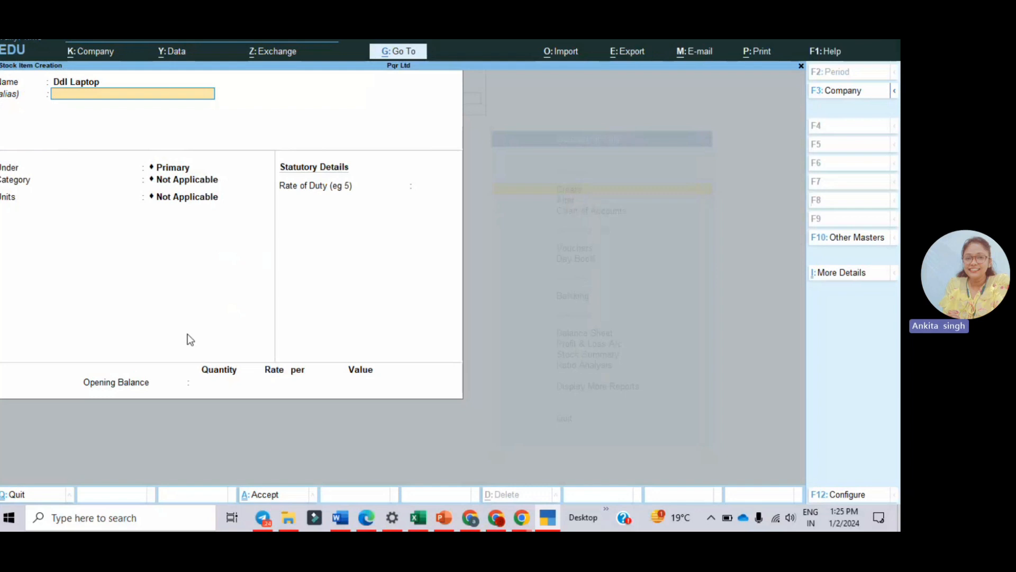
- Create a stock group named Finished Stock under Primary, with item quantities added, and assign the Ddl Laptop item to it
{"action": "key", "text": "Return"}
{"action": "key", "text": "Down"}
{"action": "key", "text": "Up"}
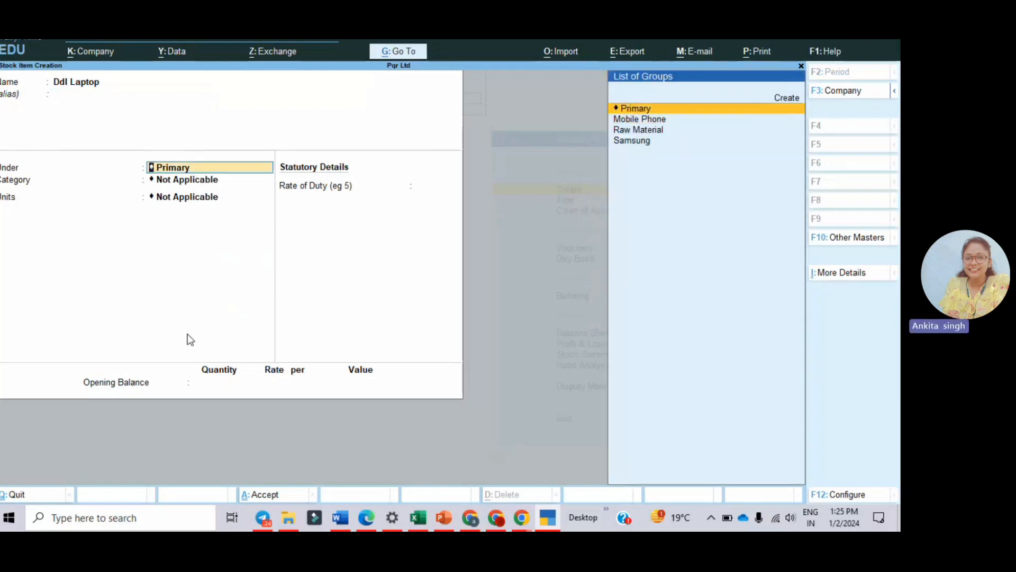
{"action": "key", "text": "alt+c"}
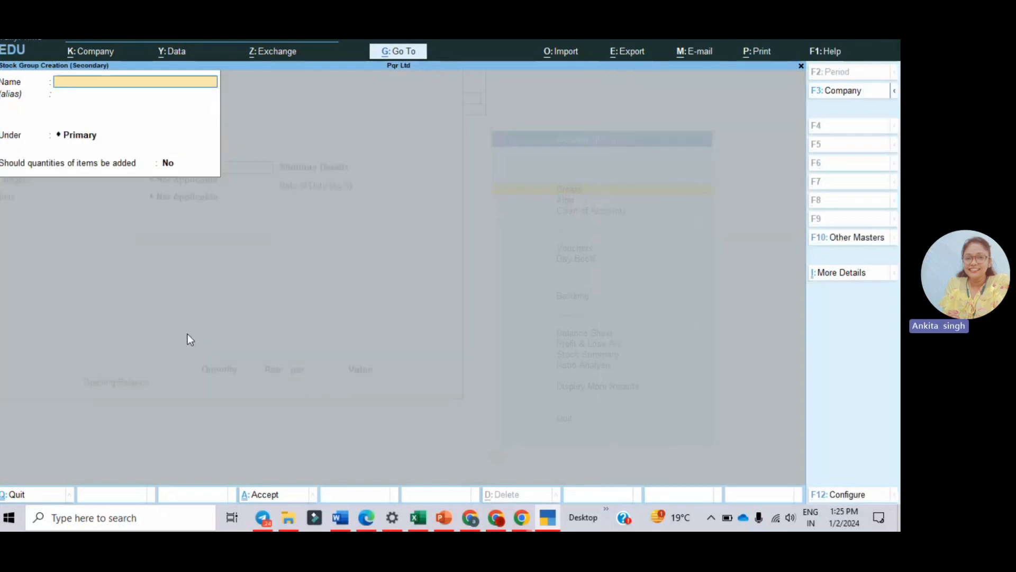
{"action": "type", "text": "Finished St"}
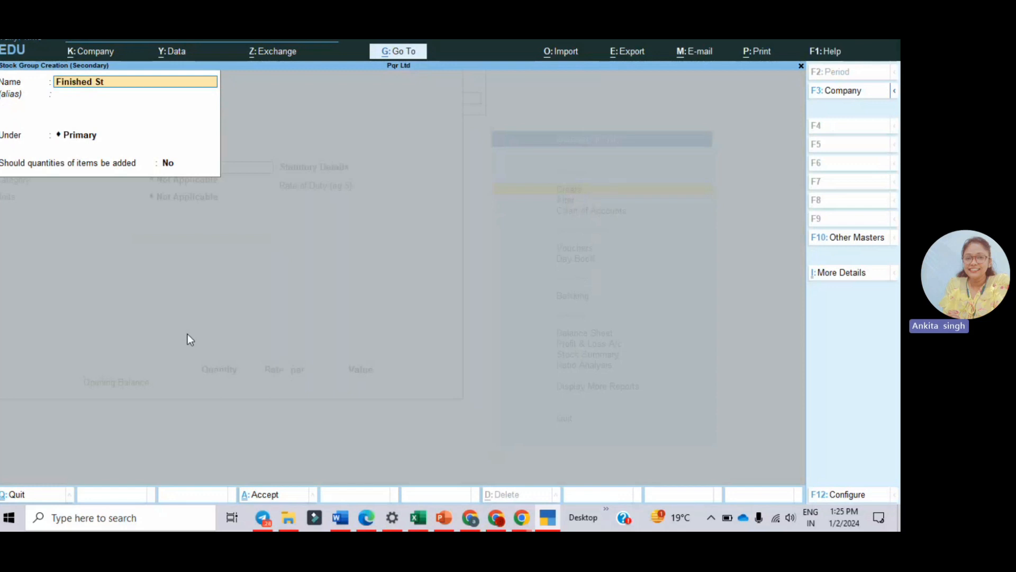
{"action": "type", "text": "ock"}
{"action": "key", "text": "Return"}
{"action": "key", "text": "Return"}
{"action": "type", "text": "y"}
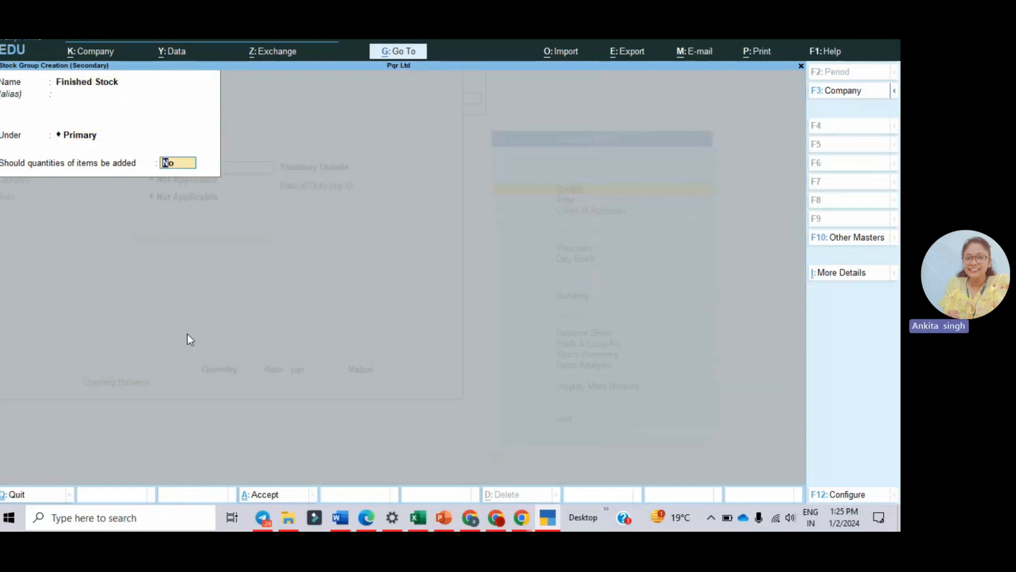
{"action": "key", "text": "Return"}
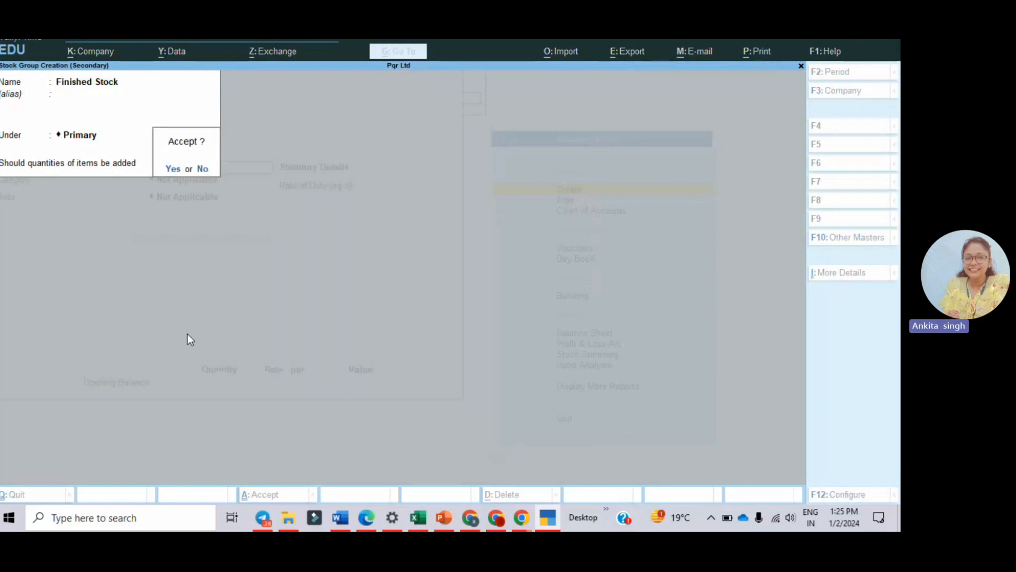
{"action": "key", "text": "Return"}
- Set the Ddl Laptop's units to NOS and enable setting components (BOM) for the item
{"action": "key", "text": "Return"}
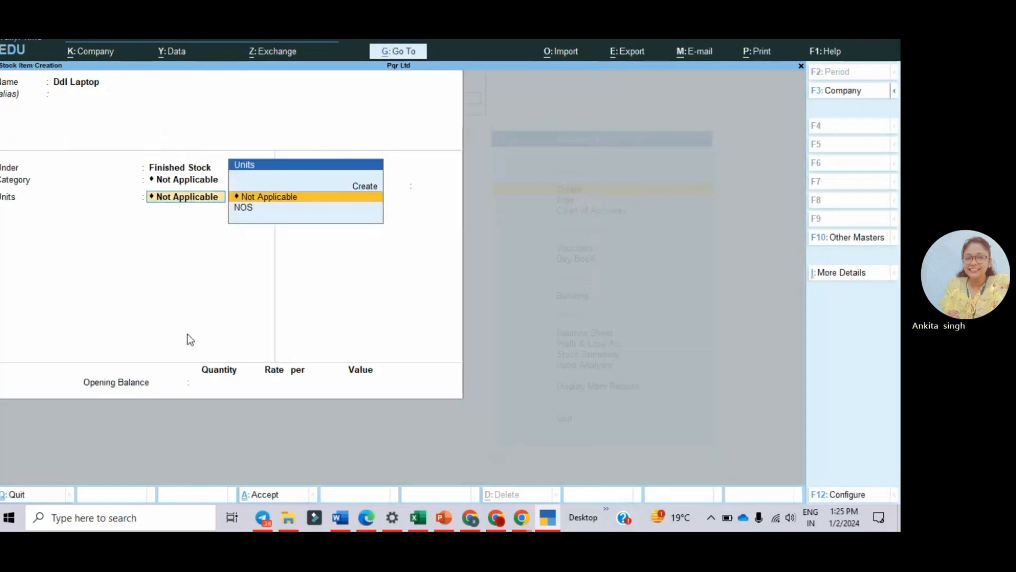
{"action": "key", "text": "Down"}
{"action": "key", "text": "Return"}
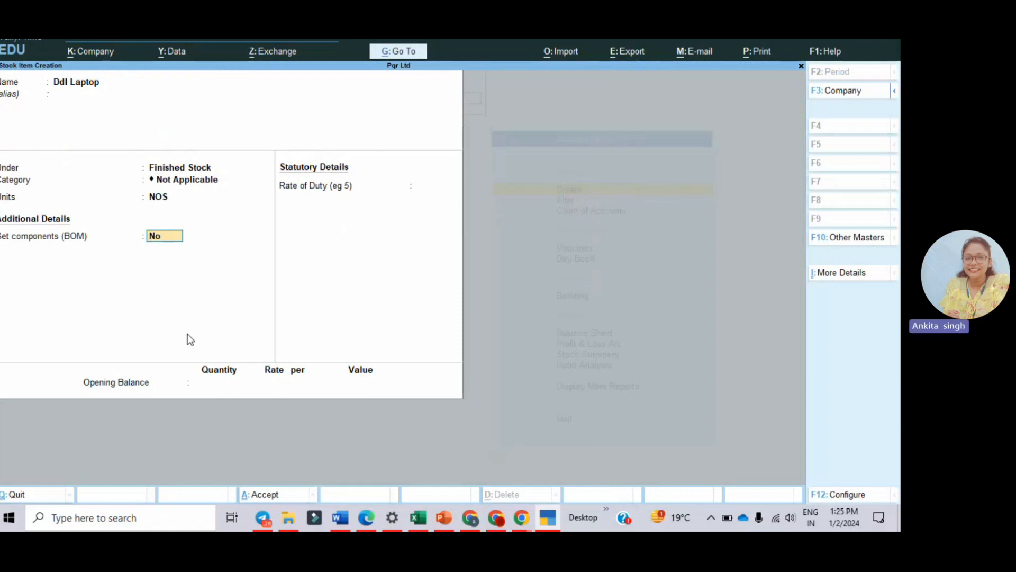
{"action": "type", "text": "yes"}
{"action": "key", "text": "Return"}
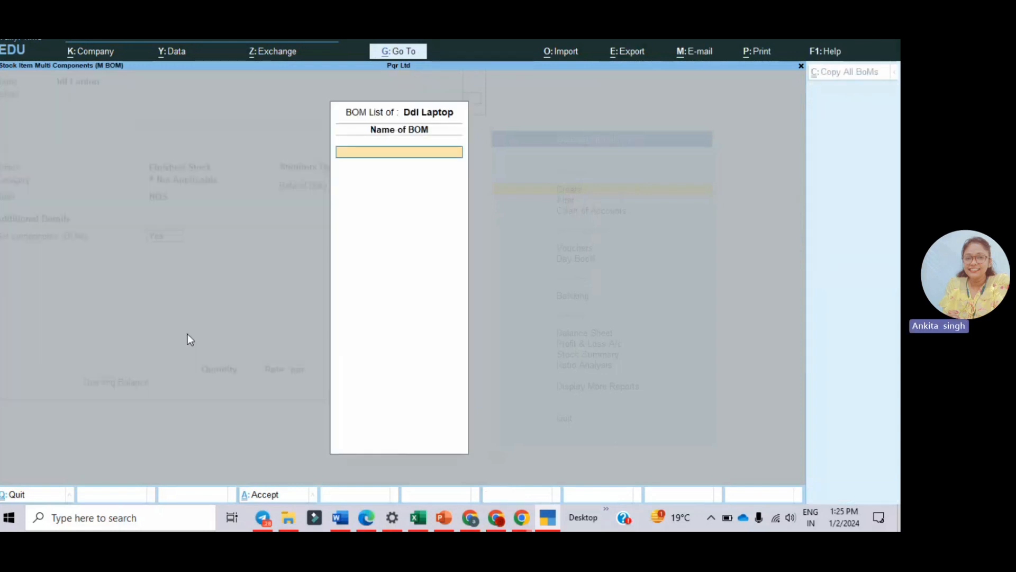
- Add a bill of materials named Ddl Black Pearl Shine with a unit of manufacture of 1 NOS
{"action": "type", "text": "Ddl"}
{"action": "type", "text": " Vb"}
{"action": "key", "text": "BackSpace"}
{"action": "key", "text": "BackSpace"}
{"action": "key", "text": "BackSpace"}
{"action": "type", "text": "Black"}
{"action": "type", "text": "Pearl Shine"}
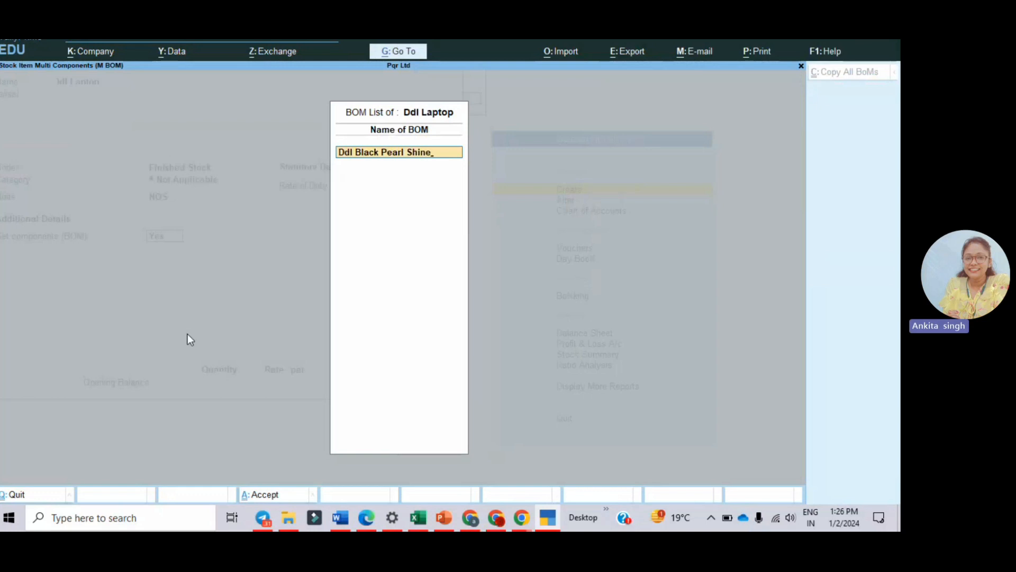
{"action": "key", "text": "Return"}
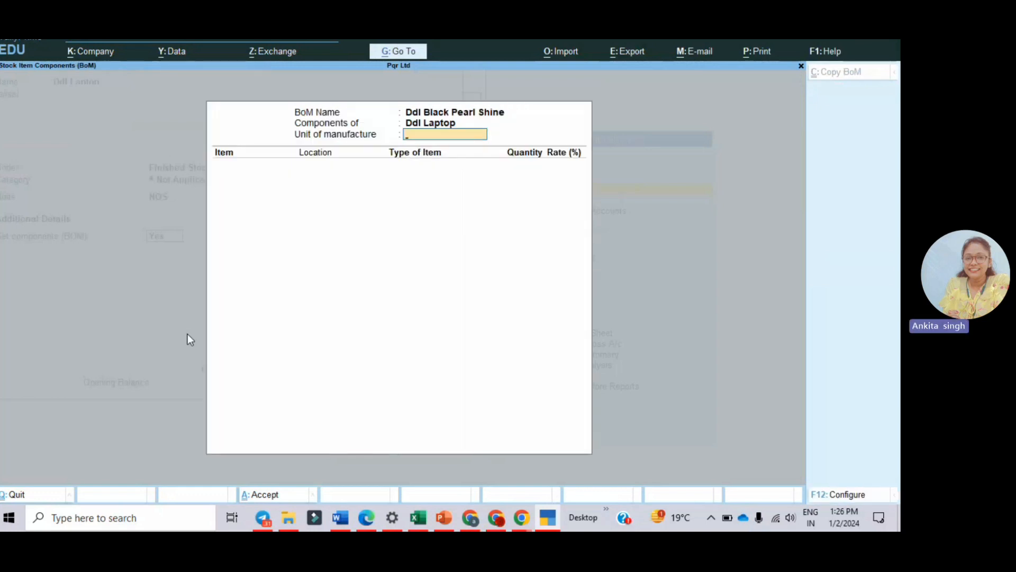
{"action": "type", "text": "1"}
{"action": "key", "text": "Return"}
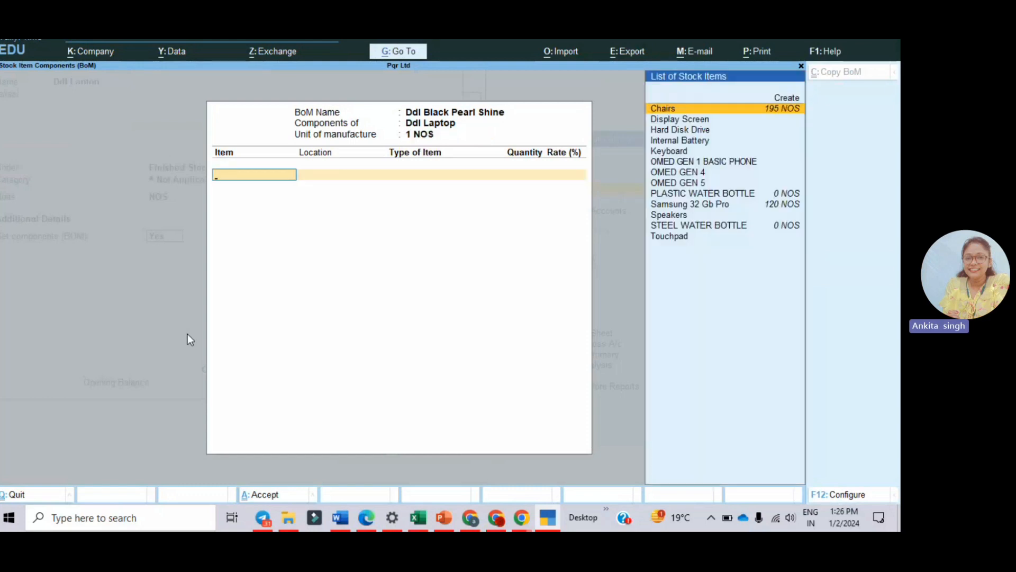
- Add Display Screen to the bill of materials as a Component at Bangluru with quantity 1
{"action": "key", "text": "Down"}
{"action": "key", "text": "Return"}
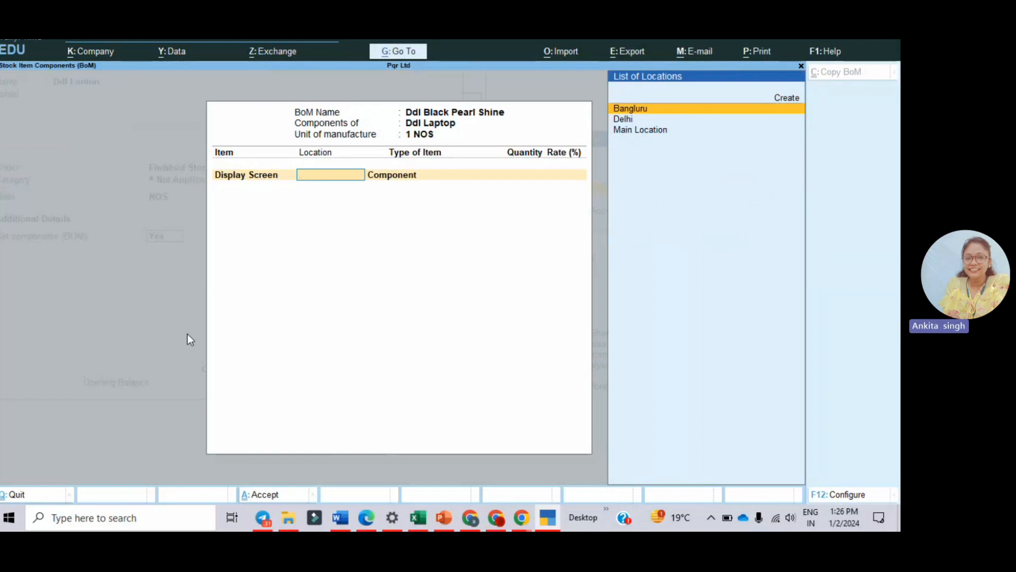
{"action": "key", "text": "Return"}
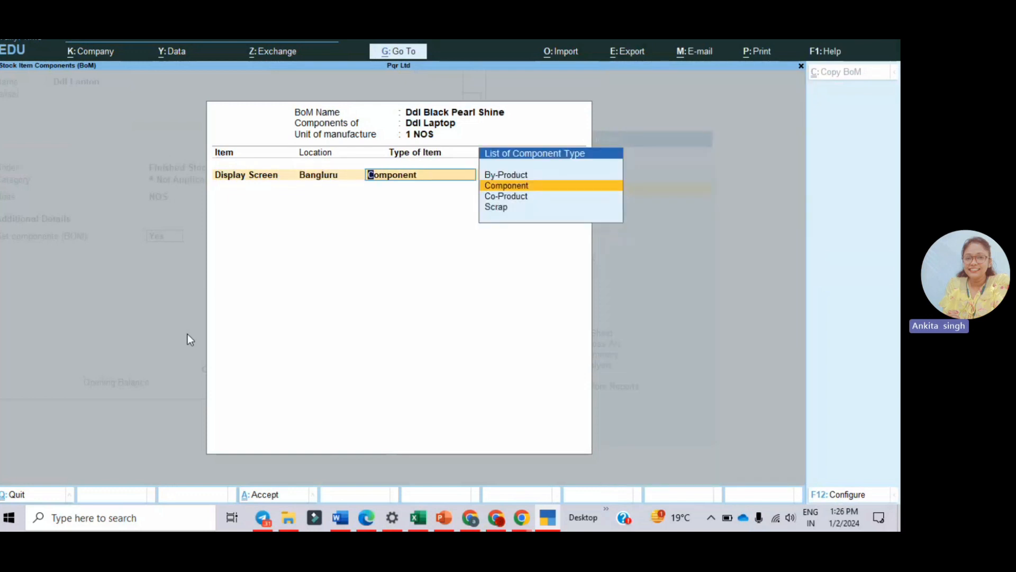
{"action": "key", "text": "Return"}
{"action": "type", "text": "1"}
{"action": "key", "text": "Return"}
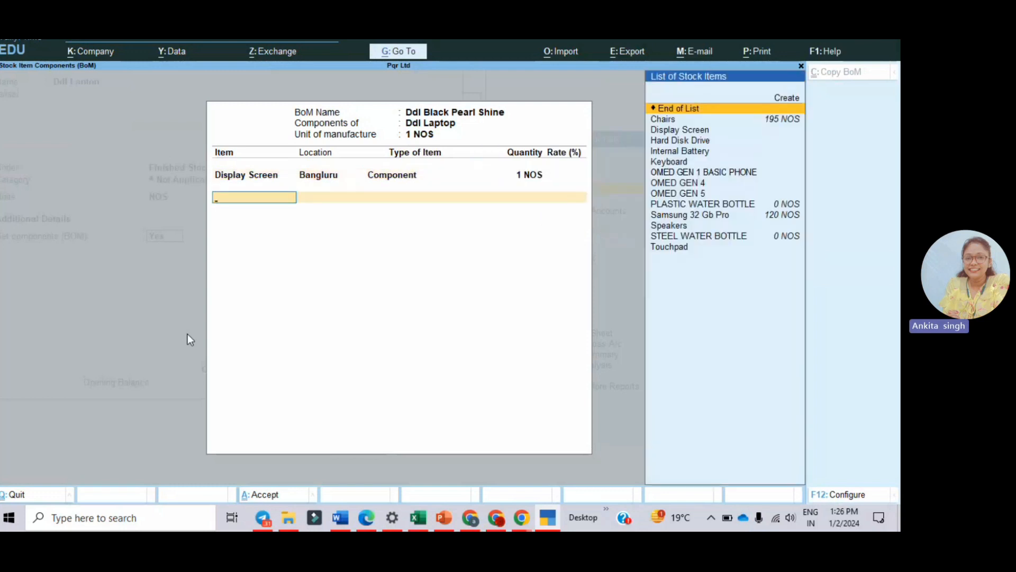
- Add Hard Disk Drive to the bill of materials as a Component at Bangluru with quantity 1
{"action": "key", "text": "Down"}
{"action": "key", "text": "Down"}
{"action": "key", "text": "Down"}
{"action": "key", "text": "Return"}
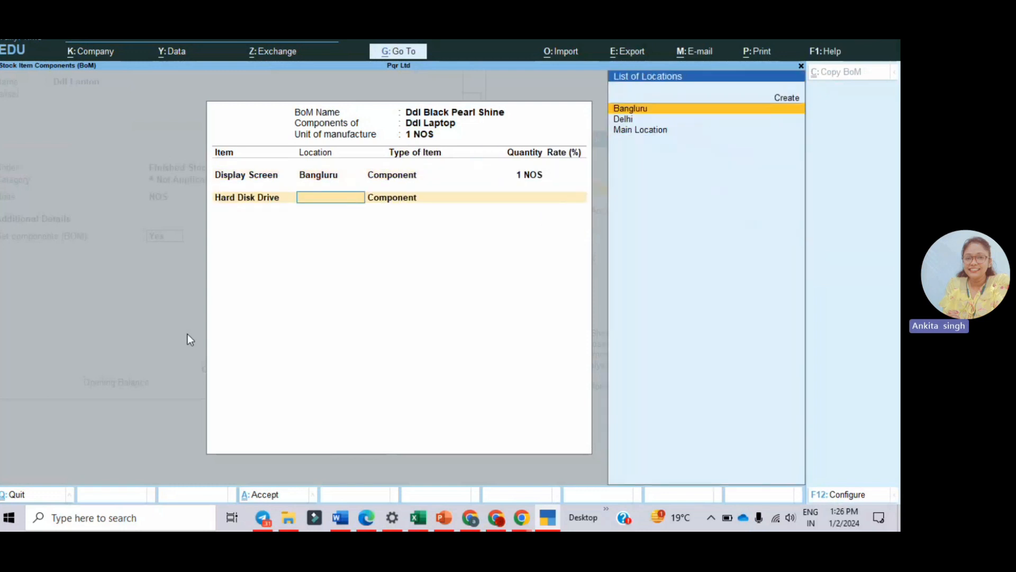
{"action": "key", "text": "Return"}
{"action": "key", "text": "Return"}
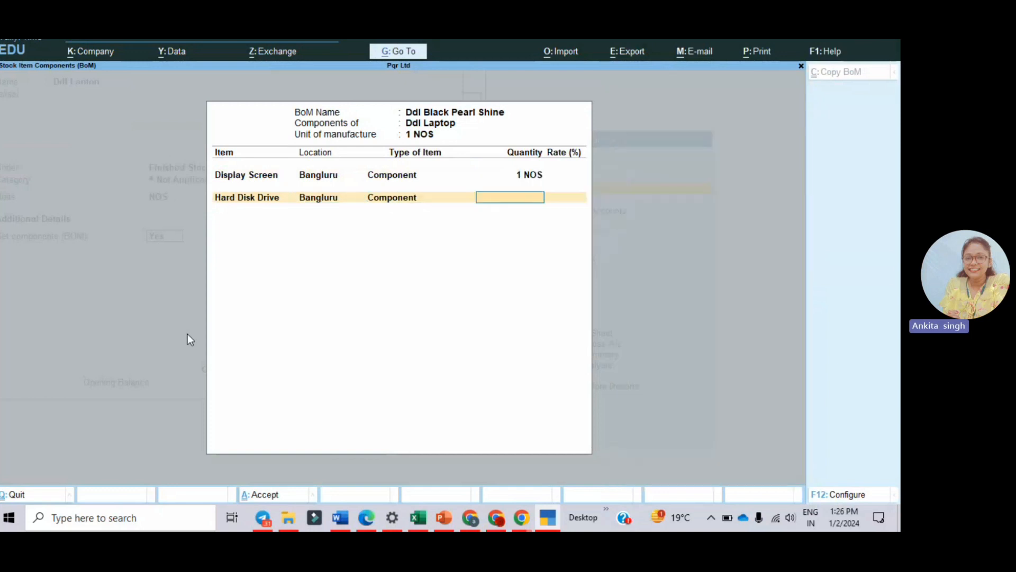
{"action": "key", "text": "Return"}
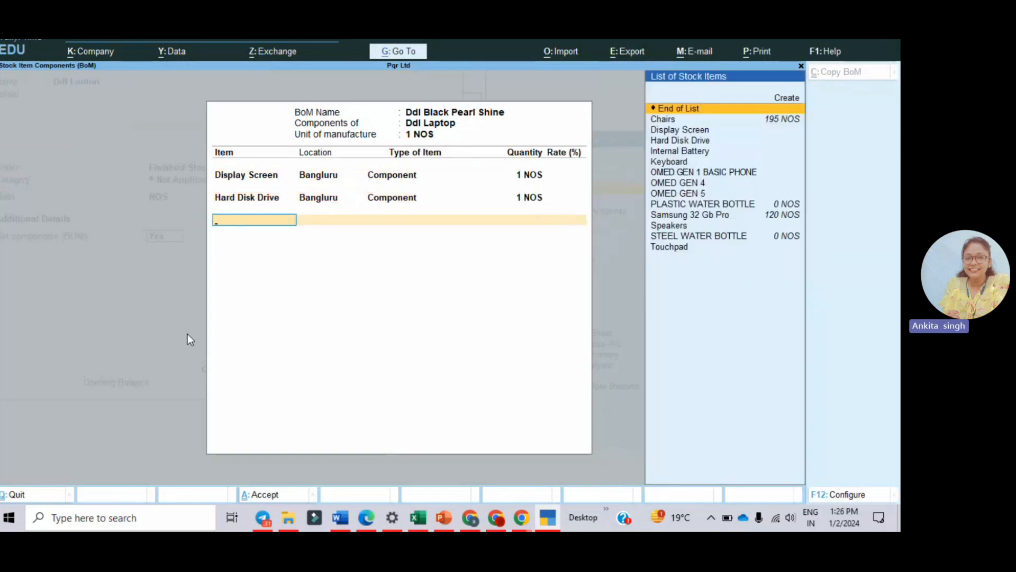
- Add Internal Battery to the bill of materials as a Component at Bangluru with quantity 1
{"action": "key", "text": "Down"}
{"action": "key", "text": "Down"}
{"action": "key", "text": "Down"}
{"action": "key", "text": "Down"}
{"action": "key", "text": "Return"}
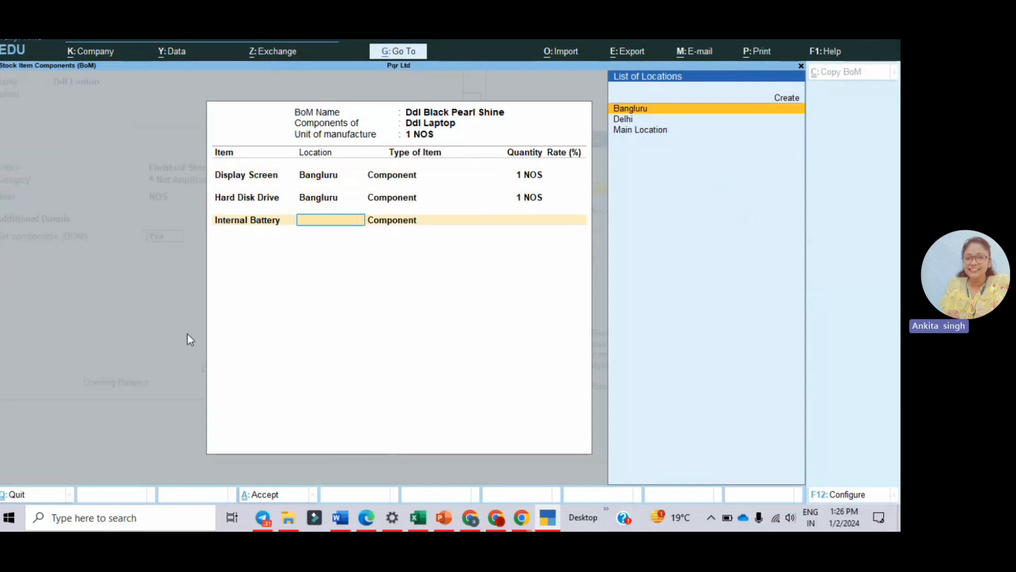
{"action": "key", "text": "Return"}
{"action": "key", "text": "Return"}
{"action": "type", "text": "1"}
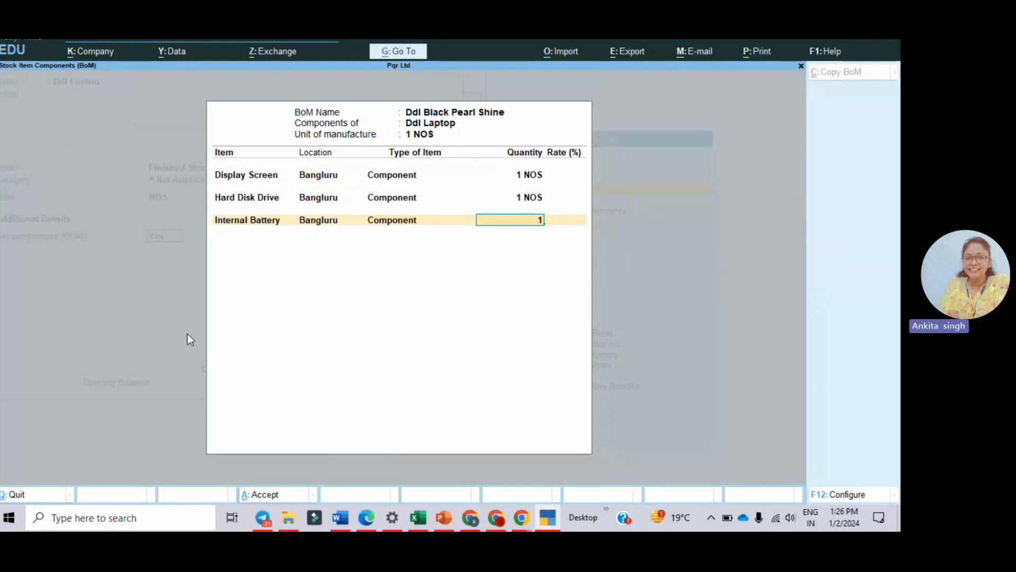
{"action": "key", "text": "Return"}
- Add Keyboard to the bill of materials as a Component at Bangluru with quantity 1
{"action": "key", "text": "Down"}
{"action": "key", "text": "Down"}
{"action": "key", "text": "Down"}
{"action": "key", "text": "Down"}
{"action": "key", "text": "Down"}
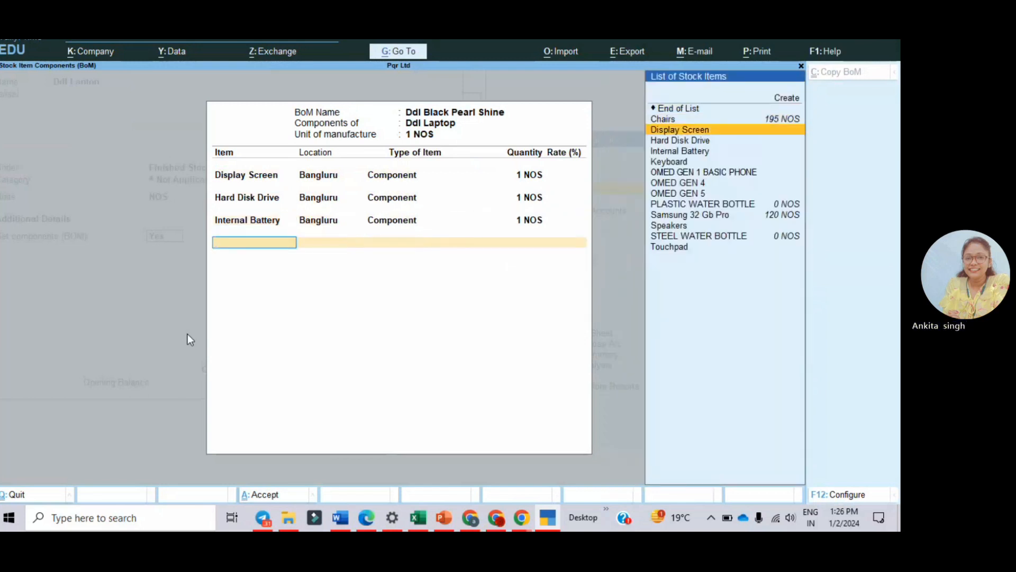
{"action": "key", "text": "Return"}
{"action": "key", "text": "Return"}
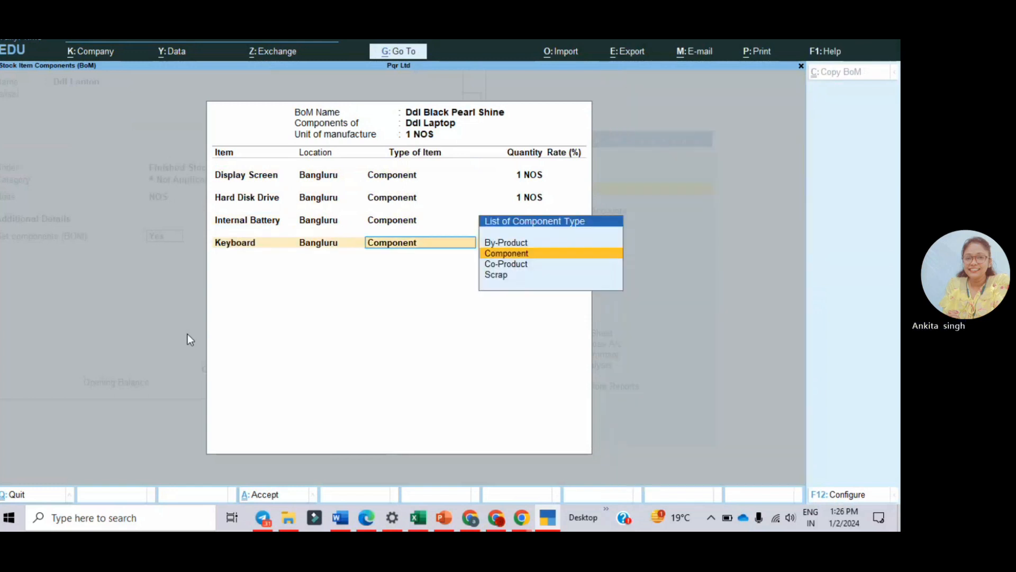
{"action": "key", "text": "Return"}
{"action": "type", "text": "1"}
{"action": "key", "text": "Return"}
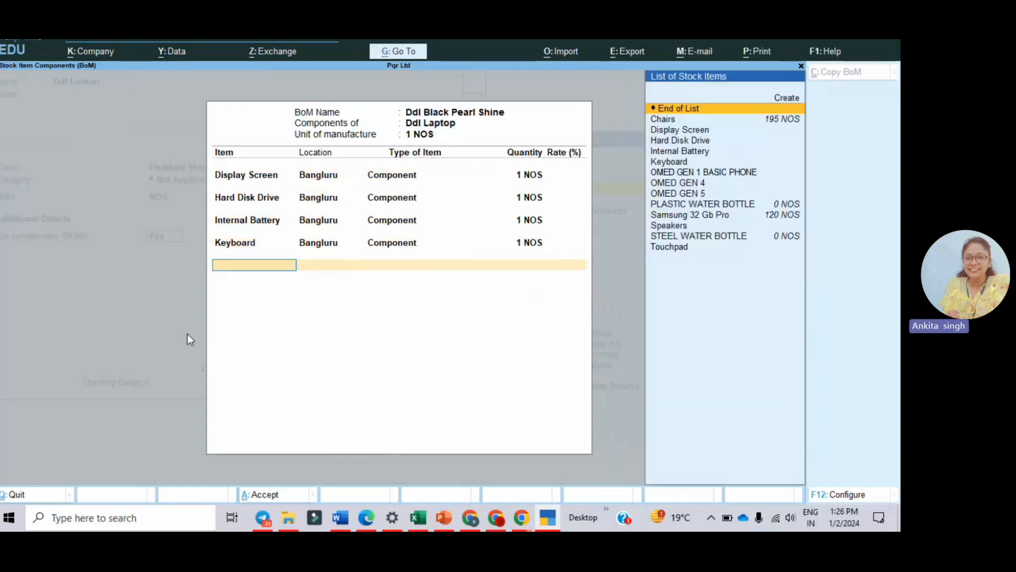
- Add Speakers to the bill of materials as a Component at Bangluru with quantity 1
{"action": "key", "text": "Down"}
{"action": "key", "text": "Down"}
{"action": "key", "text": "Down"}
{"action": "key", "text": "Down"}
{"action": "key", "text": "Down"}
{"action": "key", "text": "Down"}
{"action": "key", "text": "Down"}
{"action": "key", "text": "Down"}
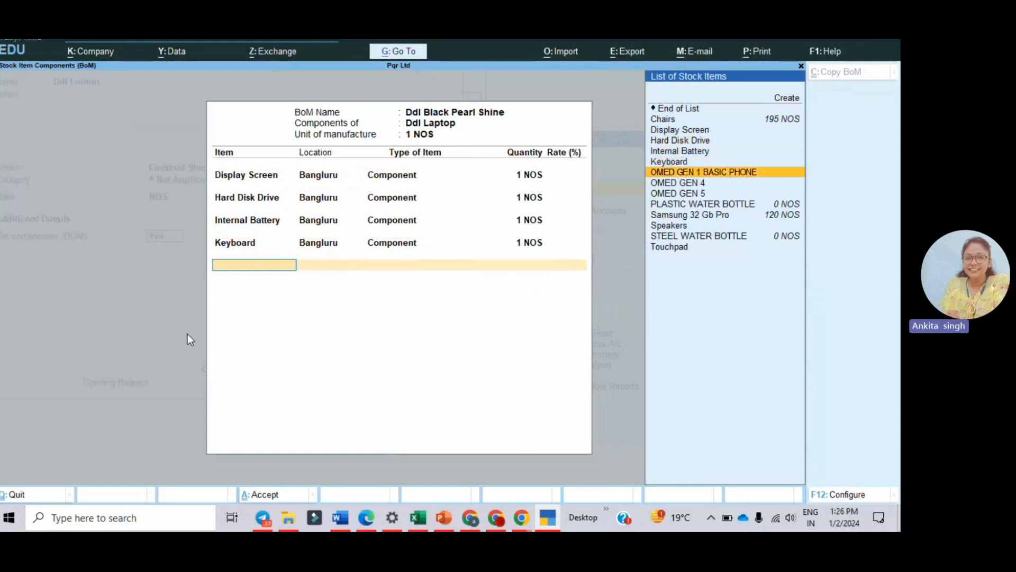
{"action": "key", "text": "Down"}
{"action": "key", "text": "Down"}
{"action": "key", "text": "Down"}
{"action": "key", "text": "Return"}
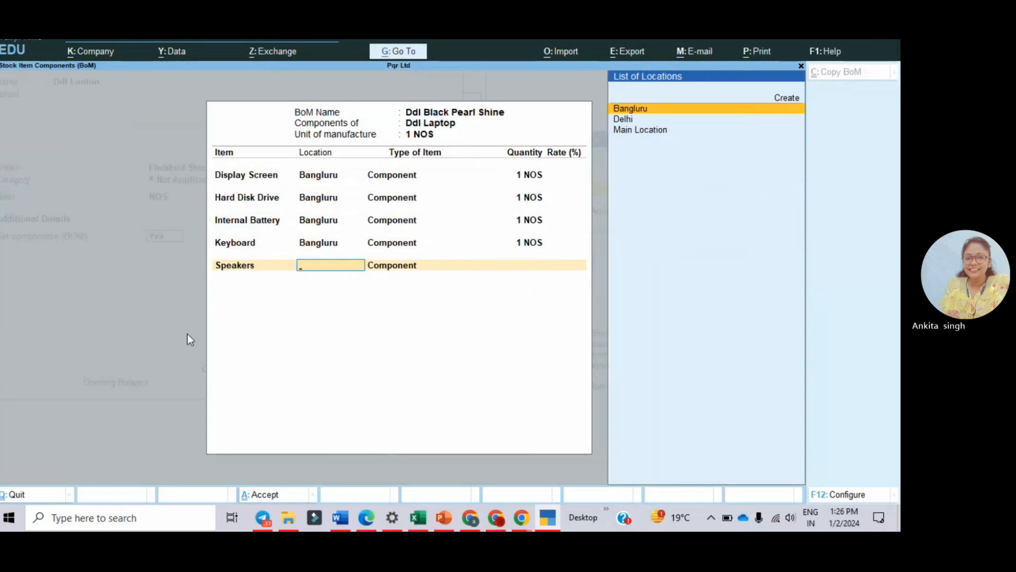
{"action": "key", "text": "Return"}
{"action": "key", "text": "Return"}
{"action": "type", "text": "1"}
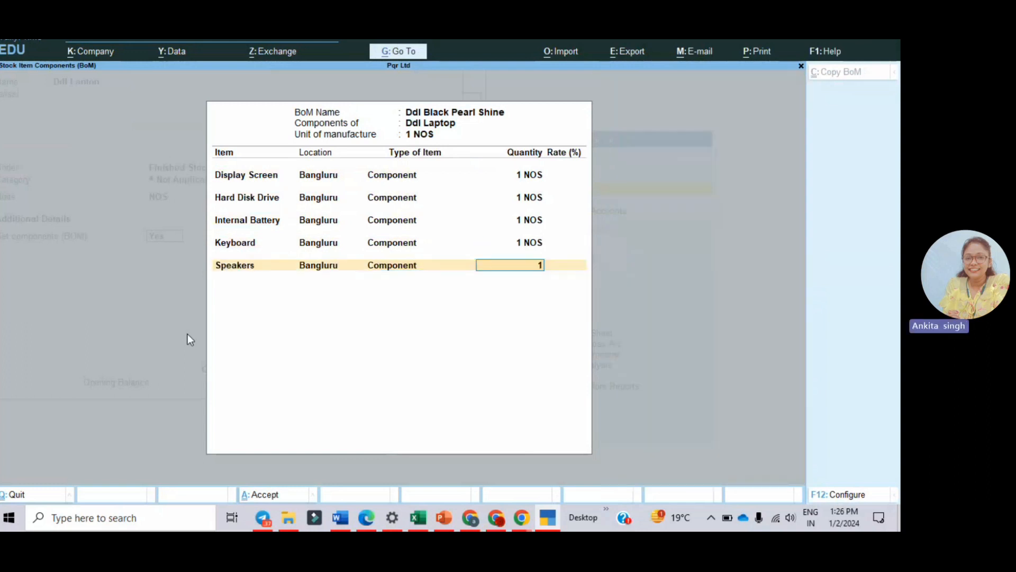
{"action": "key", "text": "Return"}
- Add Touchpad to the bill of materials as a Component at Bangluru with quantity 1
{"action": "key", "text": "Down"}
{"action": "key", "text": "Down"}
{"action": "key", "text": "Down"}
{"action": "key", "text": "Down"}
{"action": "key", "text": "Down"}
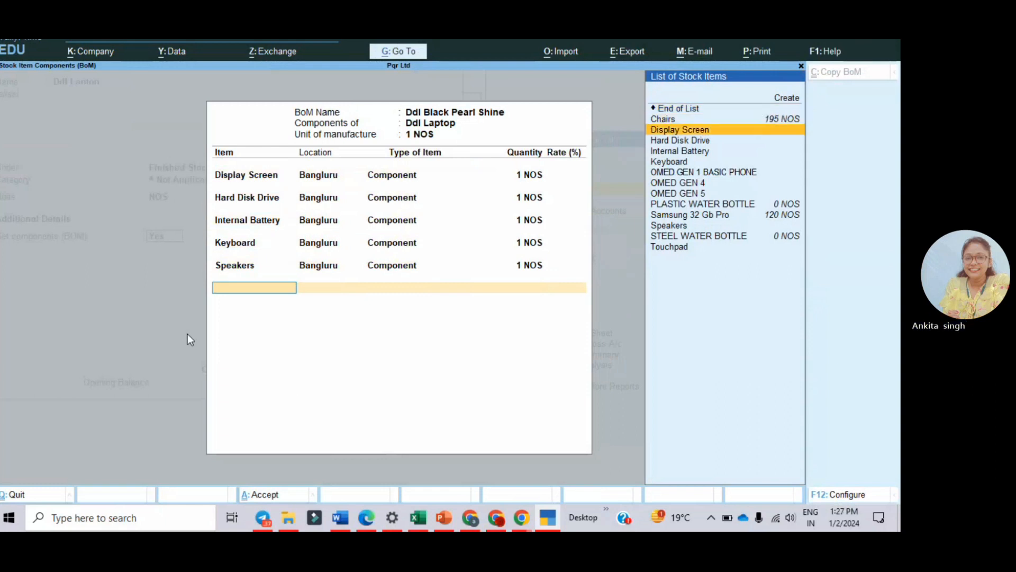
{"action": "key", "text": "Down"}
{"action": "key", "text": "Down"}
{"action": "key", "text": "Down"}
{"action": "key", "text": "Down"}
{"action": "key", "text": "Down"}
{"action": "key", "text": "Down"}
{"action": "key", "text": "Down"}
{"action": "key", "text": "Down"}
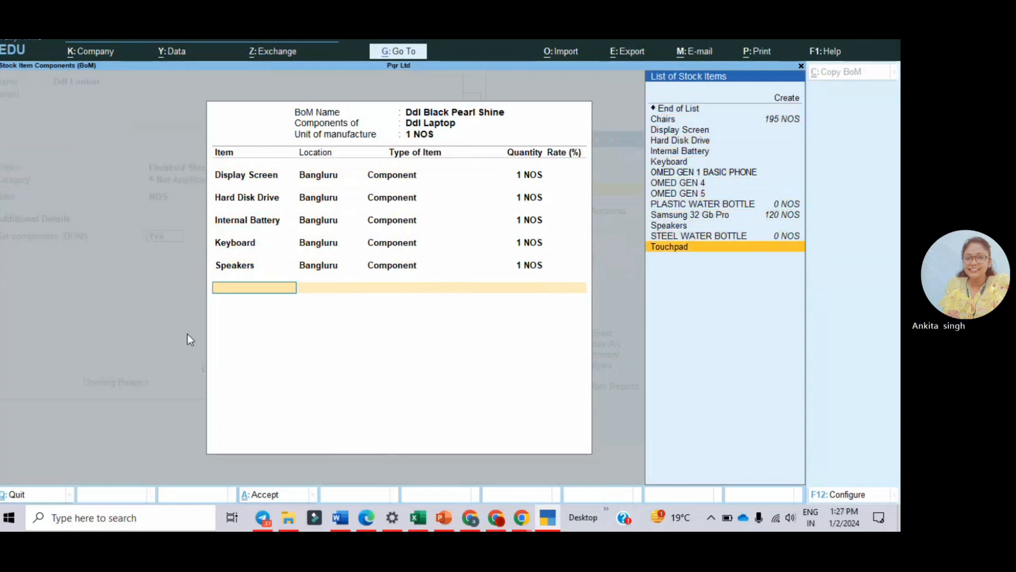
{"action": "key", "text": "Return"}
{"action": "key", "text": "Return"}
{"action": "key", "text": "Return"}
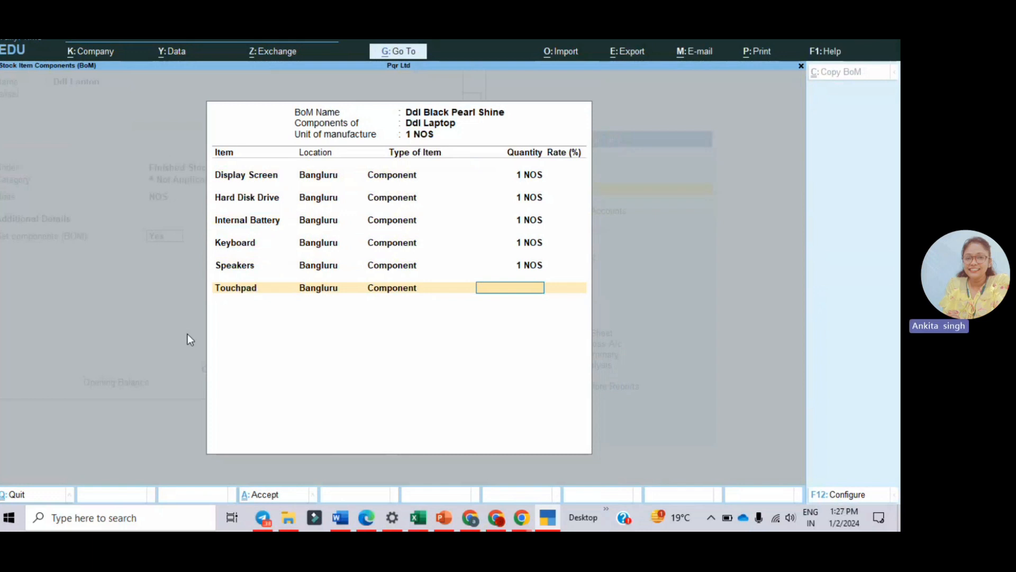
{"action": "type", "text": "1"}
{"action": "key", "text": "Return"}
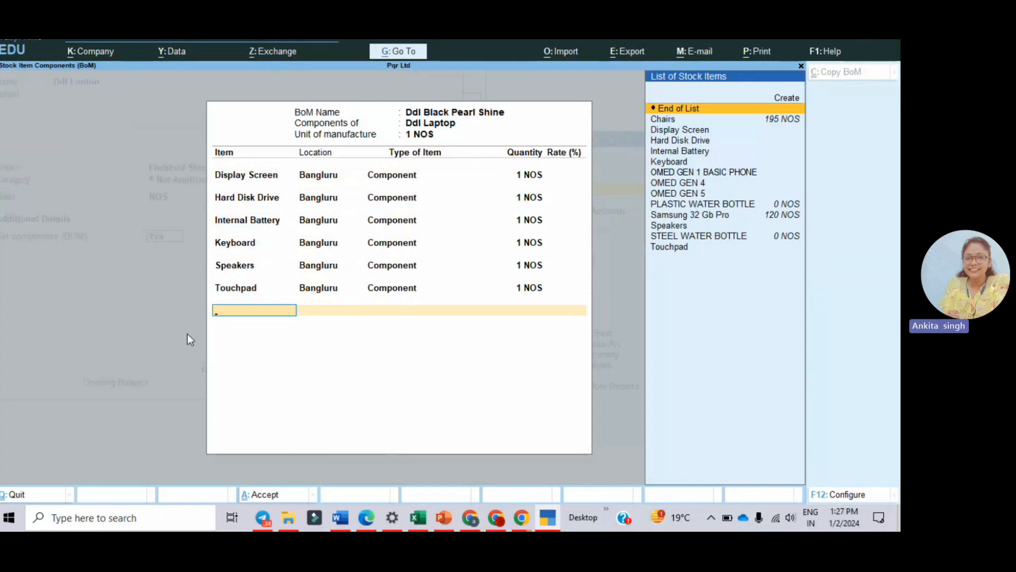
- End the component and BOM lists and save the Ddl Laptop stock item without a rate of duty
{"action": "key", "text": "Return"}
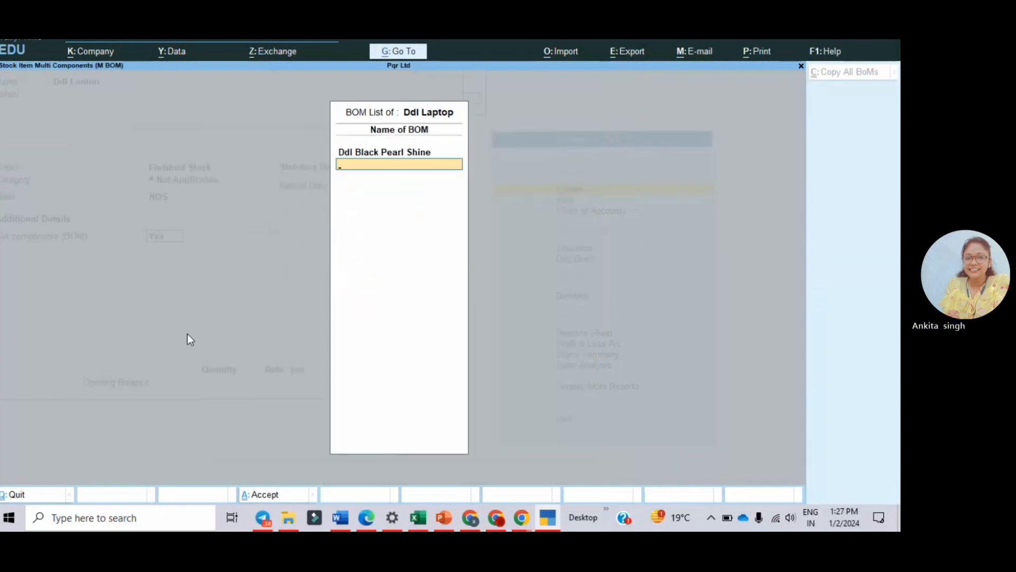
{"action": "key", "text": "Return"}
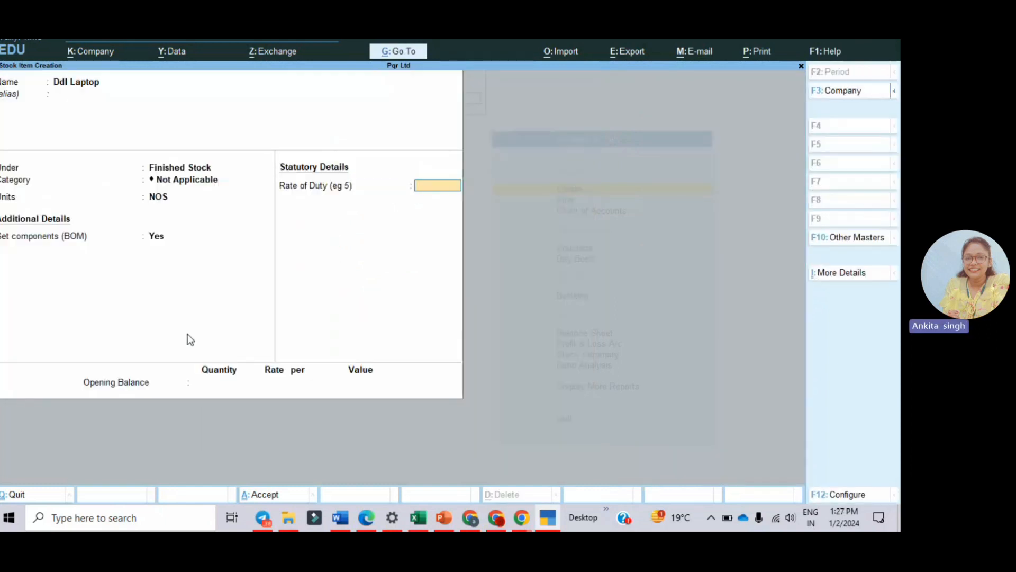
{"action": "key", "text": "ctrl+a"}
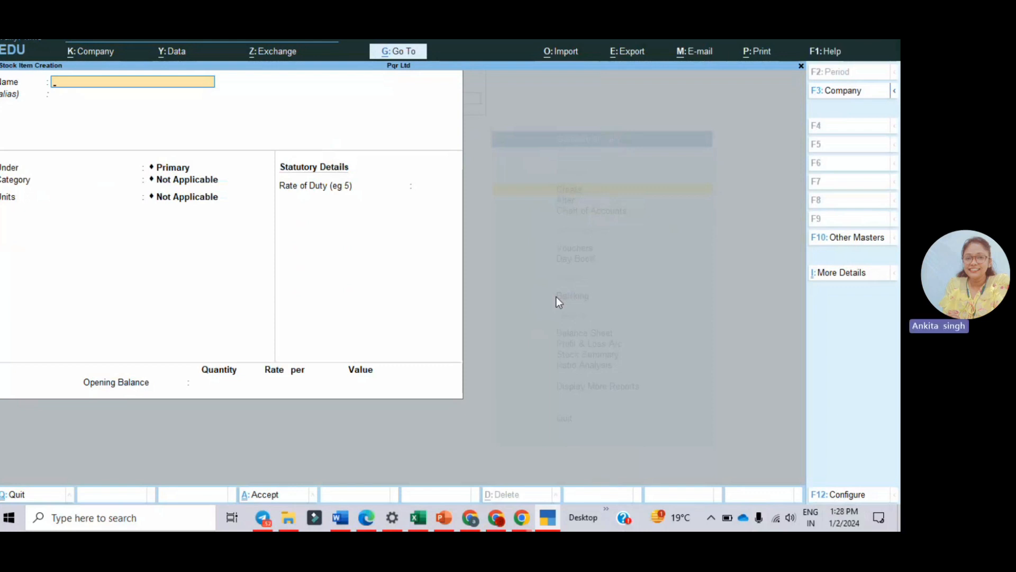
- Switch to the PDF in the browser to check the DDL Laptop component table, and return to Tally
{"action": "key", "text": "alt"}
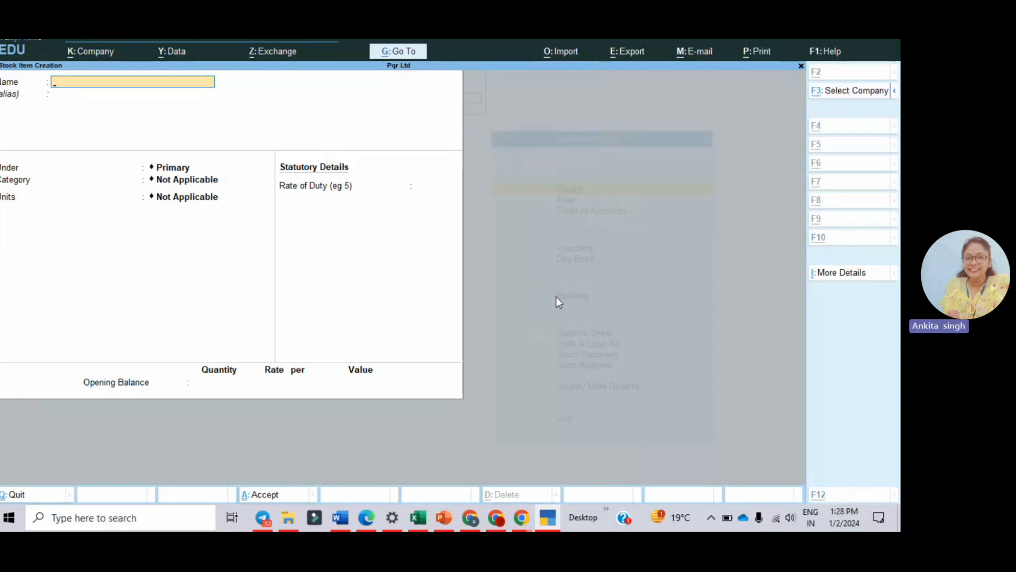
{"action": "key", "text": "alt+Tab"}
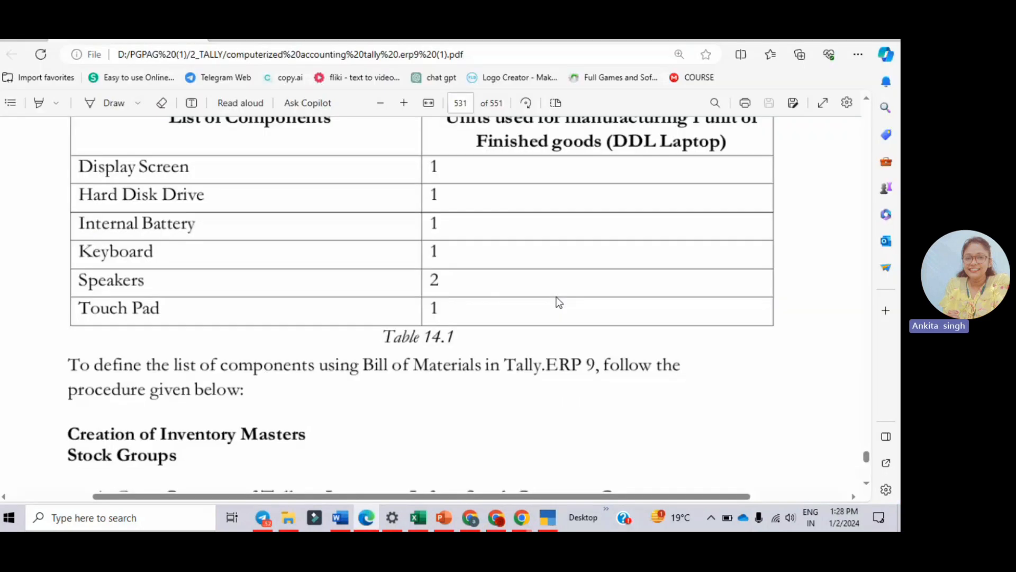
{"action": "key", "text": "alt+Tab"}
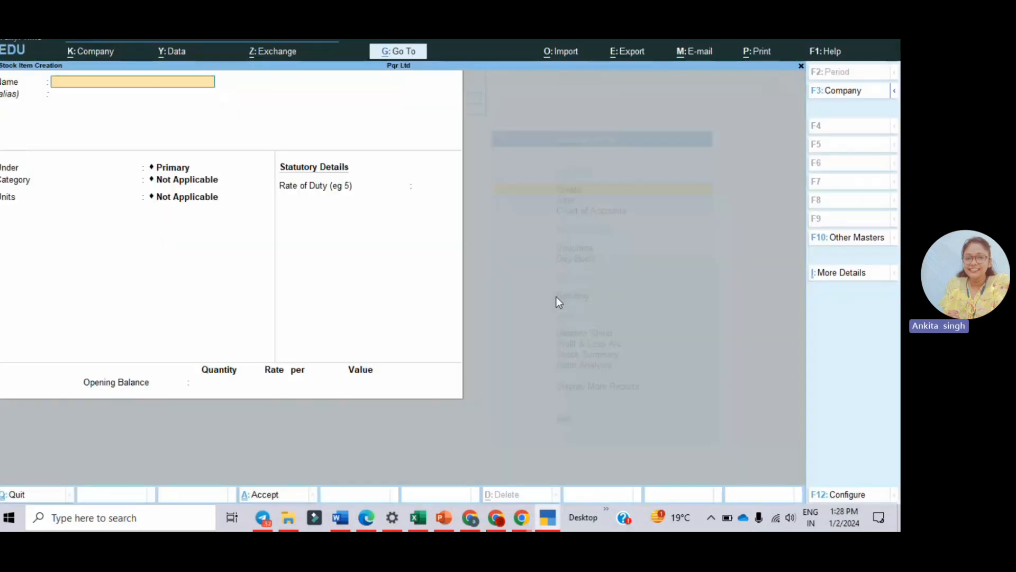
- Leave the stock item creation form and start creating a new Voucher Type master
{"action": "key", "text": "Escape"}
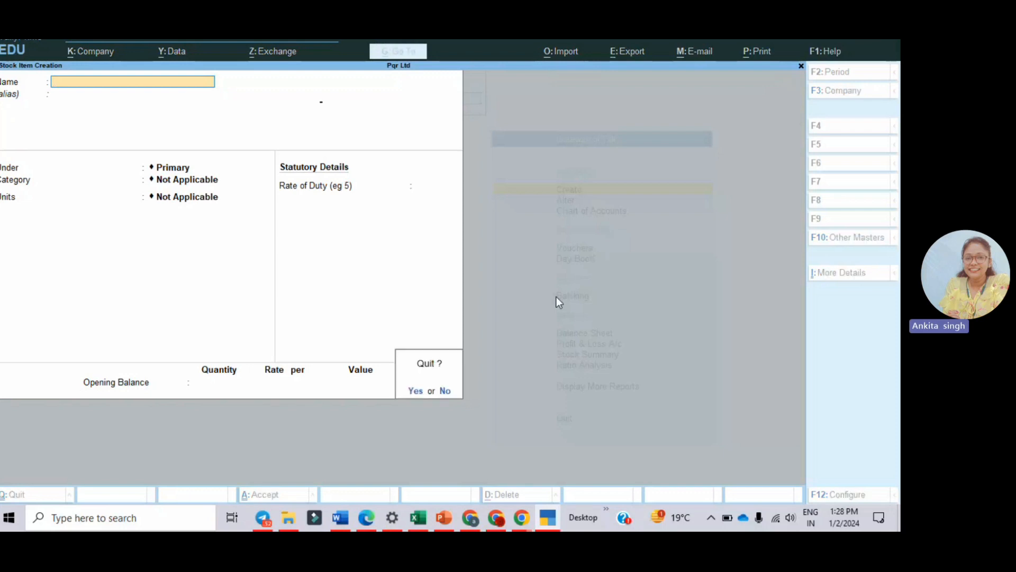
{"action": "key", "text": "y"}
{"action": "key", "text": "Escape"}
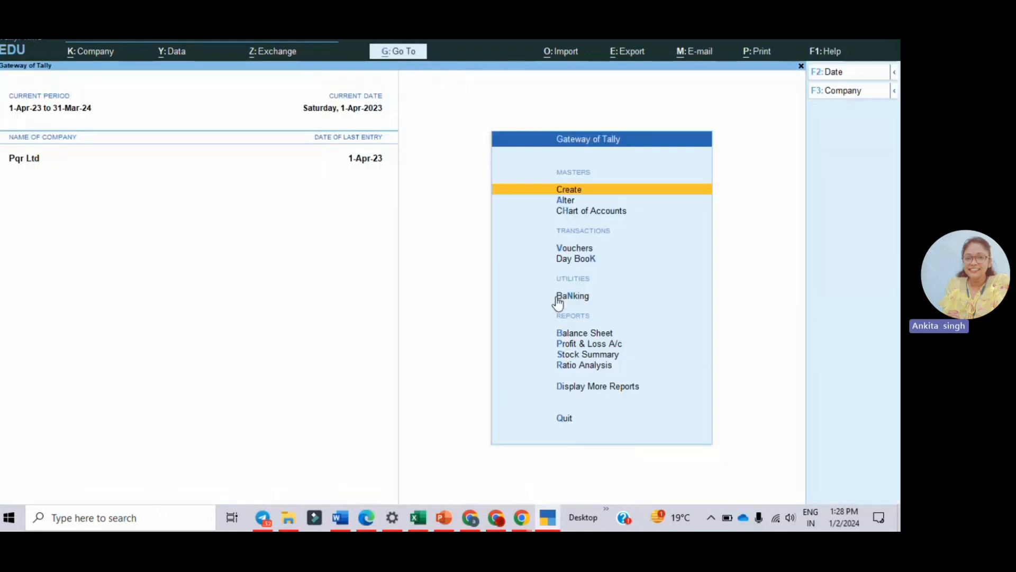
{"action": "key", "text": "Return"}
{"action": "key", "text": "Down"}
{"action": "key", "text": "Down"}
{"action": "key", "text": "Down"}
{"action": "key", "text": "Down"}
{"action": "key", "text": "Down"}
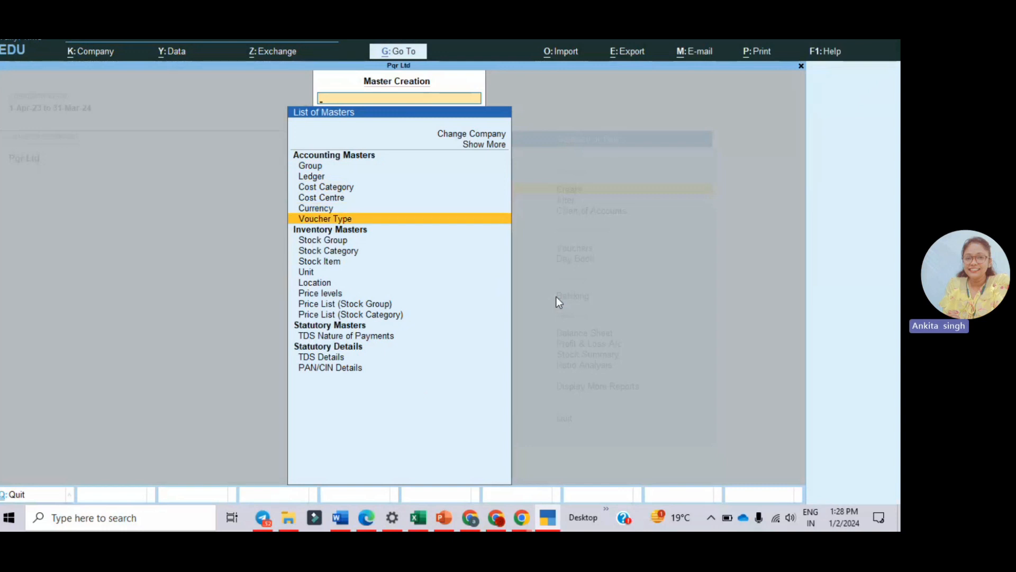
{"action": "key", "text": "Return"}
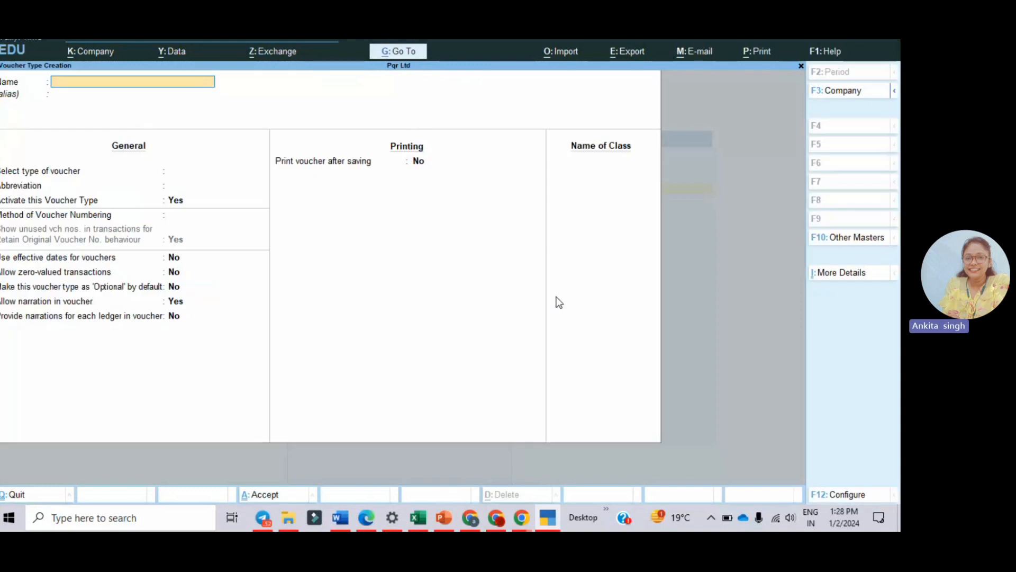
- Name the voucher type Manufacturing Jonral, base it on Stock Journal, and keep the abbreviation Stk Jrnl
{"action": "type", "text": "Manufacturing Jonra"}
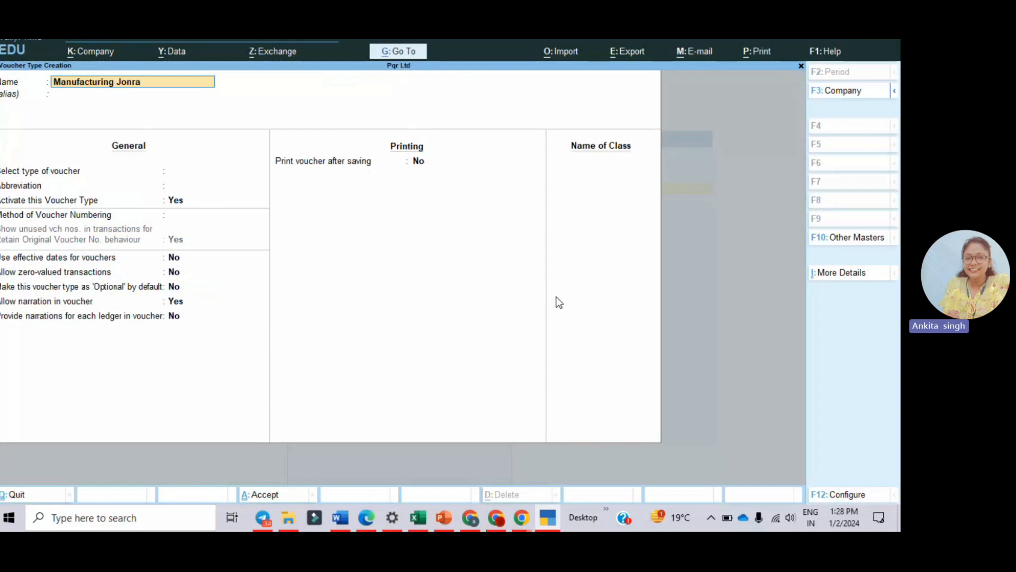
{"action": "type", "text": "l"}
{"action": "key", "text": "Return"}
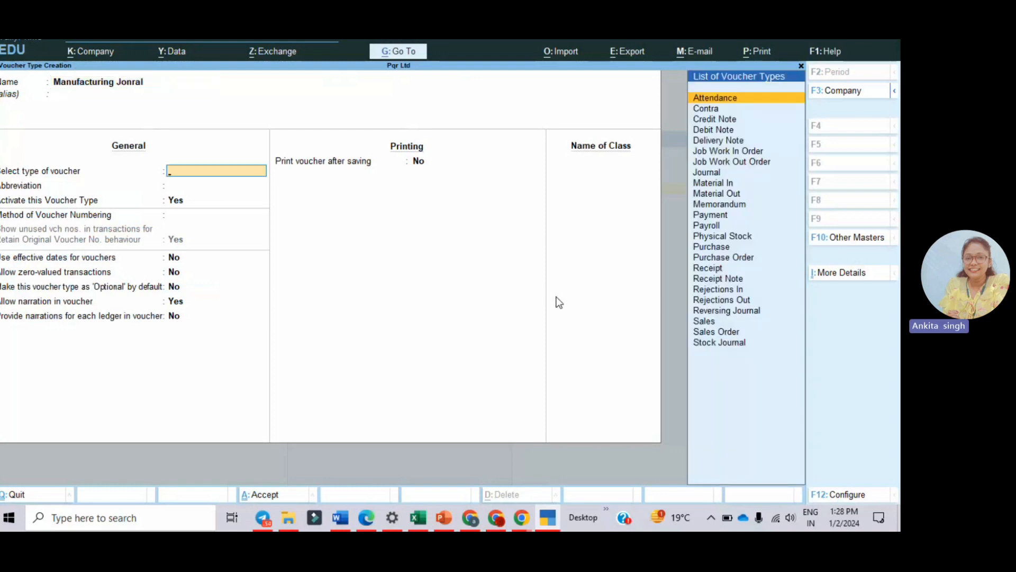
{"action": "type", "text": "Sto"}
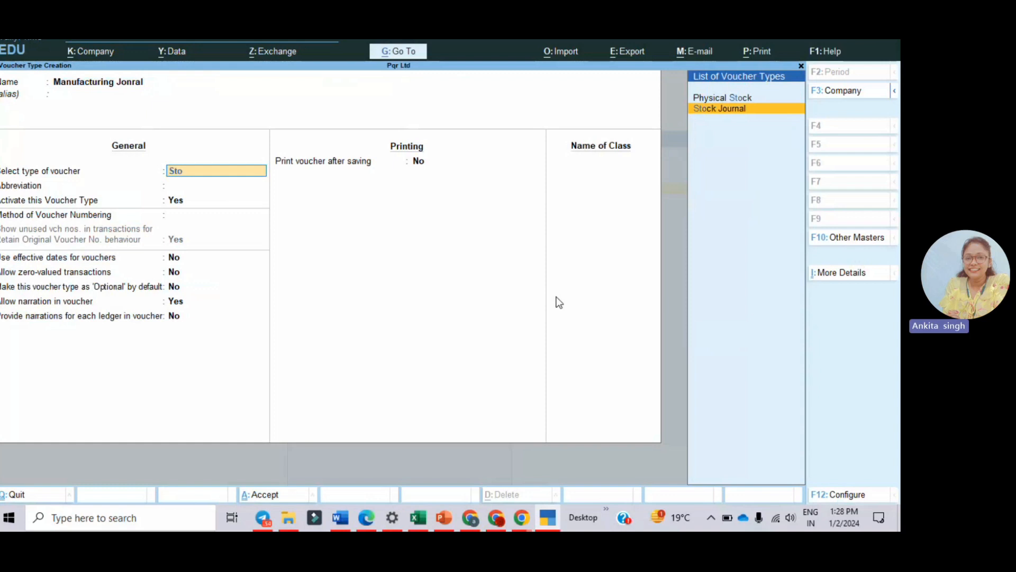
{"action": "key", "text": "Return"}
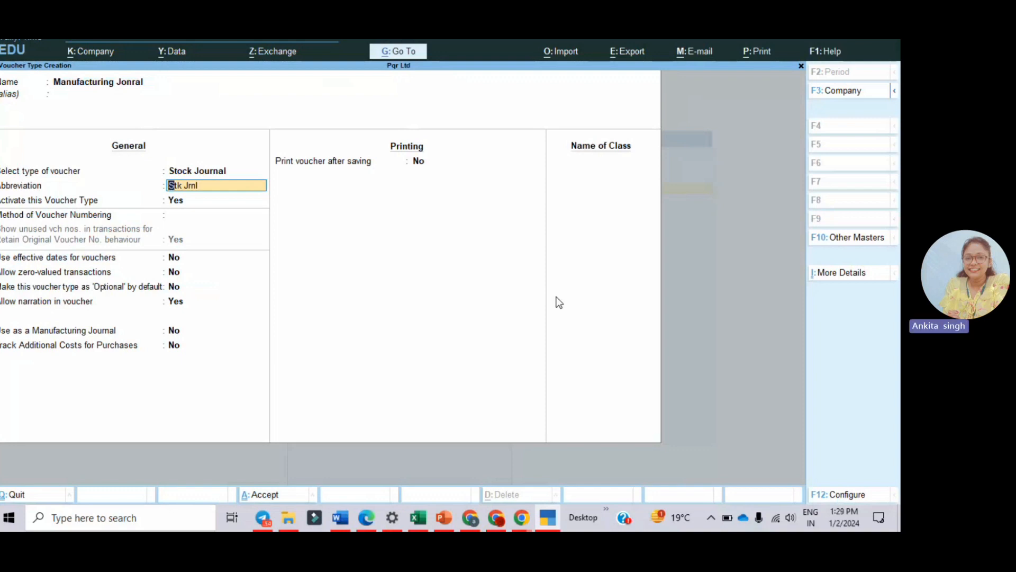
{"action": "key", "text": "Return"}
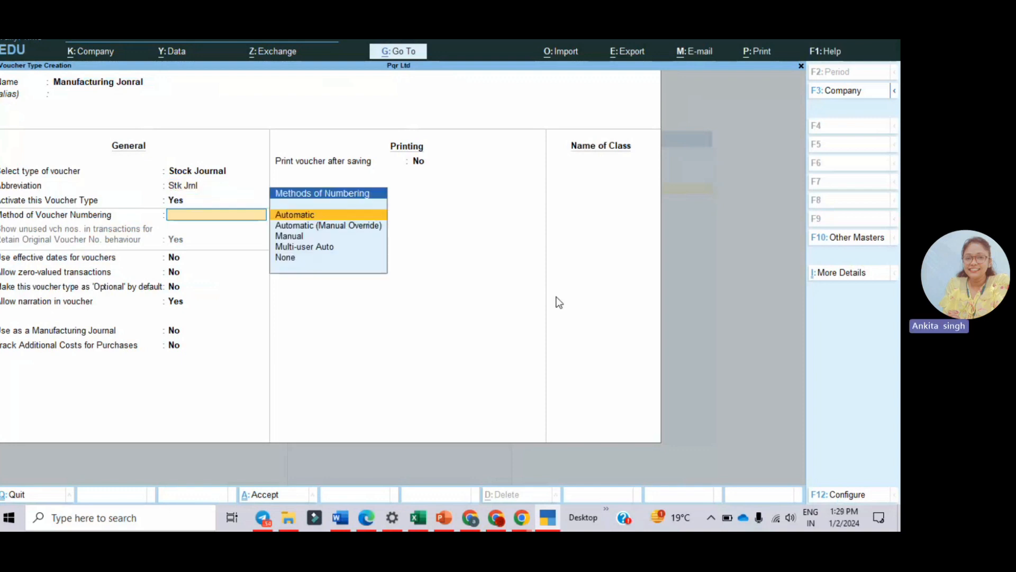
- Set Automatic voucher numbering with Retain Original Voucher No., leaving the date, zero-value, optional and narration settings at their defaults
{"action": "key", "text": "Return"}
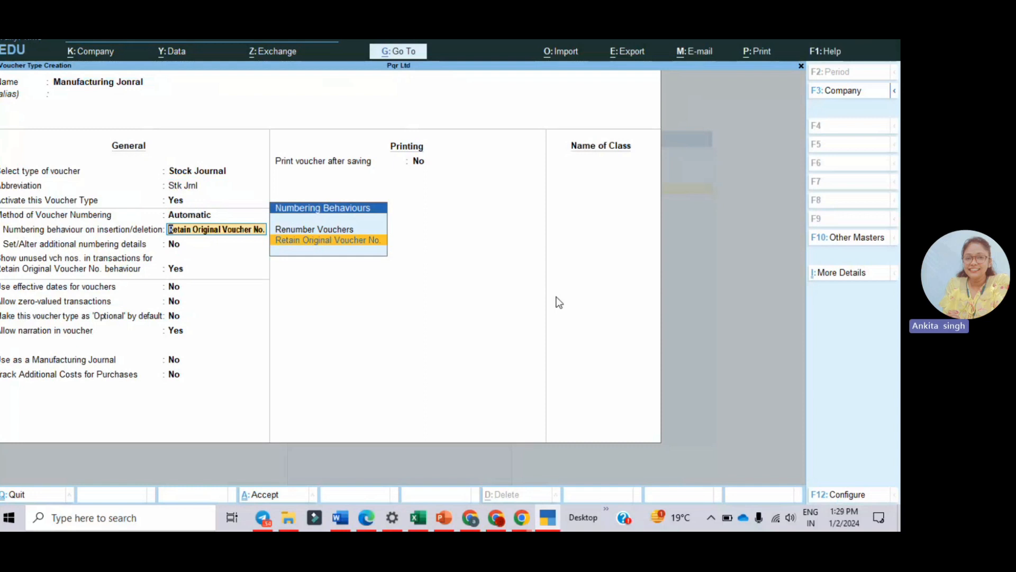
{"action": "key", "text": "Return"}
{"action": "key", "text": "Return"}
{"action": "key", "text": "Return"}
{"action": "key", "text": "Return"}
{"action": "key", "text": "Return"}
{"action": "key", "text": "Return"}
{"action": "key", "text": "Return"}
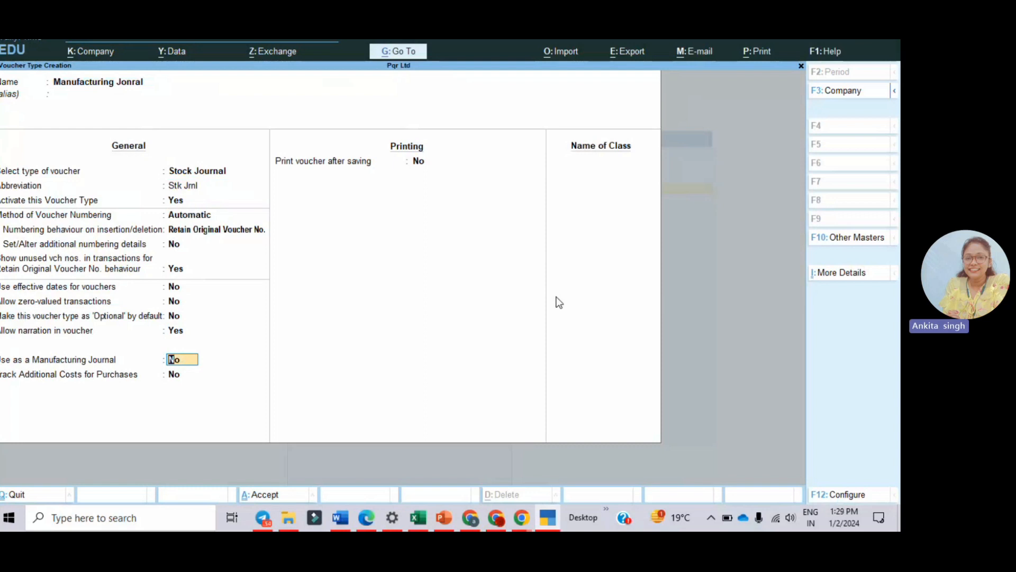
- Enable the voucher type's use as a Manufacturing Journal and save it
{"action": "type", "text": "y"}
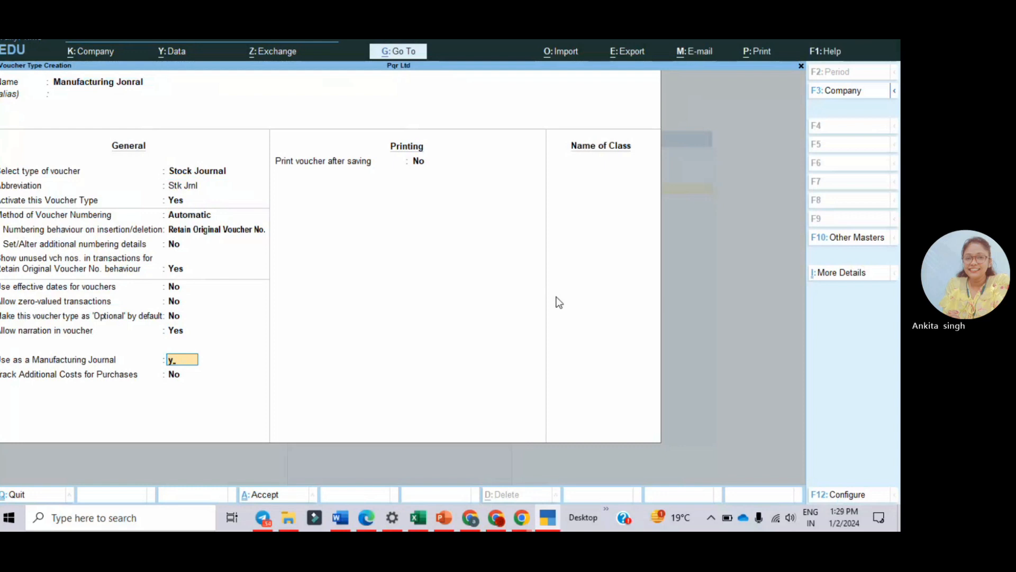
{"action": "key", "text": "Return"}
{"action": "key", "text": "ctrl"}
{"action": "key", "text": "ctrl+a"}
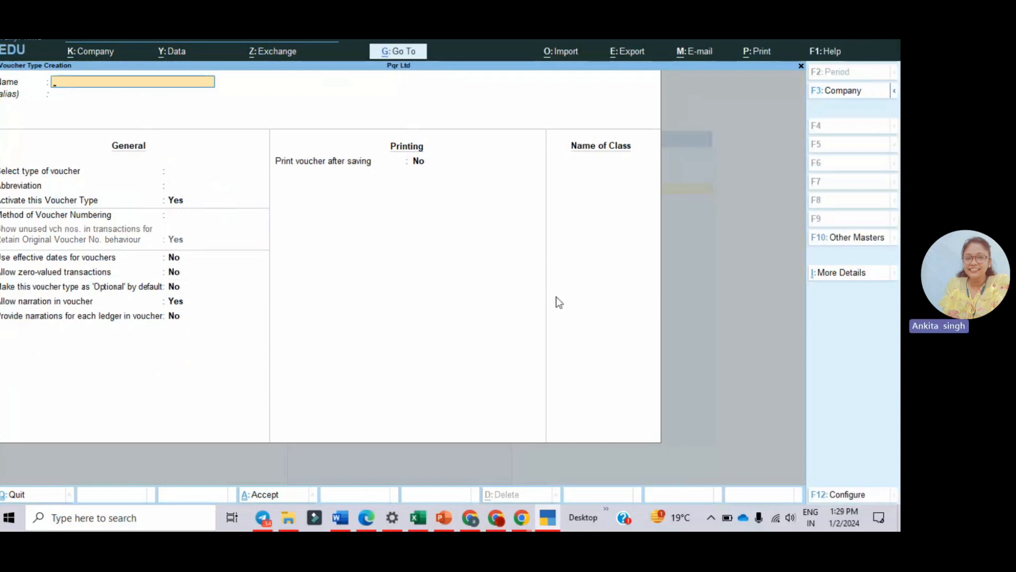
- Switch to the PDF in the browser and read the section on manufacturing accounting, godown creation and the Manufacturing Journal voucher type
{"action": "key", "text": "Escape"}
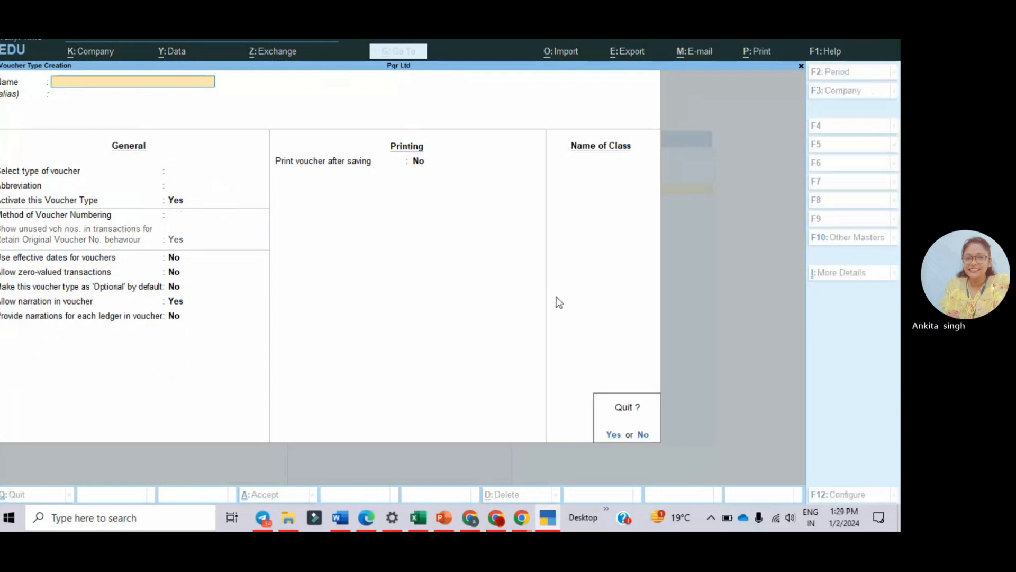
{"action": "key", "text": "alt+Tab"}
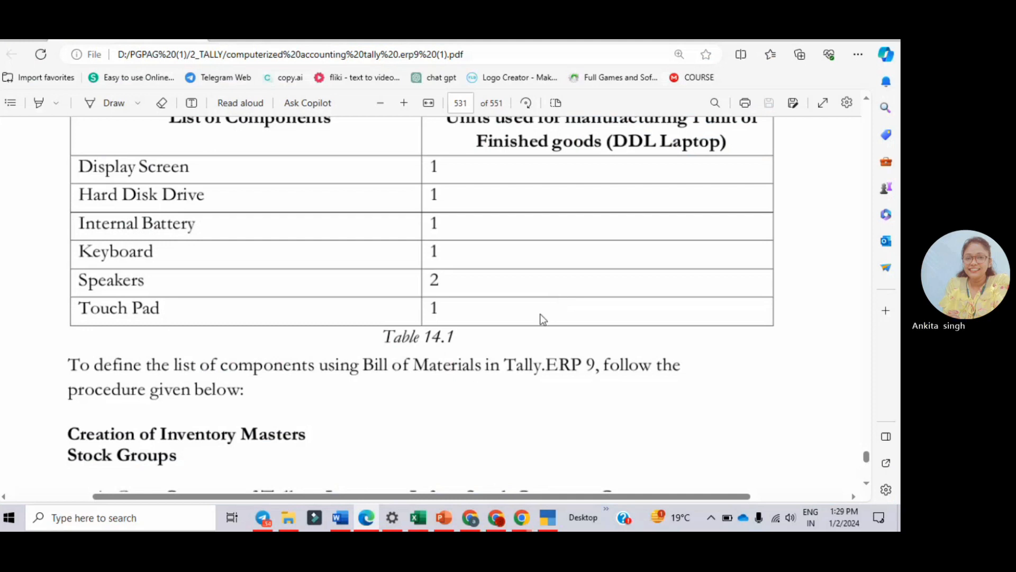
{"action": "scroll", "coordinate": [543, 319], "scroll_direction": "down", "scroll_amount": 8}
{"action": "scroll", "coordinate": [543, 319], "scroll_direction": "down", "scroll_amount": 10}
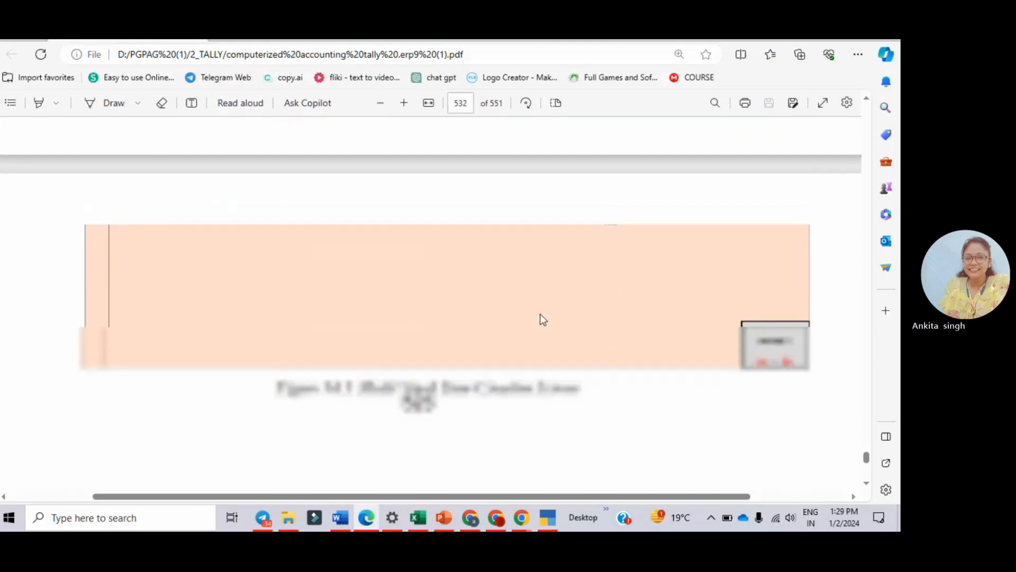
{"action": "scroll", "coordinate": [542, 318], "scroll_direction": "down", "scroll_amount": 10}
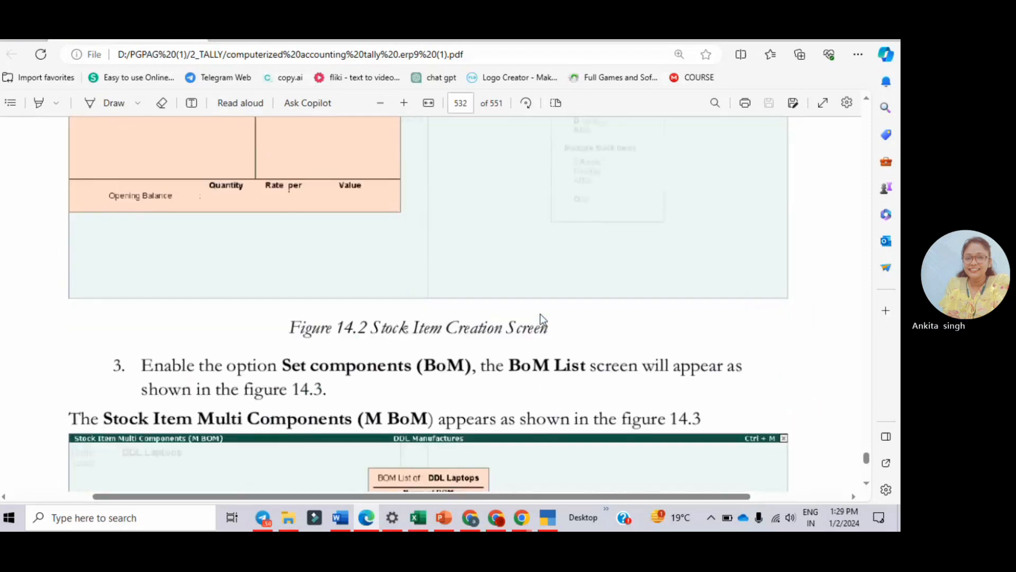
{"action": "scroll", "coordinate": [541, 316], "scroll_direction": "down", "scroll_amount": 10}
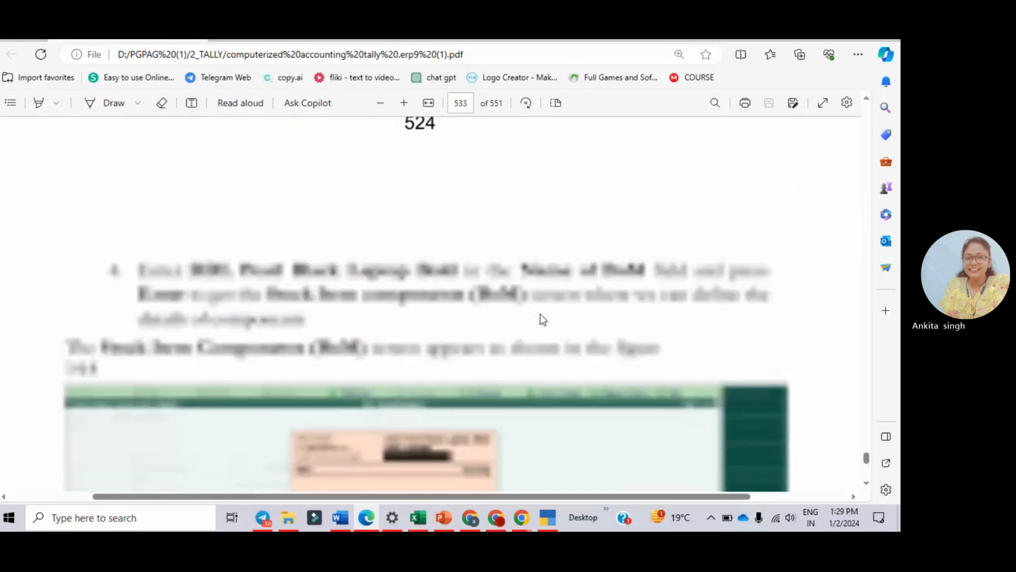
{"action": "scroll", "coordinate": [542, 319], "scroll_direction": "down", "scroll_amount": 5}
{"action": "scroll", "coordinate": [539, 315], "scroll_direction": "down", "scroll_amount": 10}
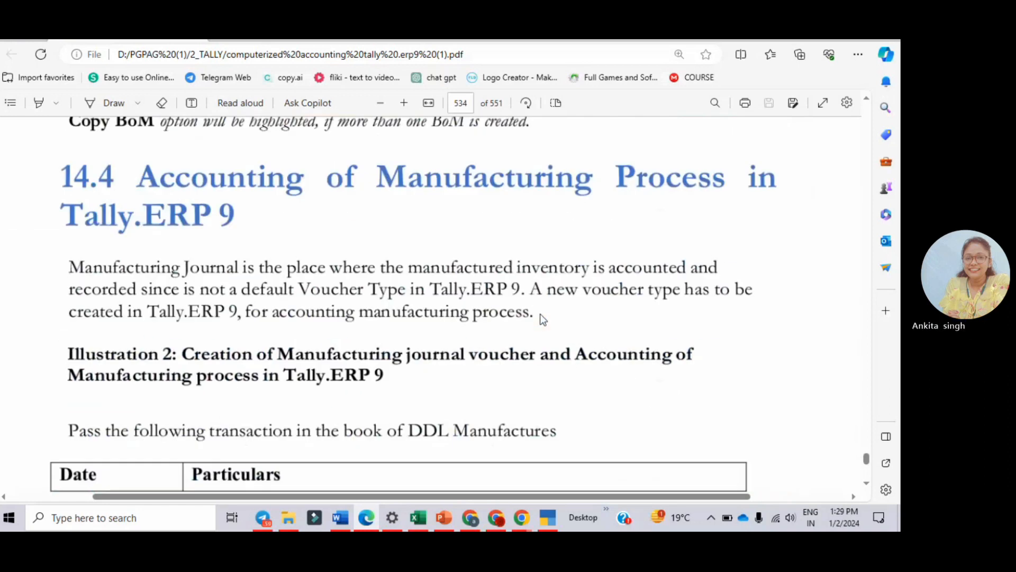
{"action": "scroll", "coordinate": [542, 318], "scroll_direction": "down", "scroll_amount": 1}
{"action": "scroll", "coordinate": [543, 318], "scroll_direction": "up", "scroll_amount": 7}
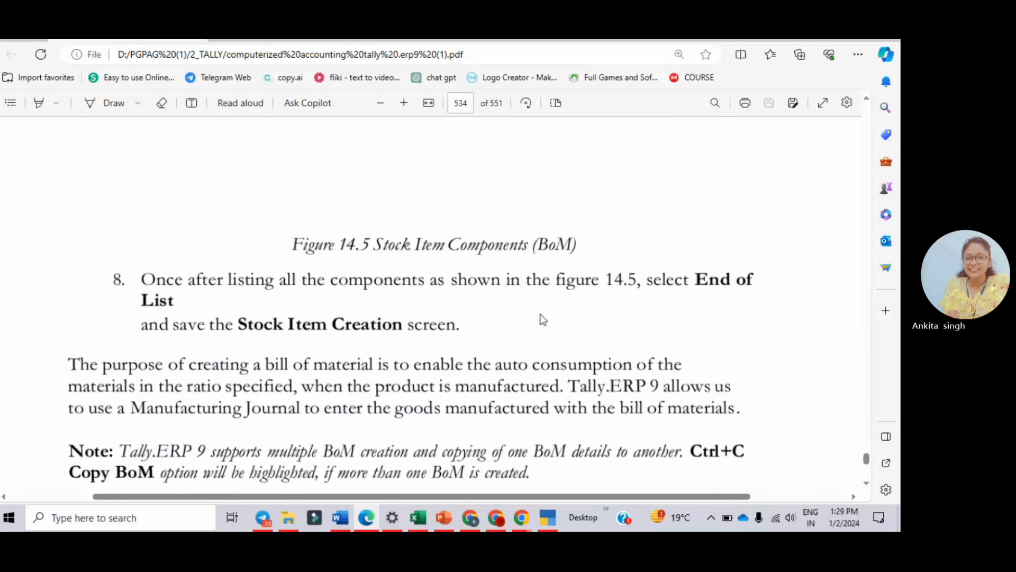
{"action": "scroll", "coordinate": [543, 318], "scroll_direction": "down", "scroll_amount": 10}
{"action": "scroll", "coordinate": [543, 318], "scroll_direction": "down", "scroll_amount": 10}
{"action": "scroll", "coordinate": [543, 318], "scroll_direction": "down", "scroll_amount": 10}
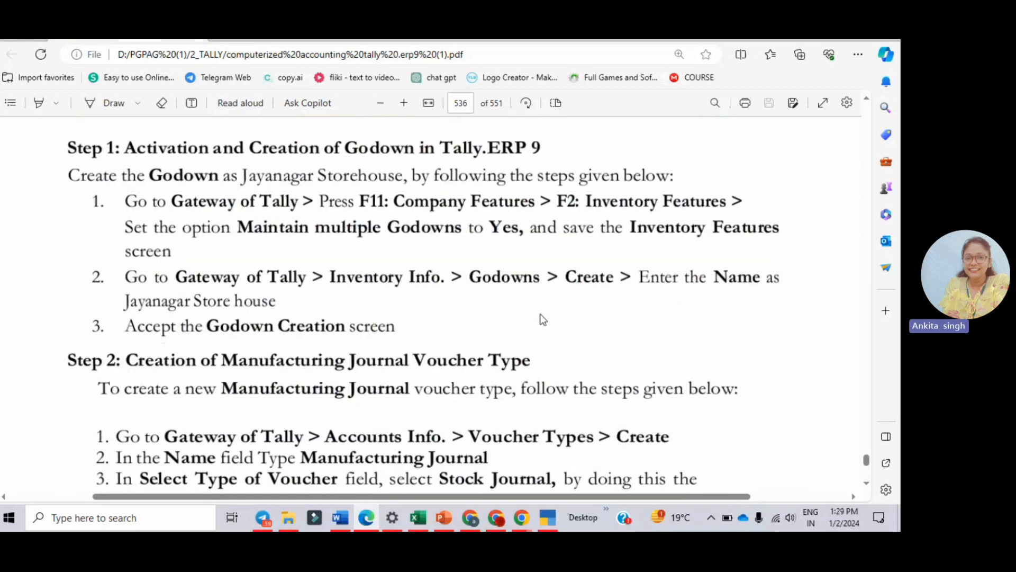
{"action": "scroll", "coordinate": [543, 318], "scroll_direction": "up", "scroll_amount": 1}
{"action": "scroll", "coordinate": [543, 318], "scroll_direction": "down", "scroll_amount": 5}
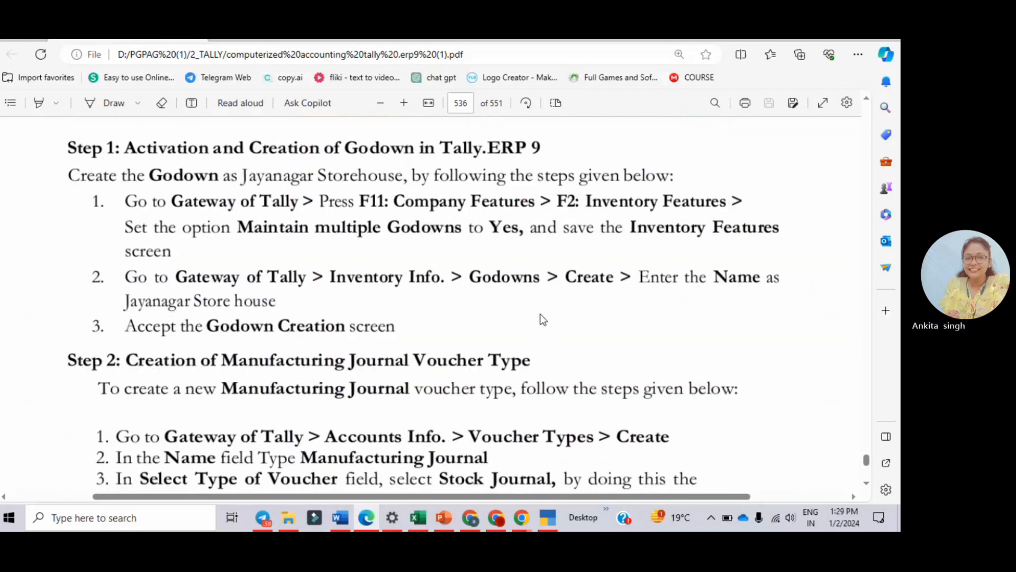
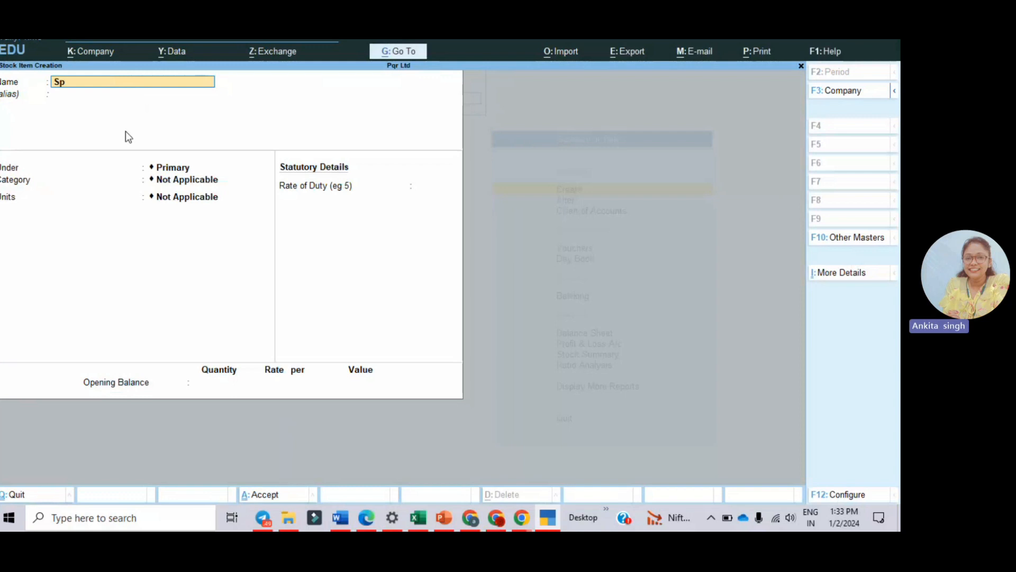
- Create the stock item Speeekrer under Raw Material with units NOS and save it
{"action": "type", "text": "rer"}
{"action": "key", "text": "Return"}
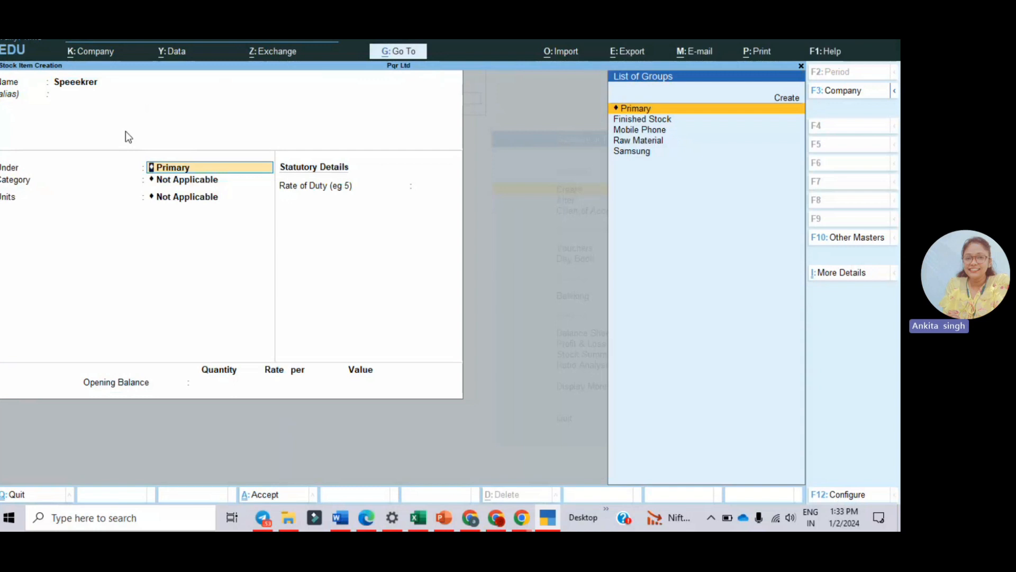
{"action": "key", "text": "Down"}
{"action": "key", "text": "Down"}
{"action": "key", "text": "Down"}
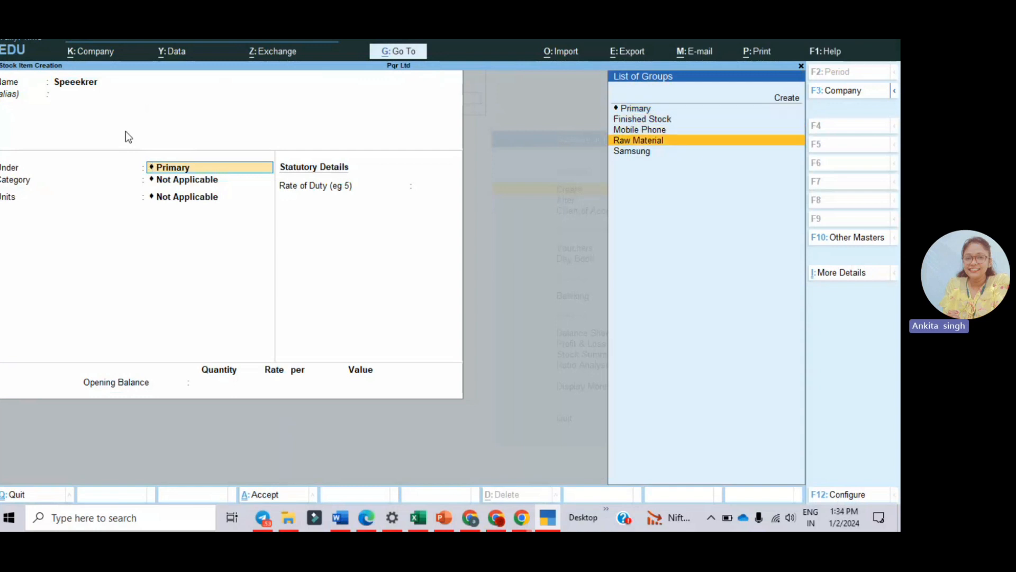
{"action": "key", "text": "Return"}
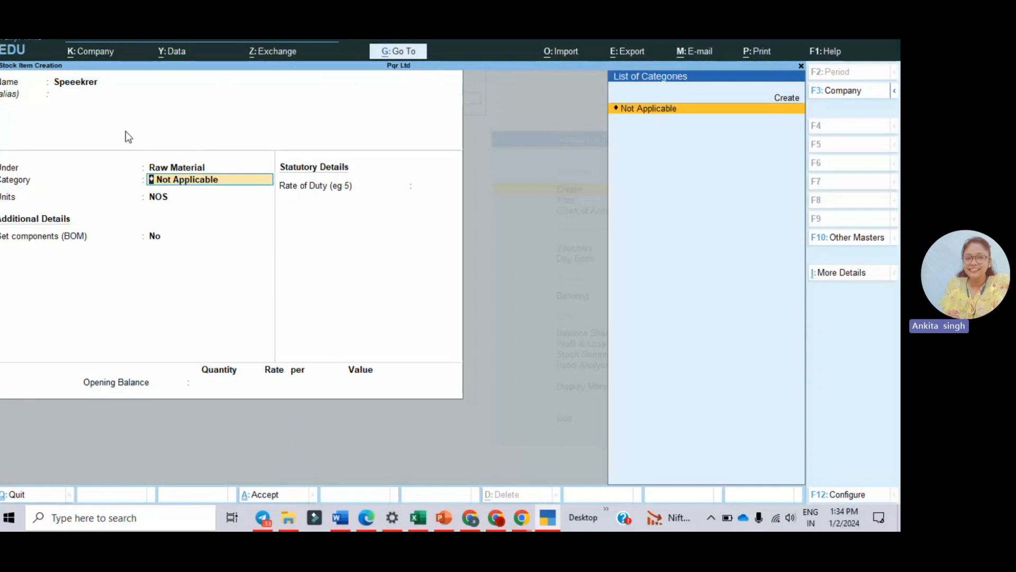
{"action": "key", "text": "ctrl+a"}
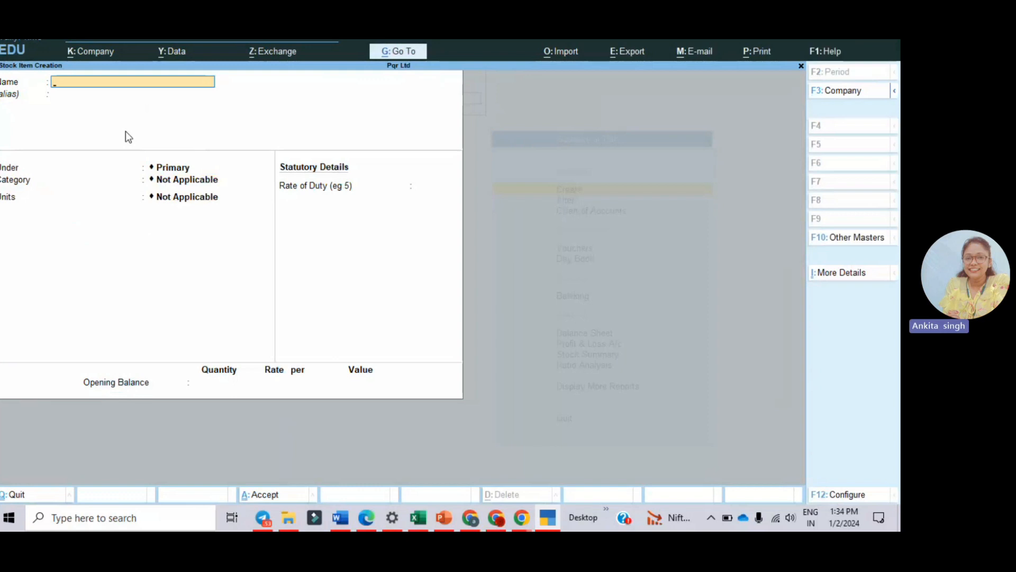
- Define a stock item Ddl under Finished Stock with units NOS, and enable Set components (BOM)
{"action": "type", "text": "Ddl"}
{"action": "key", "text": "Return"}
{"action": "key", "text": "Return"}
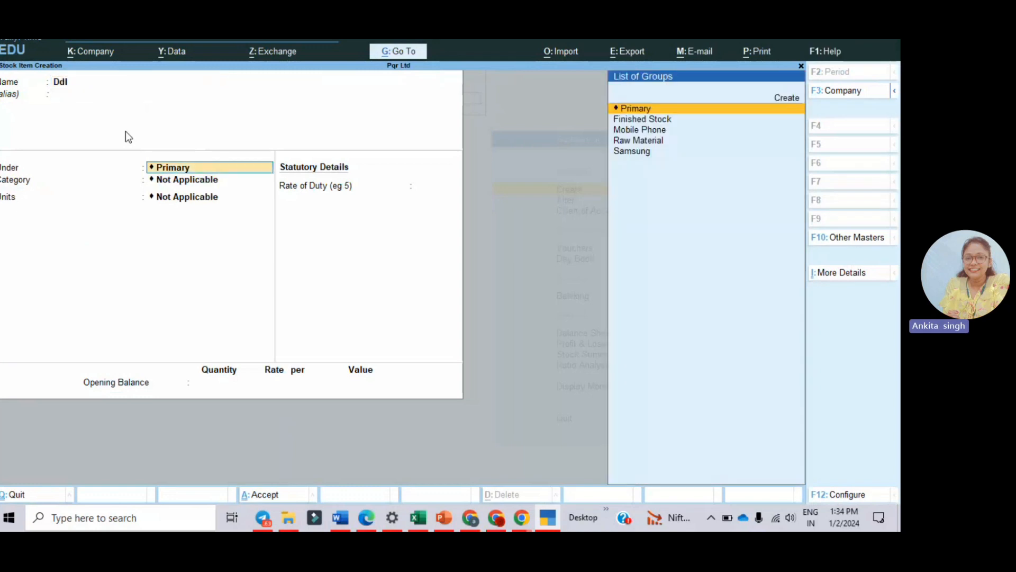
{"action": "type", "text": "fi"}
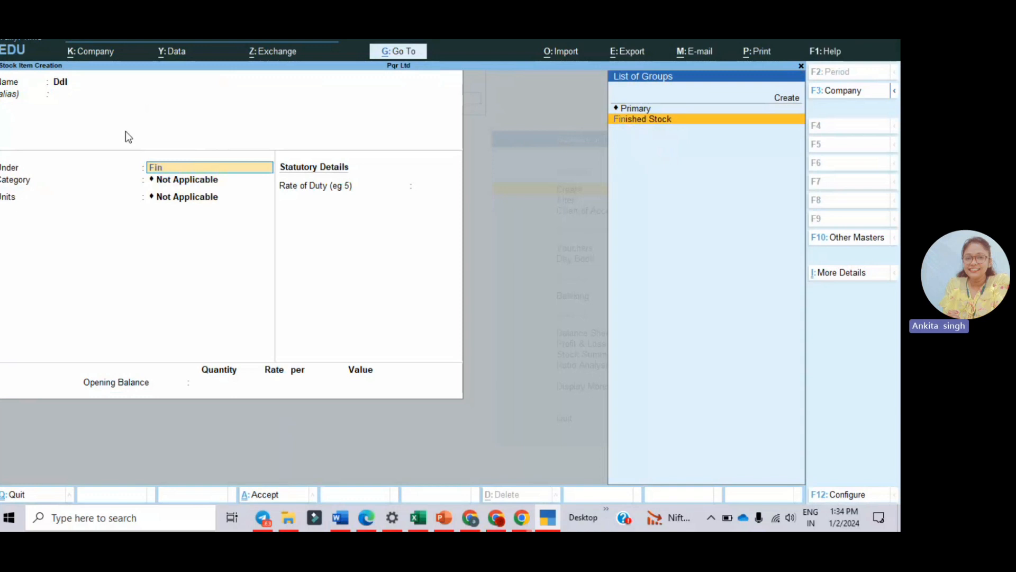
{"action": "key", "text": "Return"}
{"action": "key", "text": "Return"}
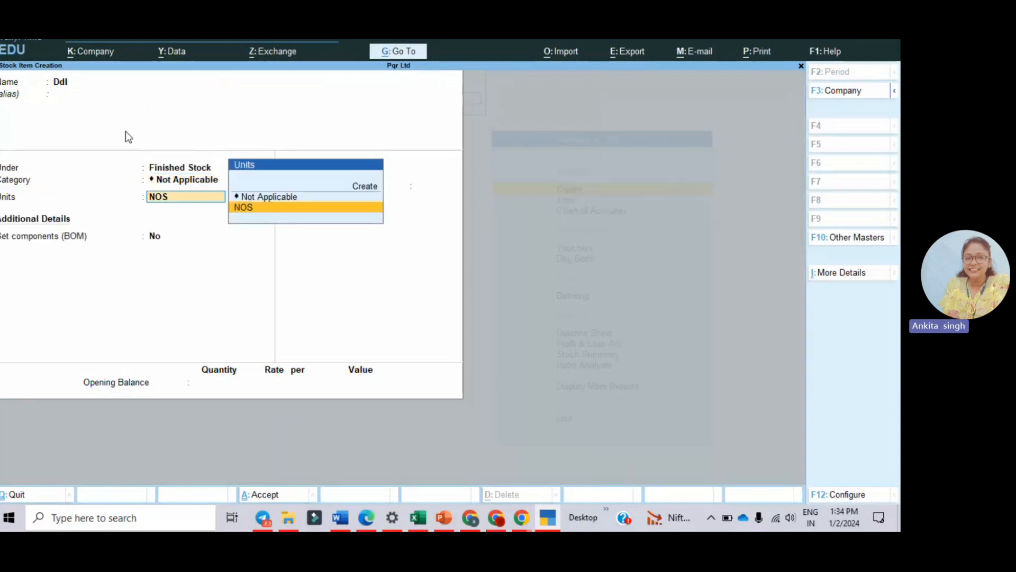
{"action": "key", "text": "Return"}
{"action": "type", "text": "ye"}
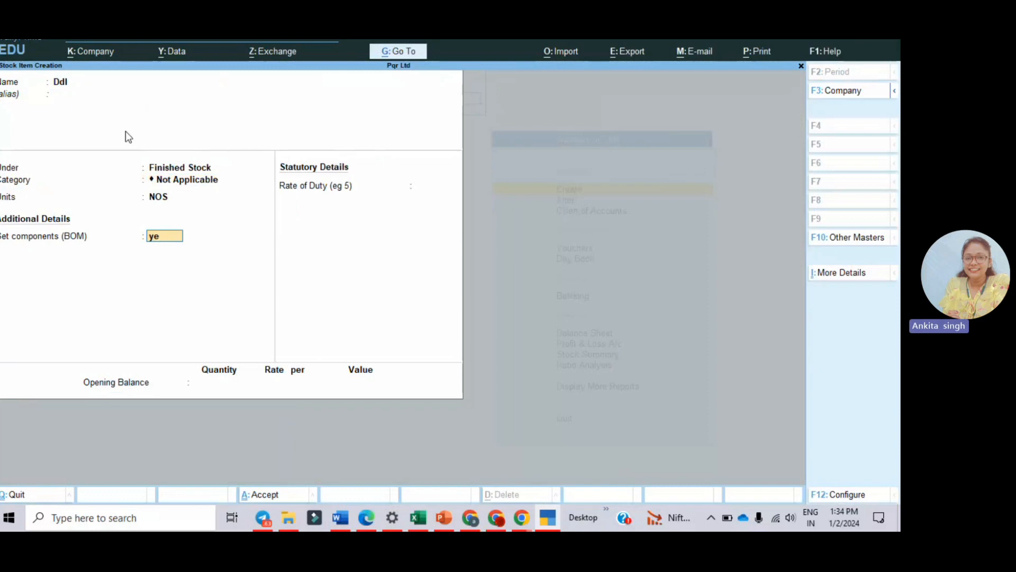
{"action": "key", "text": "Return"}
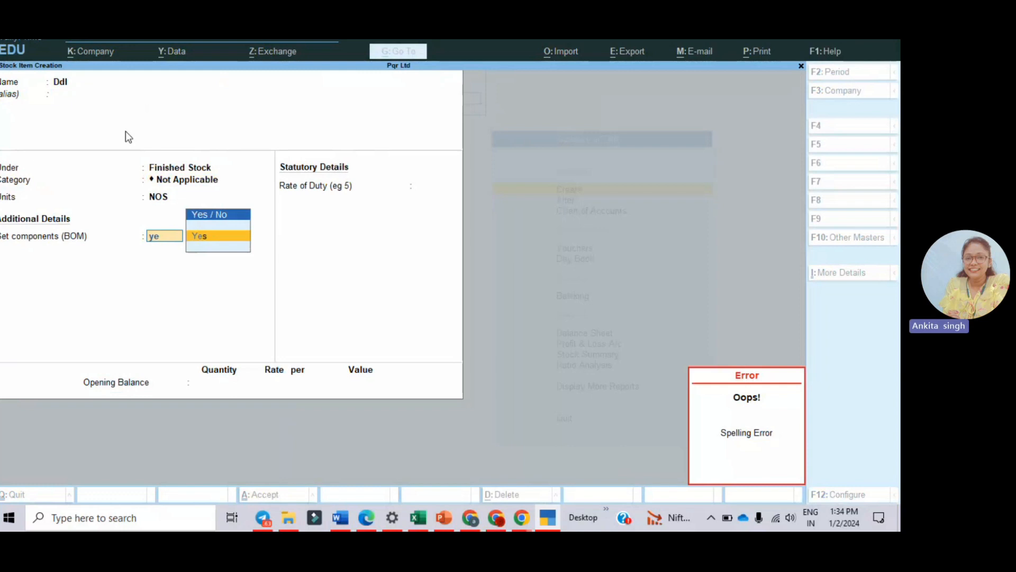
{"action": "key", "text": "Return"}
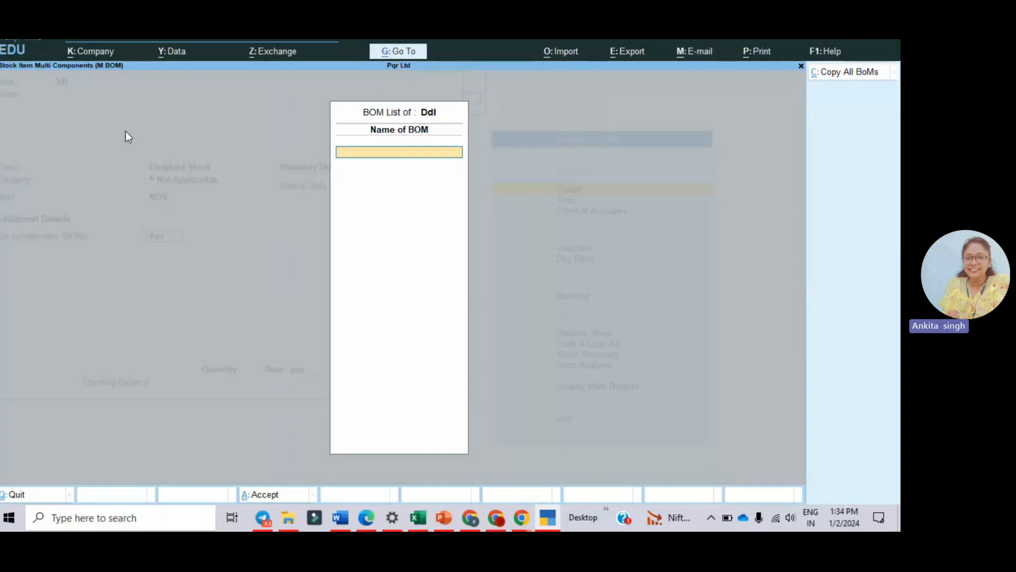
- Name Ddl's bill of materials Ddl and set its unit of manufacture to 1 NOS
{"action": "type", "text": "Ddl"}
{"action": "key", "text": "Return"}
{"action": "type", "text": "1"}
{"action": "key", "text": "Return"}
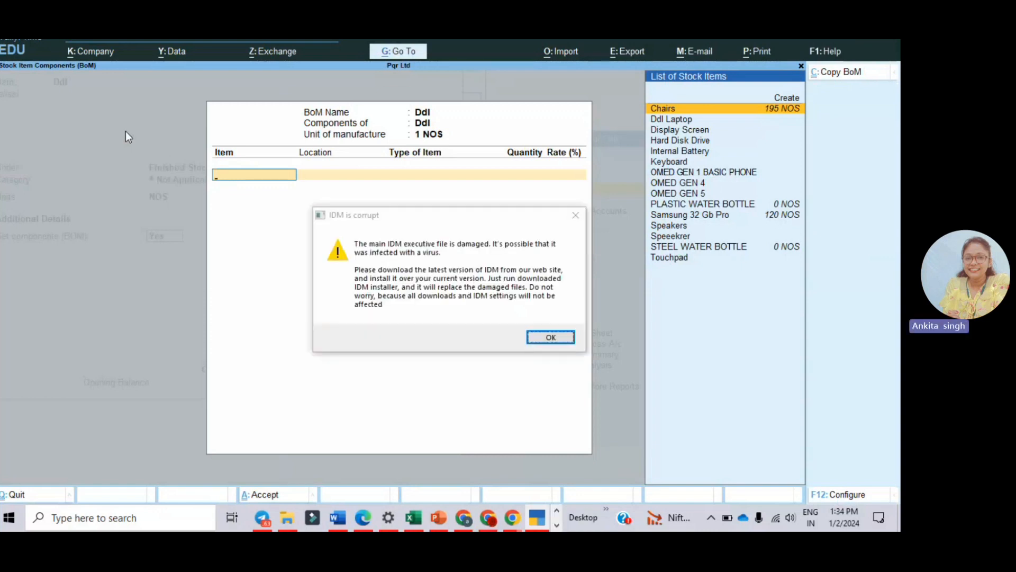
- Dismiss the IDM corruption warning and switch back to the bill of materials in TallyPrime
{"action": "key", "text": "Return"}
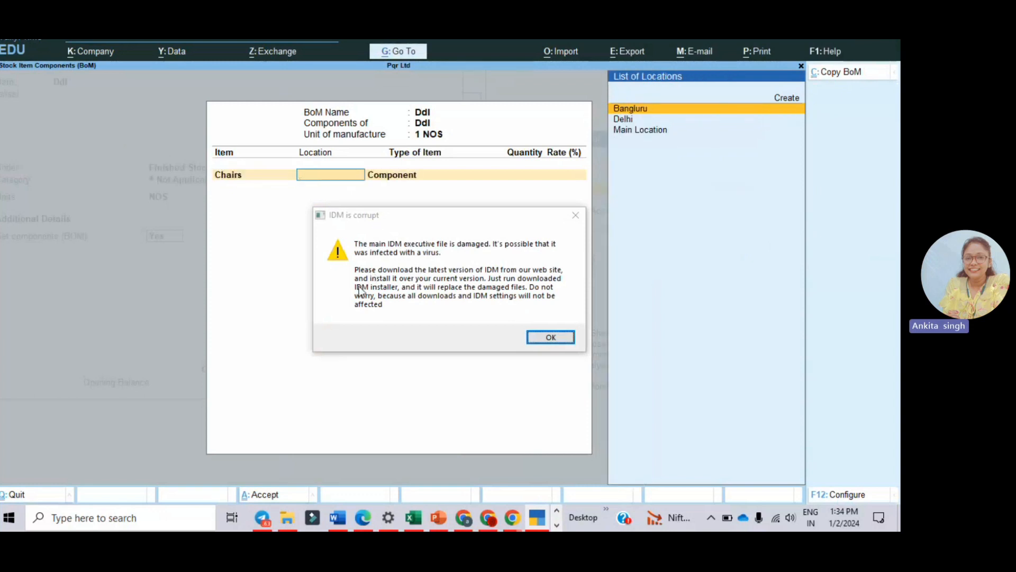
{"action": "key", "text": "Return"}
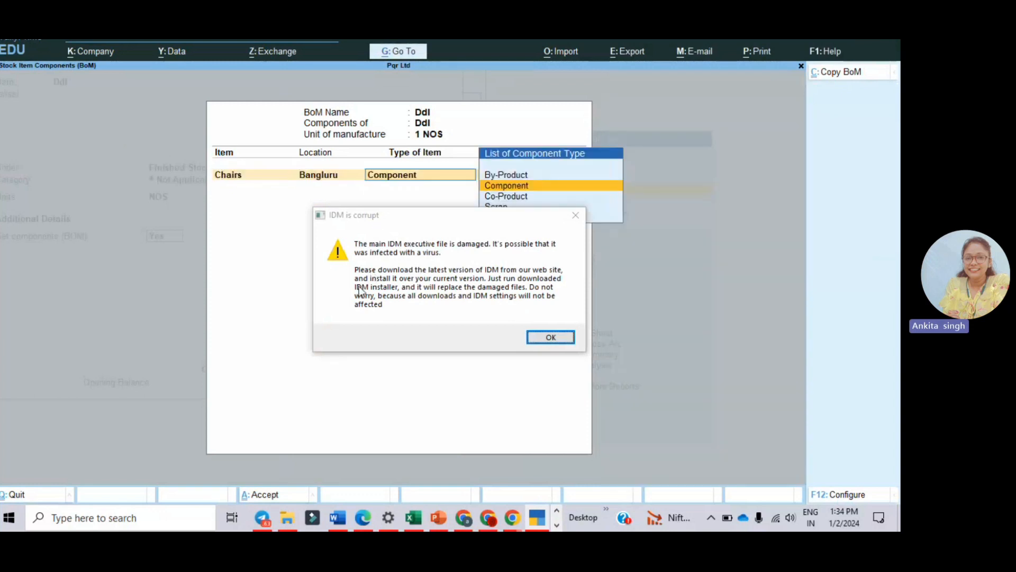
{"action": "left_click", "coordinate": [547, 342]}
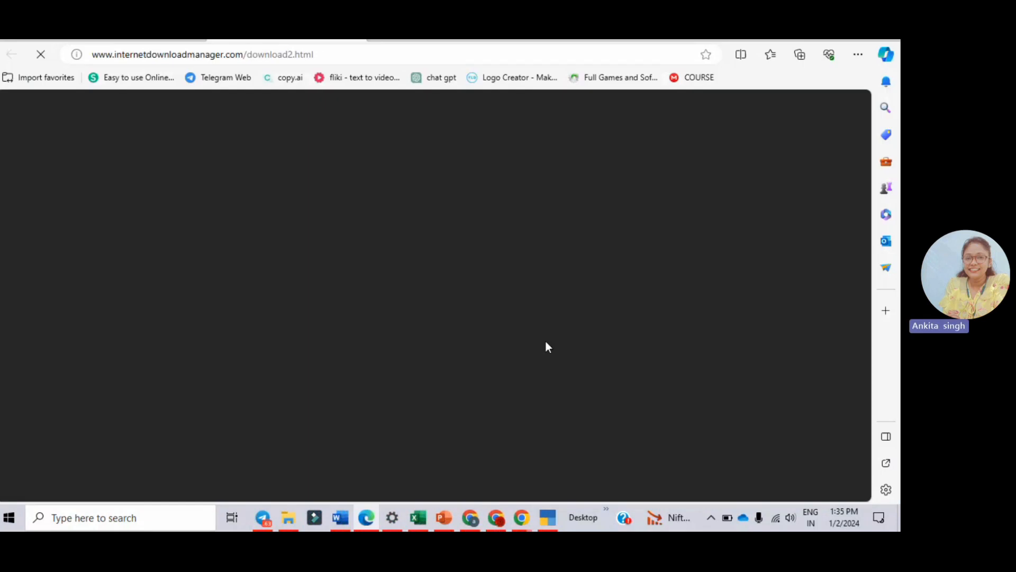
{"action": "key", "text": "alt+Tab"}
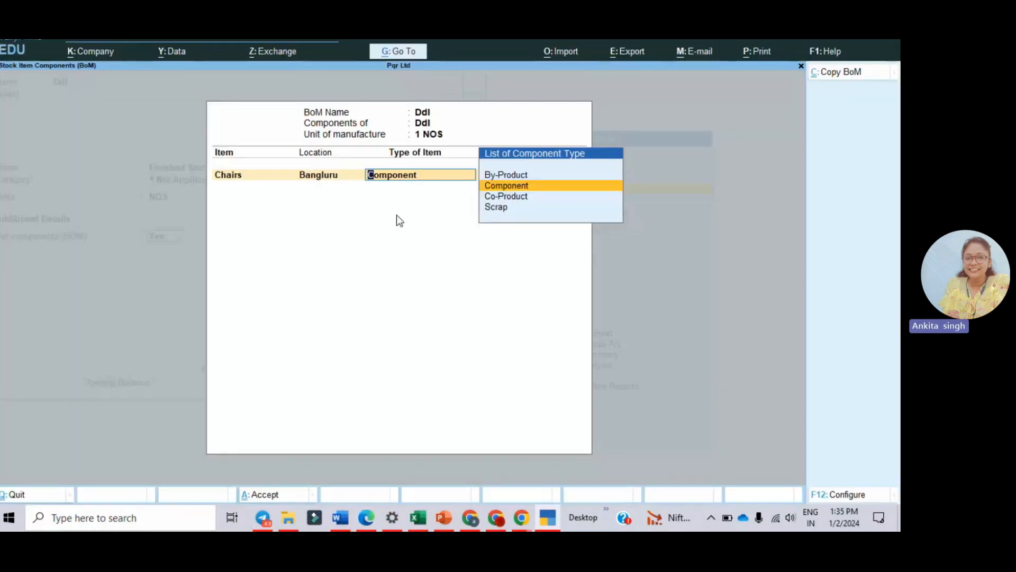
- Make the first component of the Ddl bill of materials Keyboard, location Bangluru, type Component, quantity 1 NOS
{"action": "key", "text": "BackSpace"}
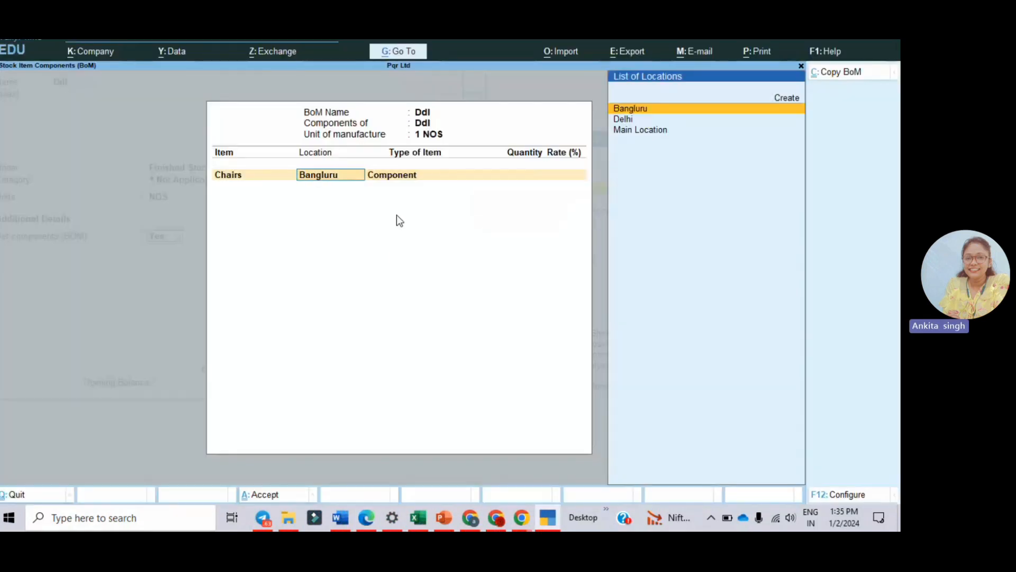
{"action": "key", "text": "BackSpace"}
{"action": "key", "text": "Down"}
{"action": "key", "text": "Down"}
{"action": "key", "text": "Down"}
{"action": "key", "text": "Down"}
{"action": "key", "text": "Down"}
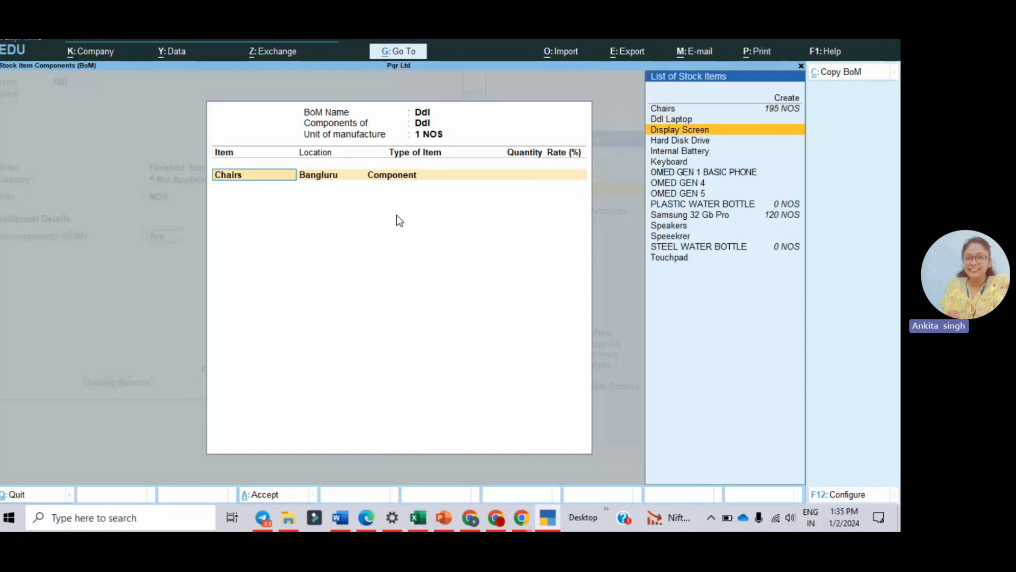
{"action": "key", "text": "Return"}
{"action": "key", "text": "Return"}
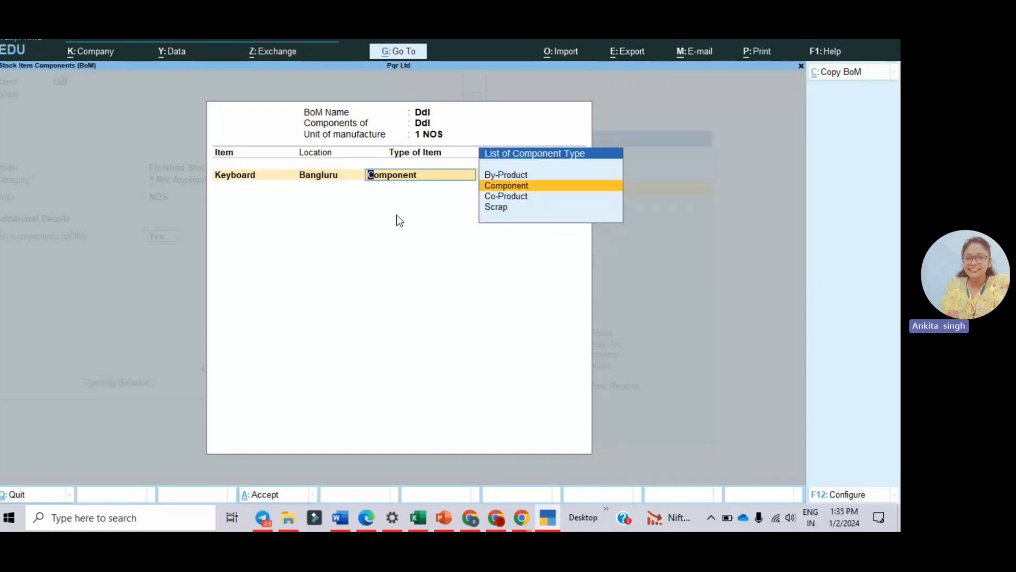
{"action": "key", "text": "Return"}
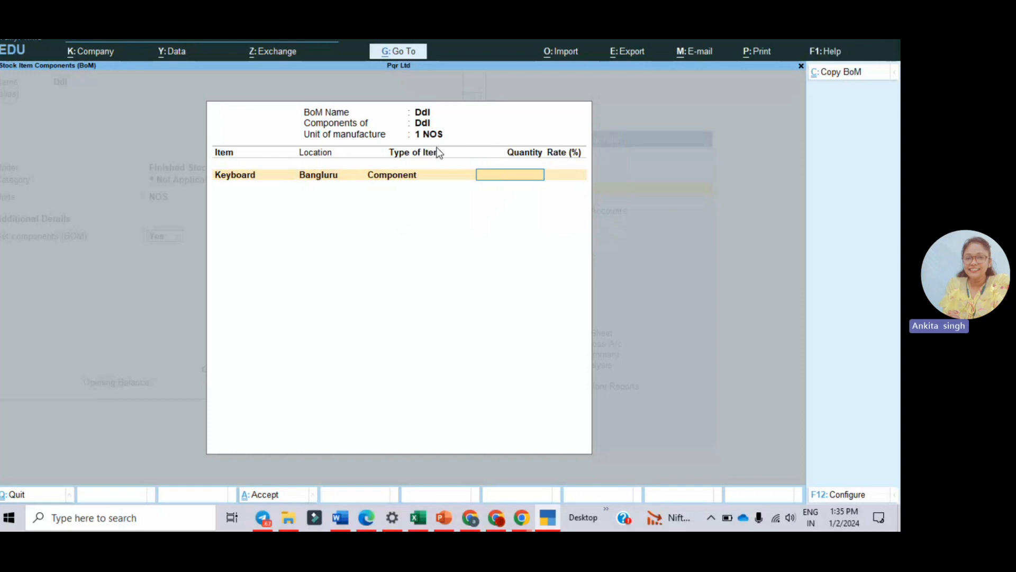
{"action": "type", "text": "1"}
{"action": "key", "text": "Return"}
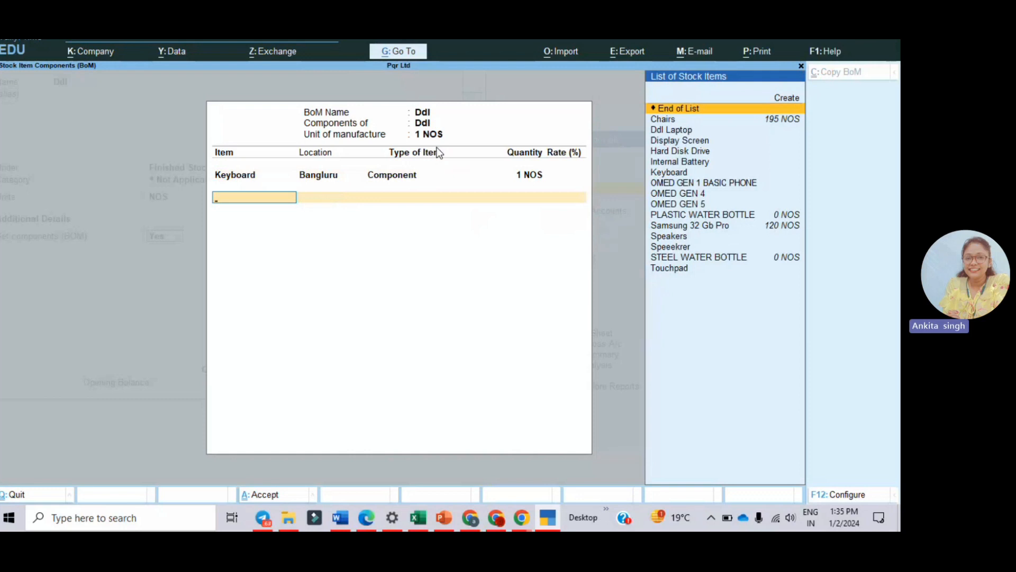
- Discard the bill of materials and the unsaved Ddl stock item, returning to the Gateway of Tally
{"action": "key", "text": "Escape"}
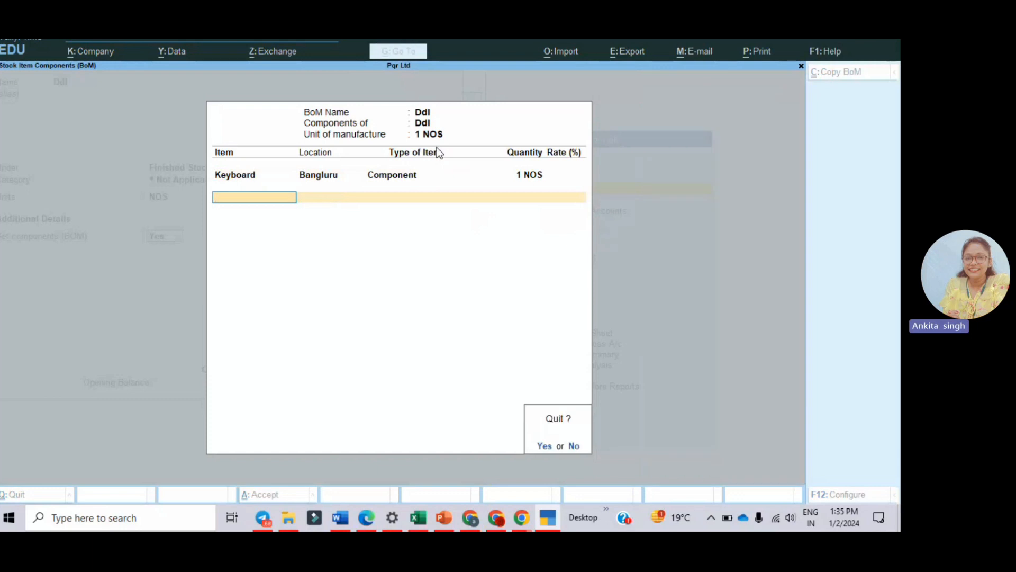
{"action": "key", "text": "y"}
{"action": "key", "text": "Escape"}
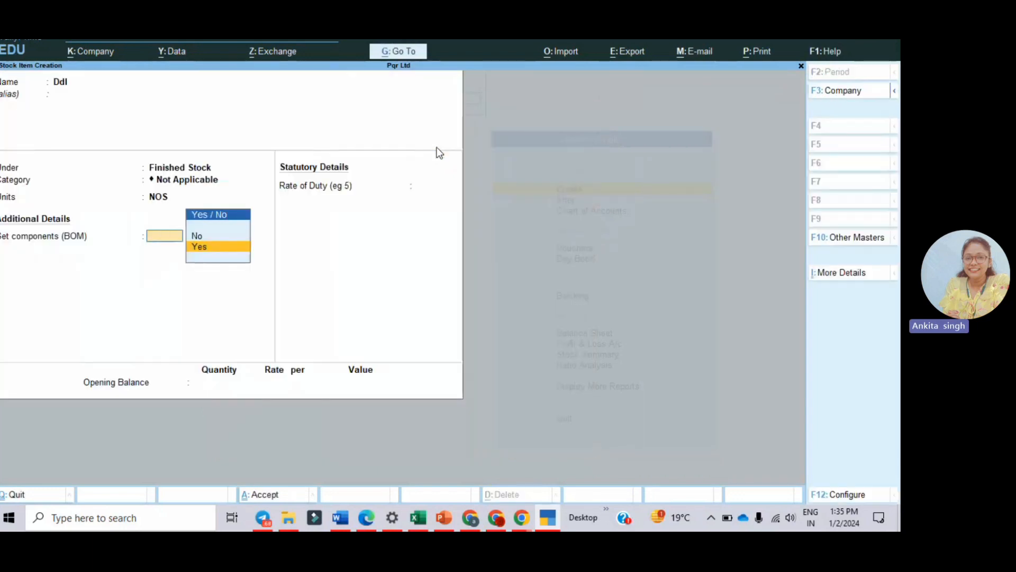
{"action": "key", "text": "Escape"}
{"action": "key", "text": "Escape"}
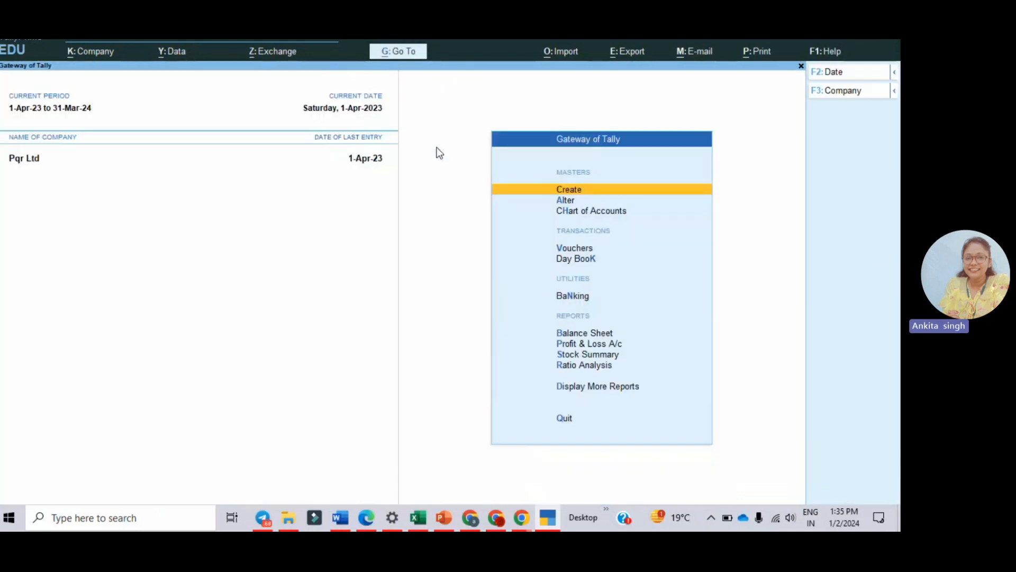
- Open the accounting voucher creation screen from the Gateway of Tally
{"action": "key", "text": "Down"}
{"action": "key", "text": "Down"}
{"action": "key", "text": "Down"}
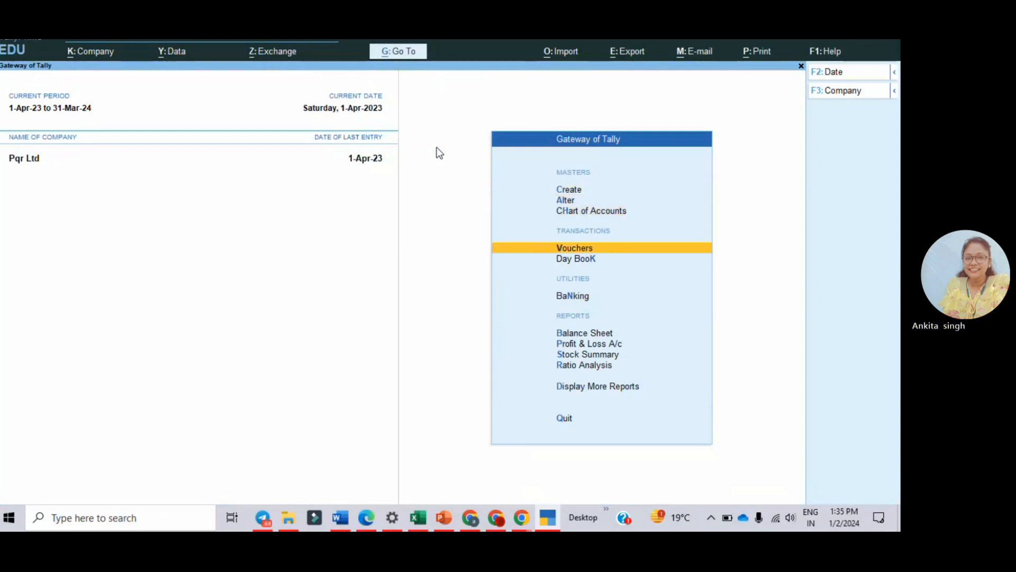
{"action": "key", "text": "Return"}
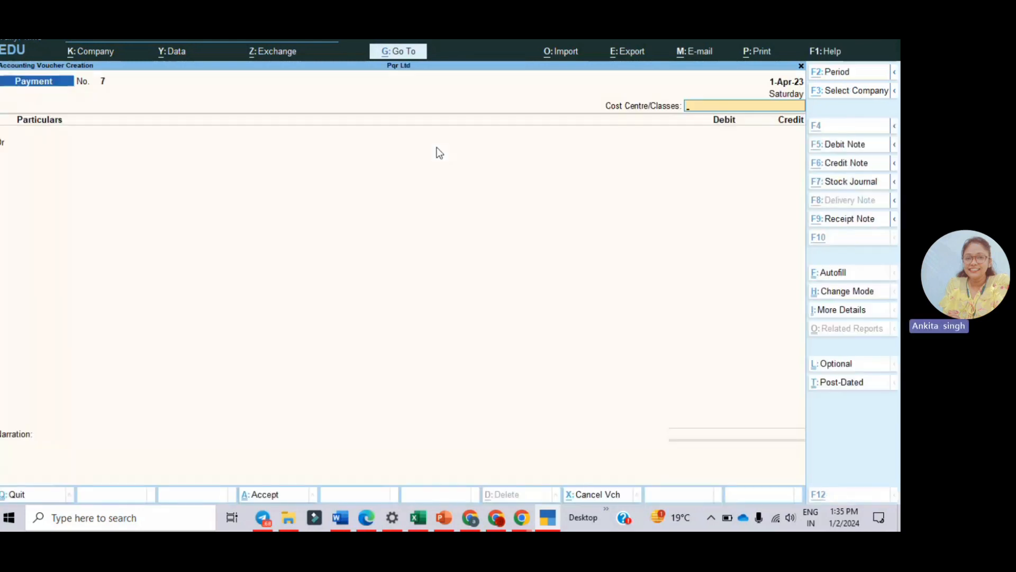
- Look up the 01-07-2017 component purchase transaction in the browser's PDF, then return to TallyPrime
{"action": "key", "text": "alt+Tab"}
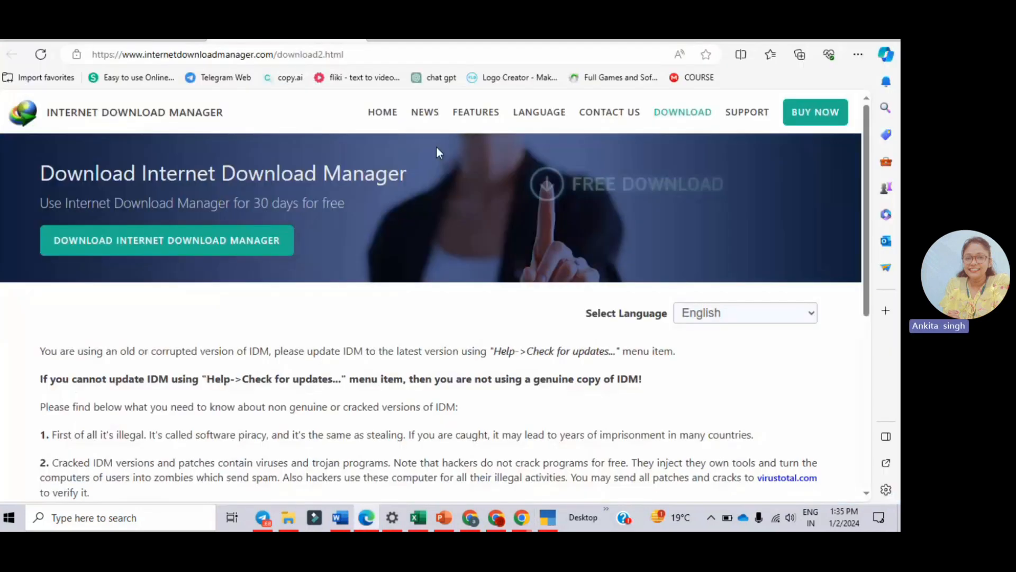
{"action": "key", "text": "alt+Tab"}
{"action": "key", "text": "alt"}
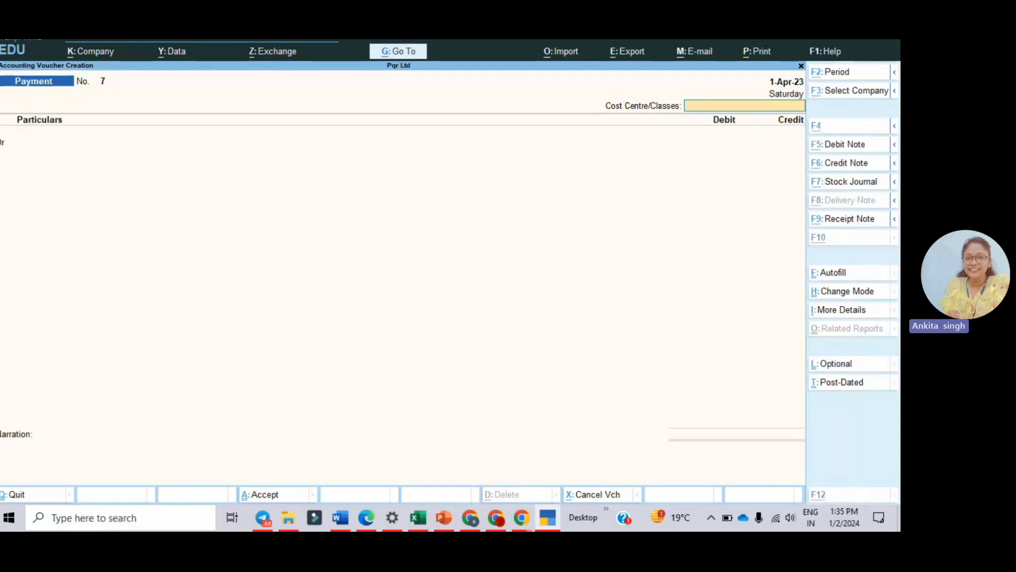
{"action": "key", "text": "alt+Tab"}
{"action": "key", "text": "alt+Tab"}
{"action": "scroll", "coordinate": [434, 251], "scroll_direction": "up", "scroll_amount": 10}
{"action": "scroll", "coordinate": [437, 251], "scroll_direction": "up", "scroll_amount": 10}
{"action": "scroll", "coordinate": [436, 251], "scroll_direction": "up", "scroll_amount": 2}
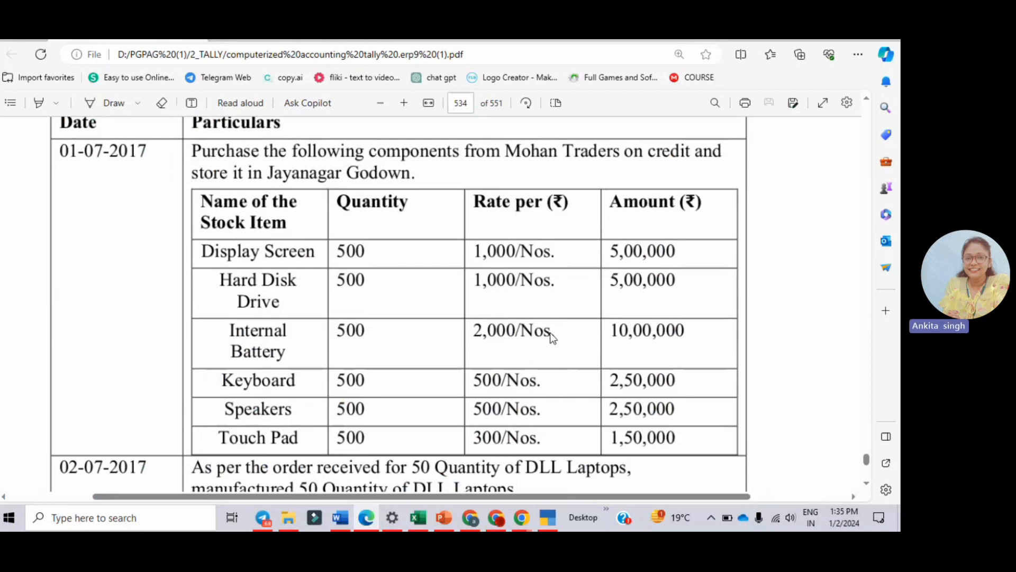
{"action": "key", "text": "alt+Tab"}
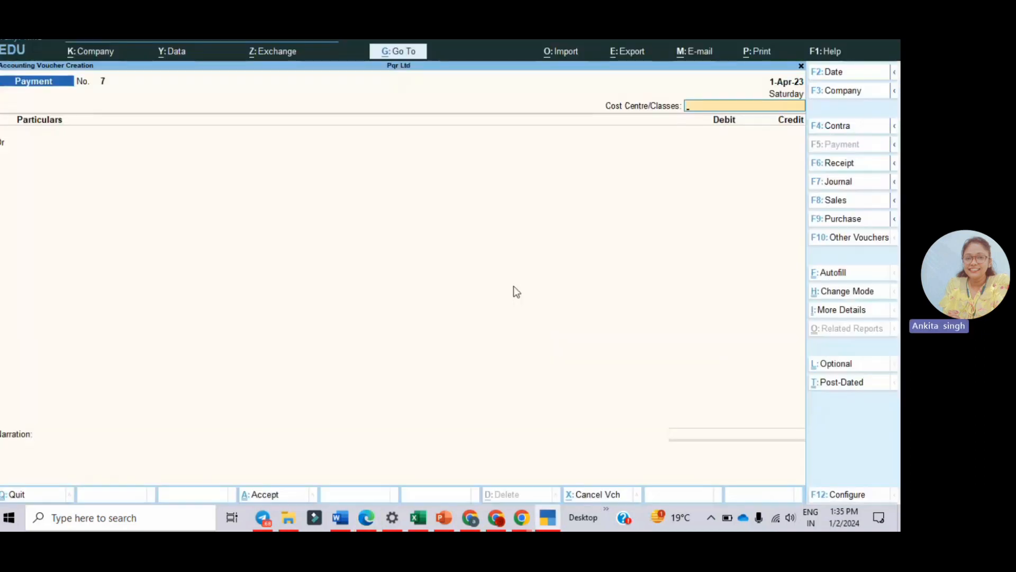
- Start a Purchase voucher with Cash as the party account, Purchase as the ledger, and cost centre class Not Applicable
{"action": "left_click", "coordinate": [849, 225]}
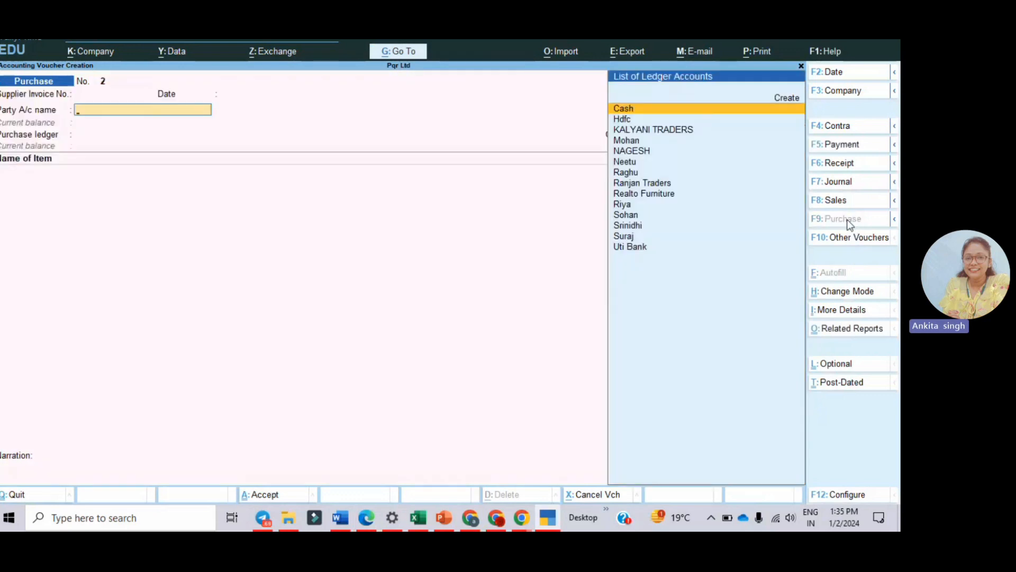
{"action": "key", "text": "Return"}
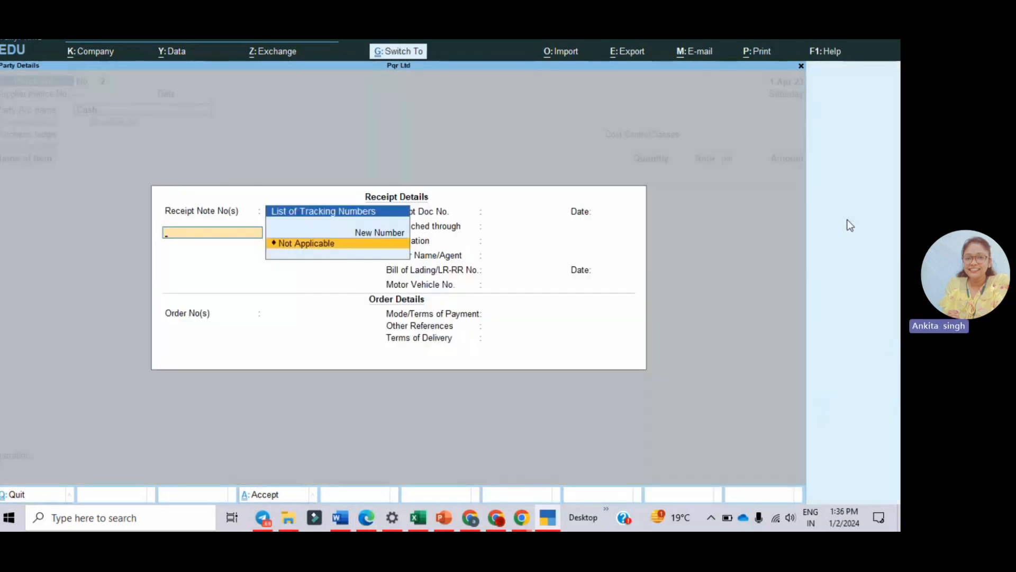
{"action": "key", "text": "ctrl+a"}
{"action": "key", "text": "ctrl+a"}
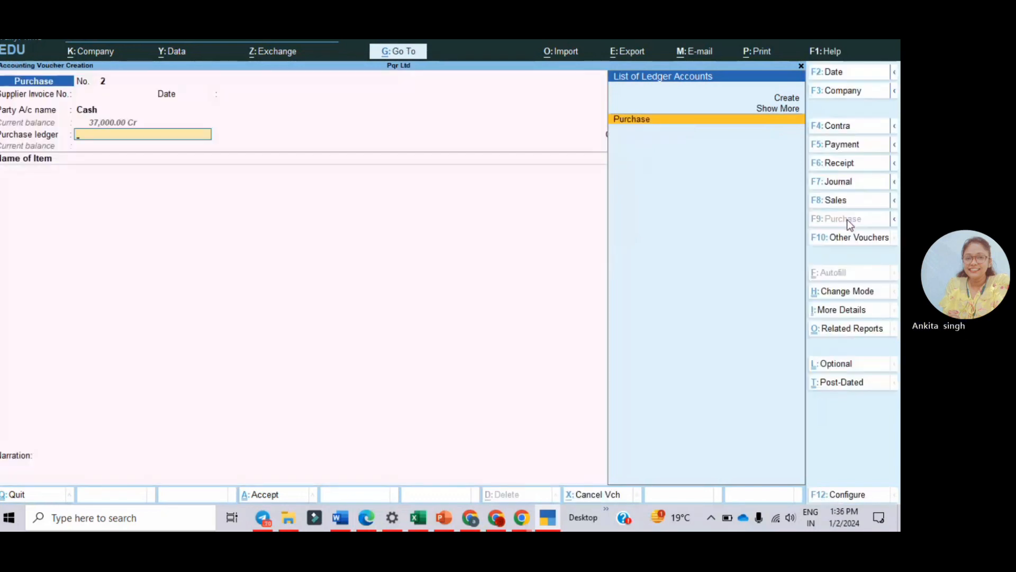
{"action": "key", "text": "Return"}
{"action": "key", "text": "Return"}
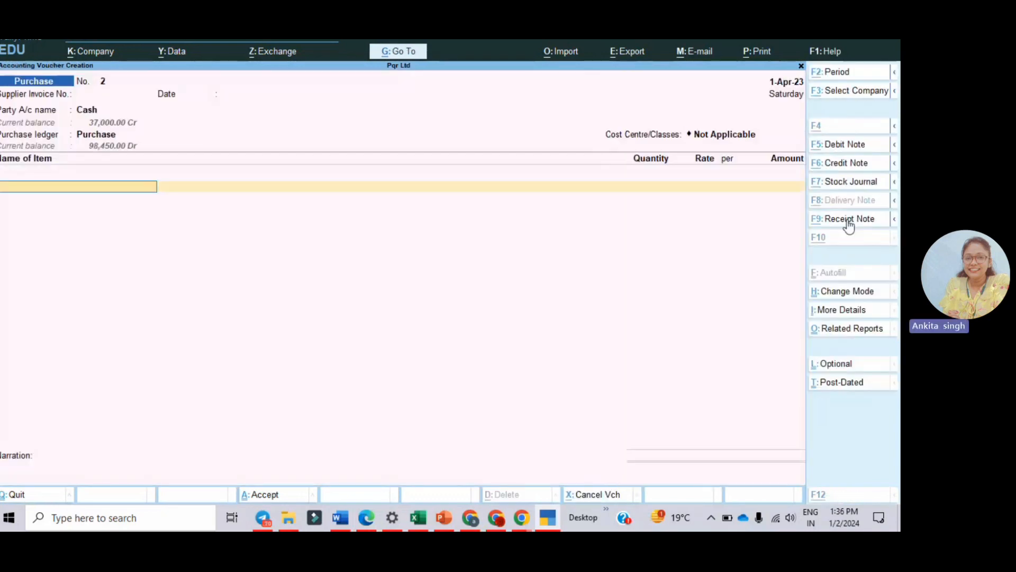
- Add Display Screen to the purchase, stored in Bangluru, with quantity 500 NOS at a rate of 1,000, following the PDF
{"action": "key", "text": "alt+Tab"}
{"action": "key", "text": "alt+Tab"}
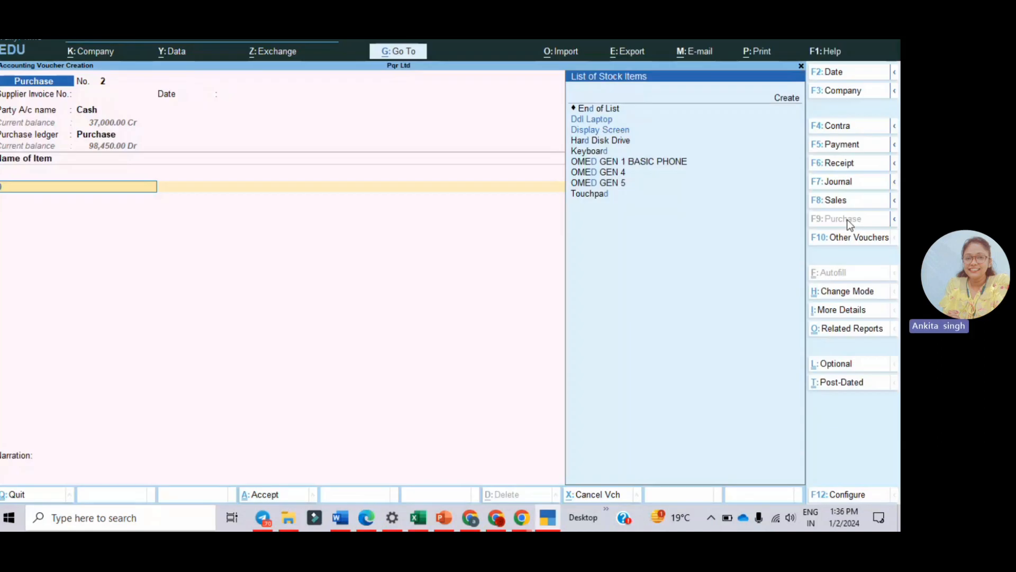
{"action": "type", "text": "Dis"}
{"action": "key", "text": "Return"}
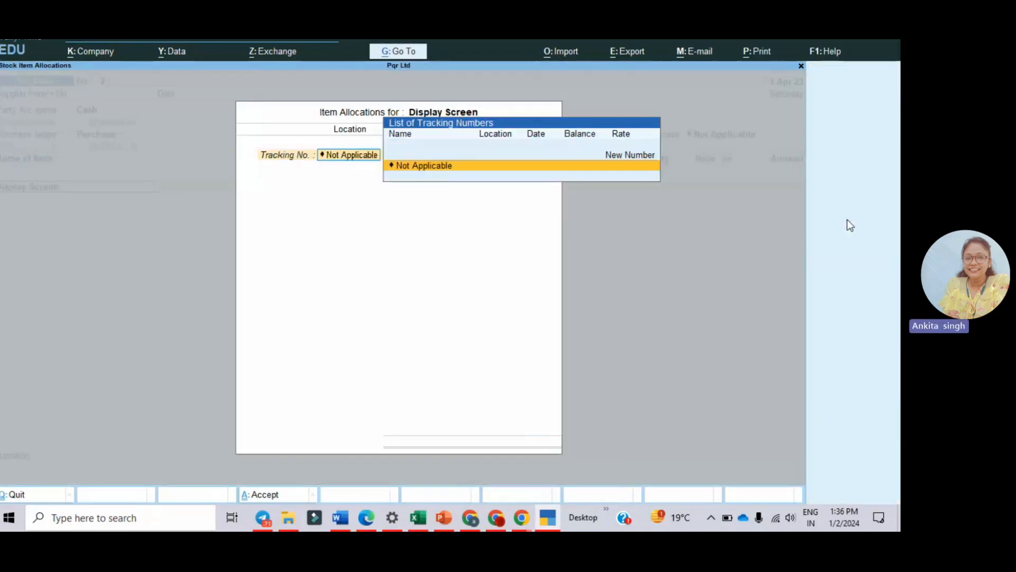
{"action": "key", "text": "Return"}
{"action": "key", "text": "Return"}
{"action": "key", "text": "Return"}
{"action": "type", "text": "50"}
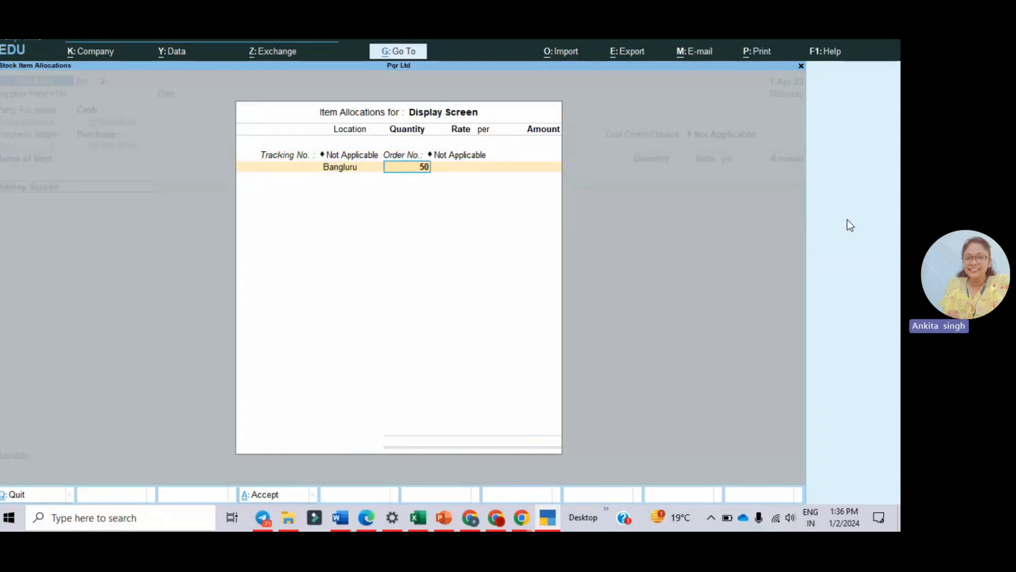
{"action": "type", "text": "0"}
{"action": "key", "text": "Return"}
{"action": "key", "text": "alt+Tab"}
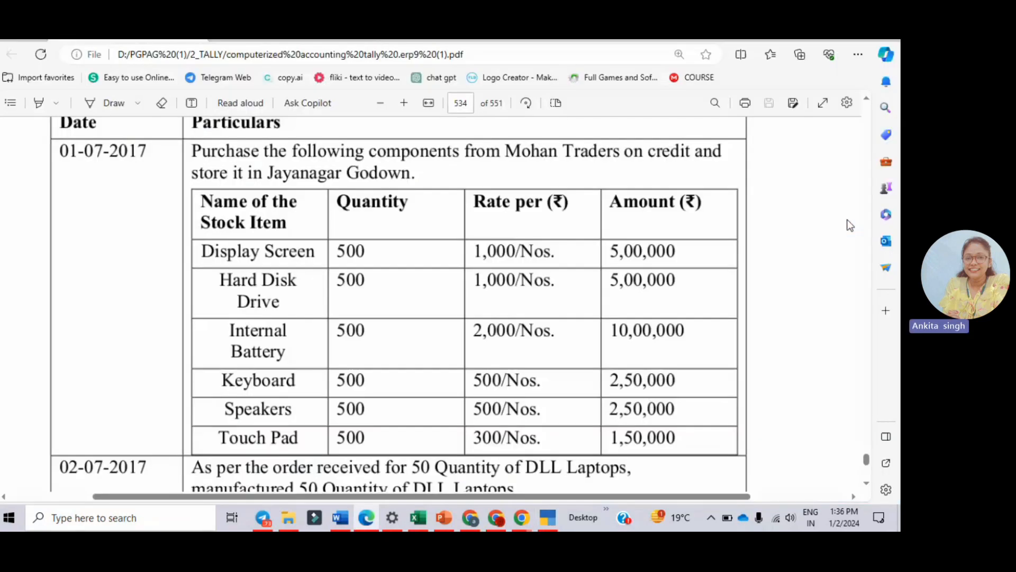
{"action": "key", "text": "alt+Tab"}
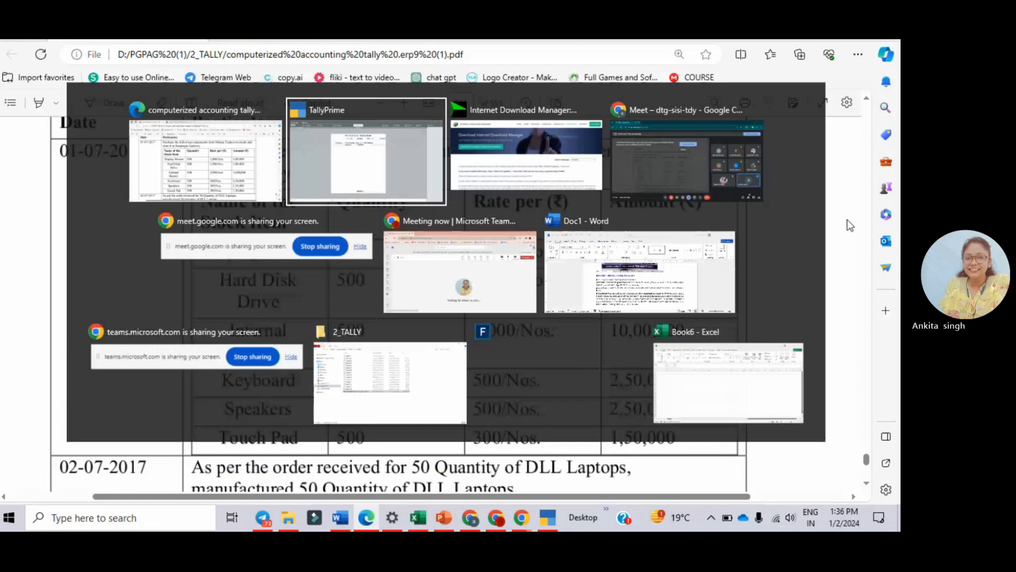
{"action": "key", "text": "Return"}
{"action": "key", "text": "Return"}
{"action": "key", "text": "Return"}
{"action": "key", "text": "Return"}
- Add Hard Disk Drive to the purchase, stored in Bangluru, with quantity 500 NOS at a rate of 1,000
{"action": "type", "text": "ha"}
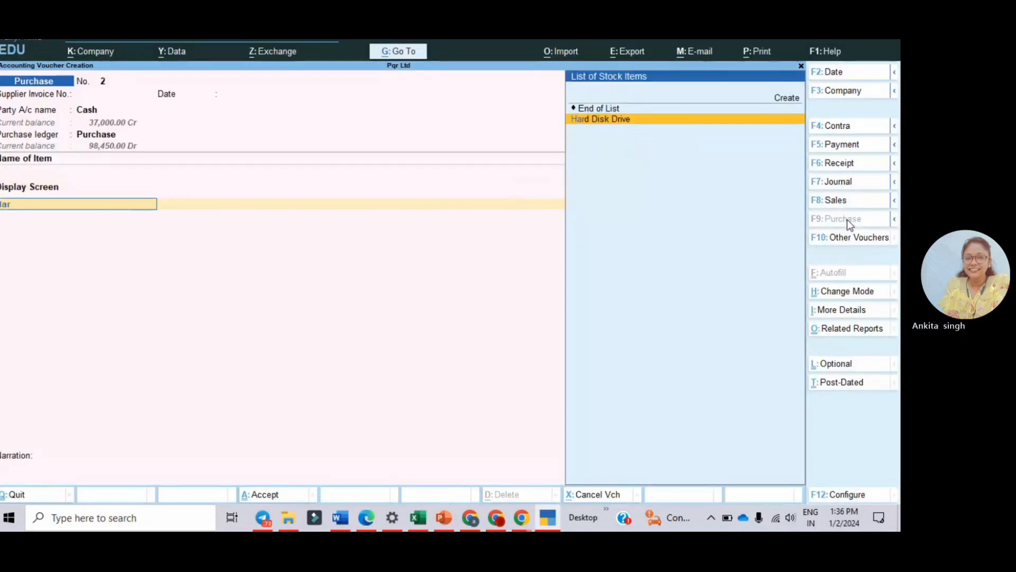
{"action": "key", "text": "Return"}
{"action": "key", "text": "Return"}
{"action": "key", "text": "Return"}
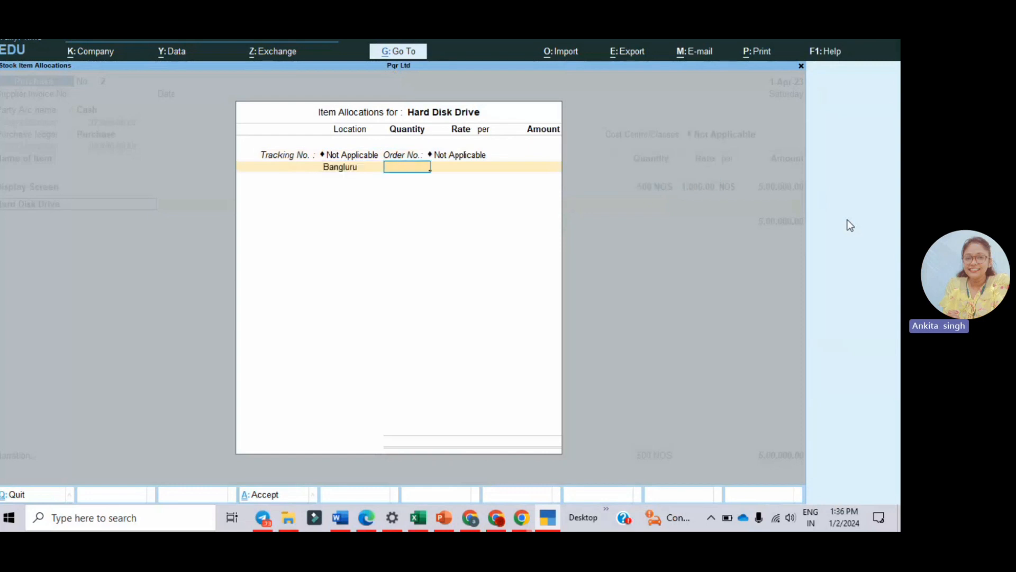
{"action": "type", "text": "500"}
{"action": "key", "text": "Return"}
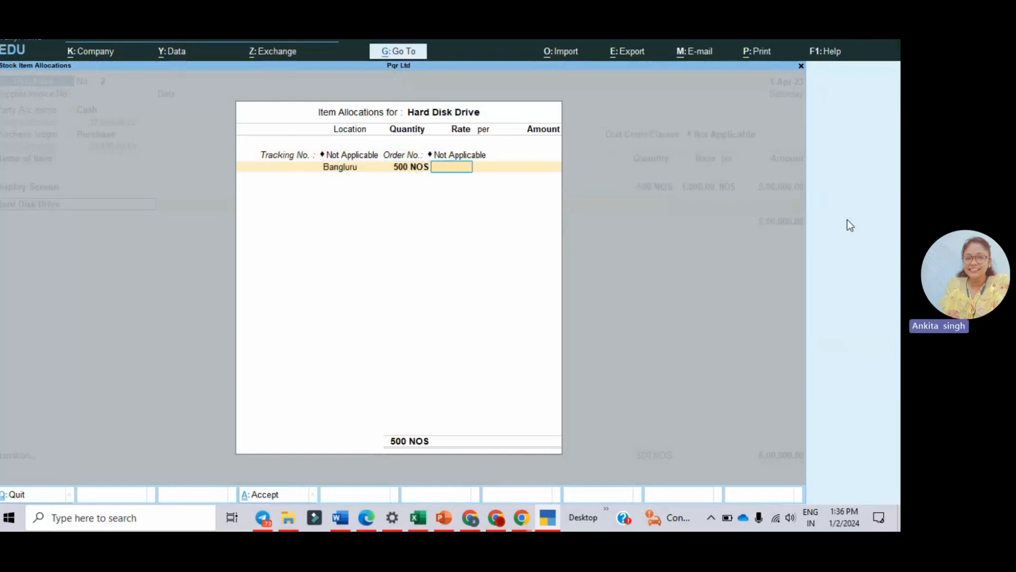
{"action": "key", "text": "alt+Tab"}
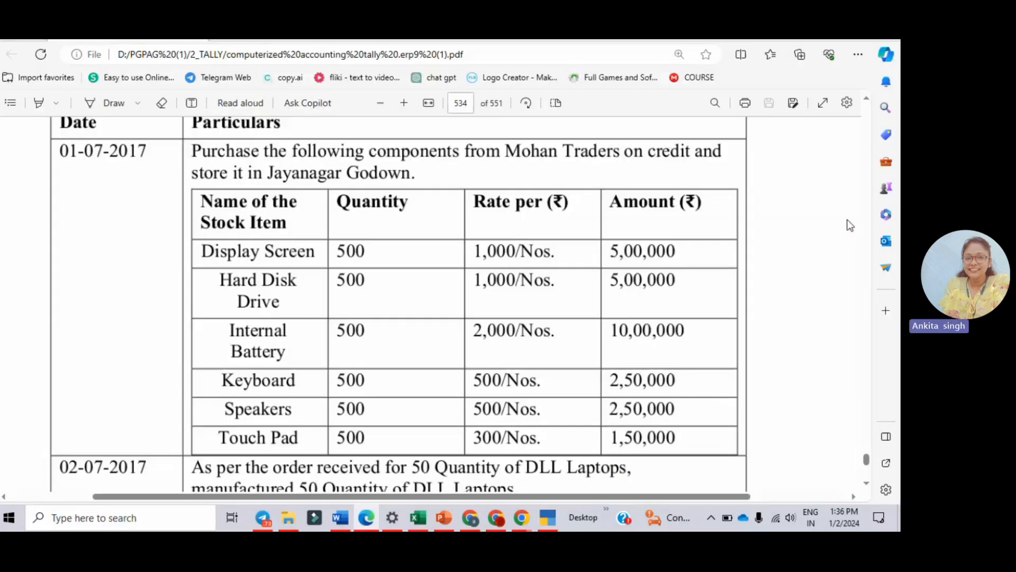
{"action": "key", "text": "alt+Tab"}
{"action": "type", "text": "1000"}
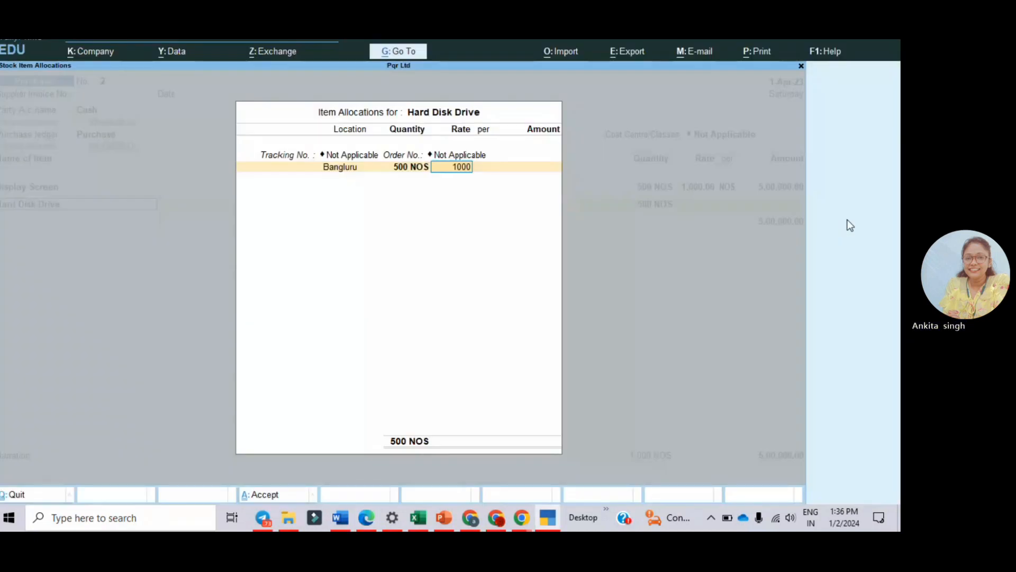
{"action": "key", "text": "Return"}
{"action": "key", "text": "Return"}
{"action": "key", "text": "Return"}
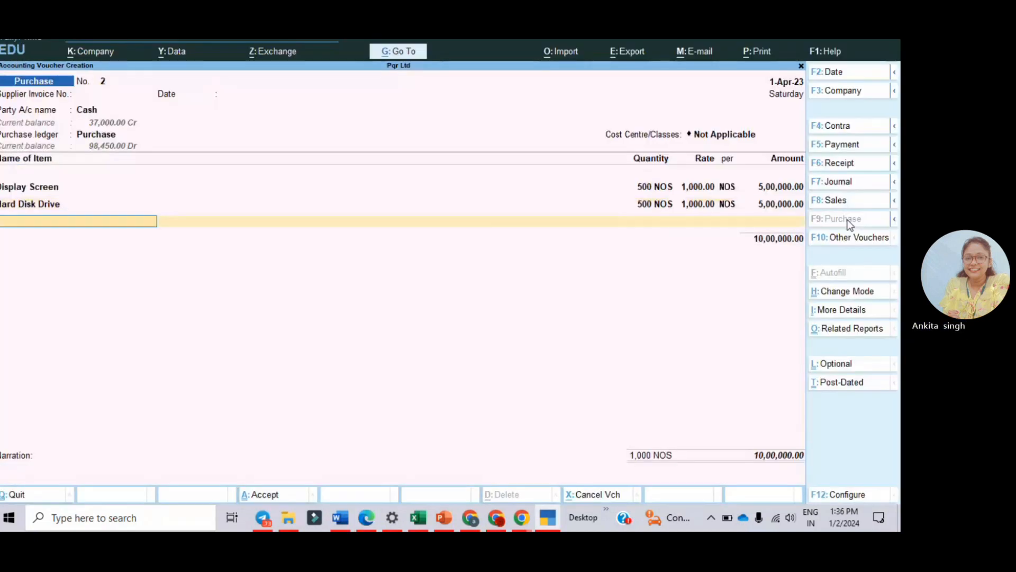
- Add Internal Battery to the purchase, stored in Bangluru, with quantity 500 NOS, following the component table in the PDF
{"action": "key", "text": "alt+Tab"}
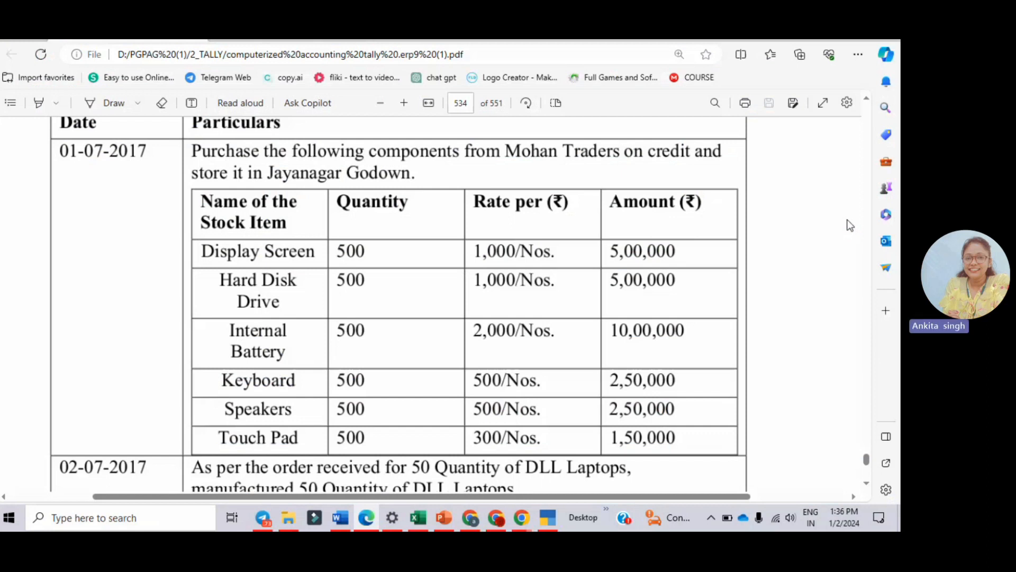
{"action": "key", "text": "alt+Tab"}
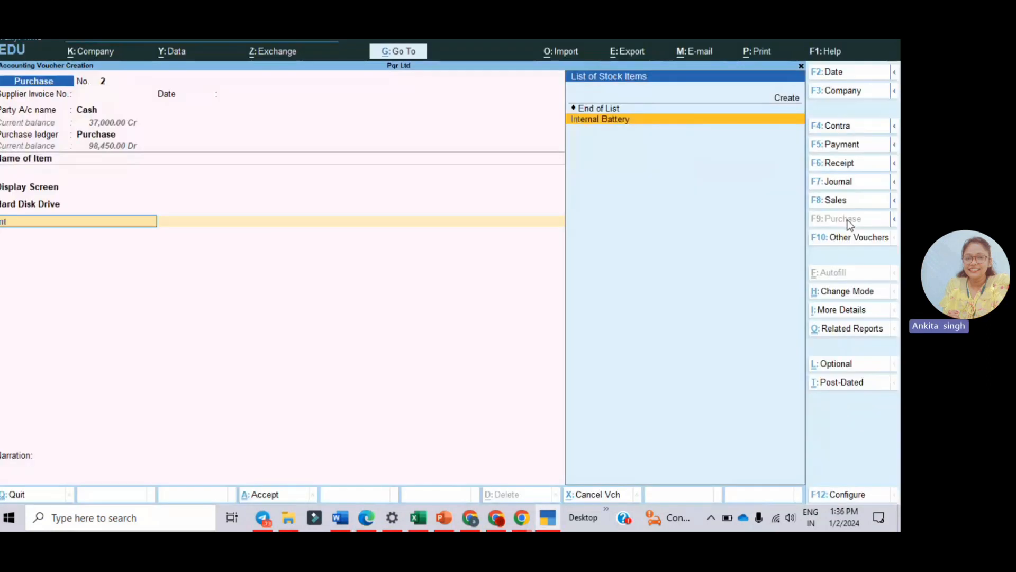
{"action": "type", "text": "Inte"}
{"action": "key", "text": "Return"}
{"action": "key", "text": "Return"}
{"action": "key", "text": "Return"}
{"action": "key", "text": "Return"}
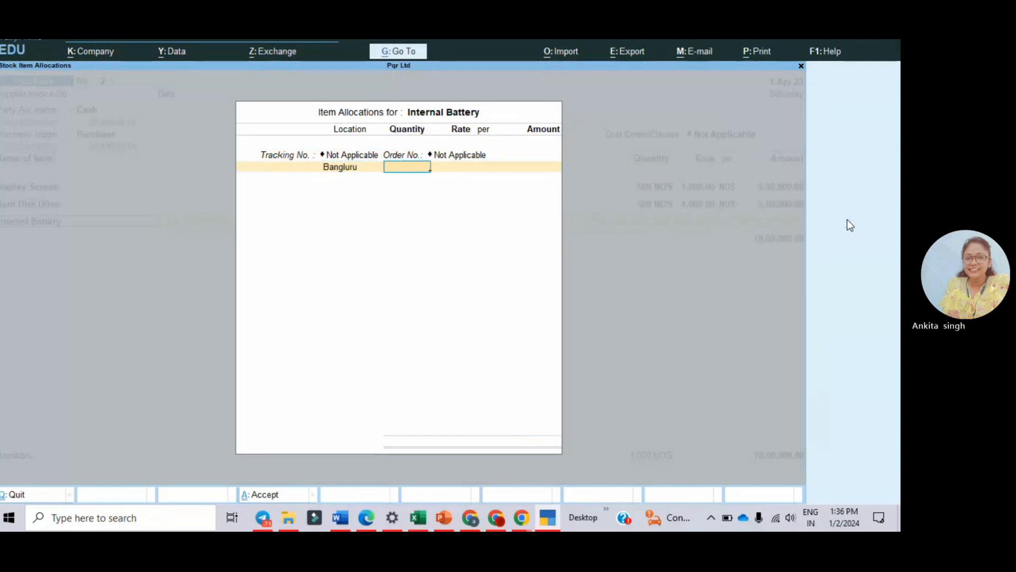
{"action": "type", "text": "100"}
{"action": "key", "text": "BackSpace"}
{"action": "key", "text": "BackSpace"}
{"action": "key", "text": "BackSpace"}
{"action": "type", "text": "500"}
{"action": "key", "text": "Return"}
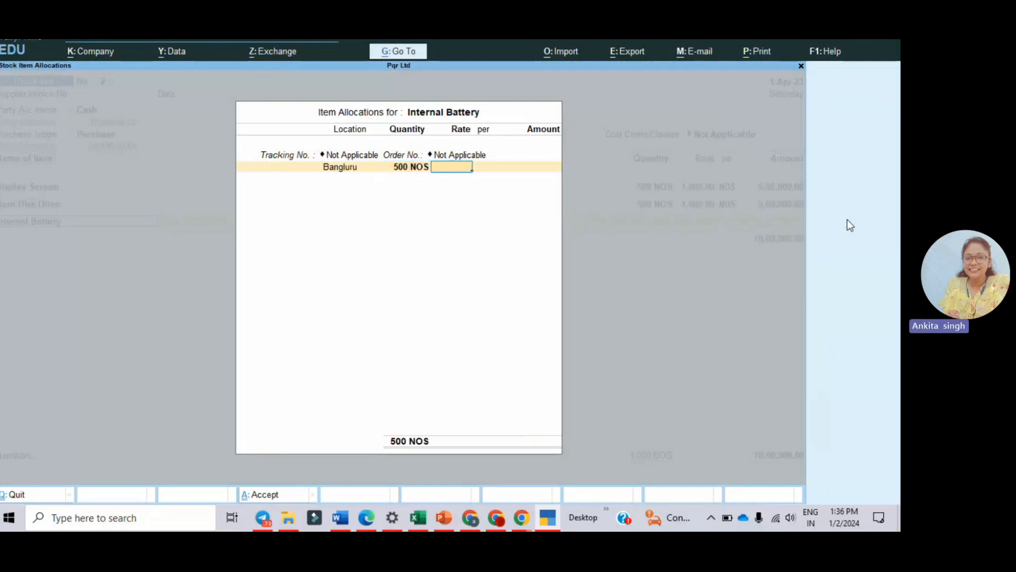
- Look up the Internal Battery rate in the PDF and complete its allocation in TallyPrime with a rate of 2,000
{"action": "key", "text": "alt+Tab"}
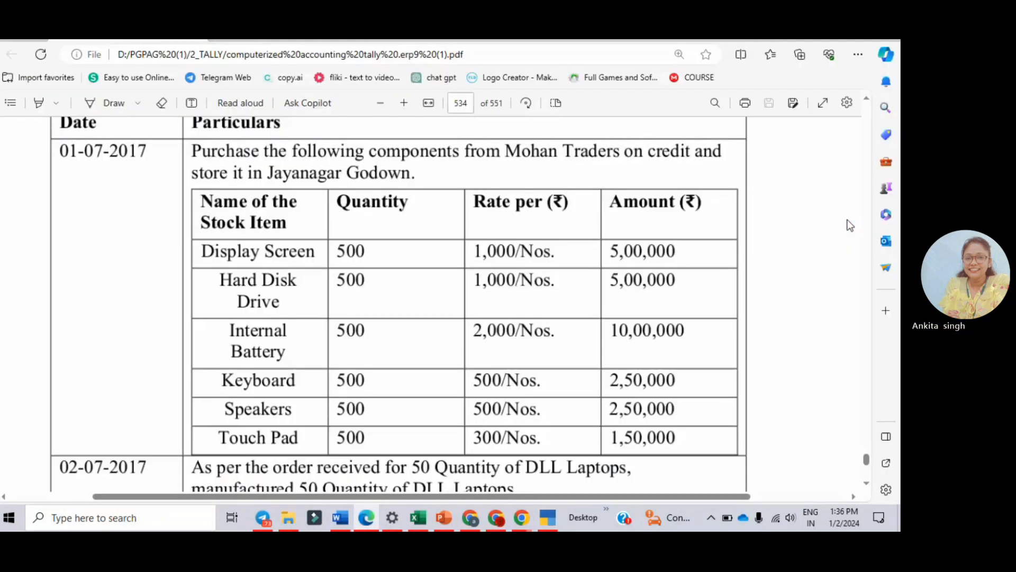
{"action": "key", "text": "super+Tab"}
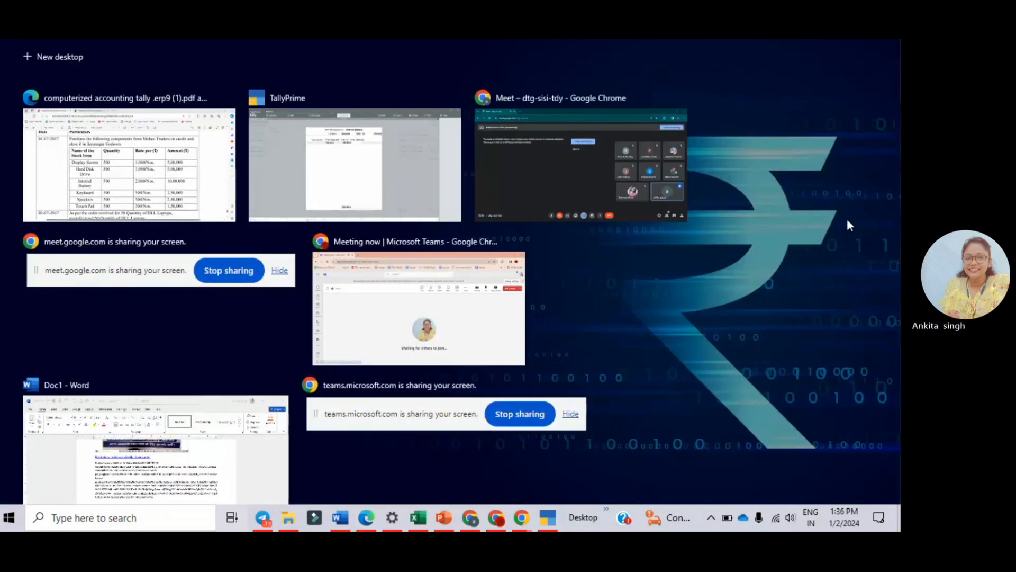
{"action": "left_click", "coordinate": [202, 160]}
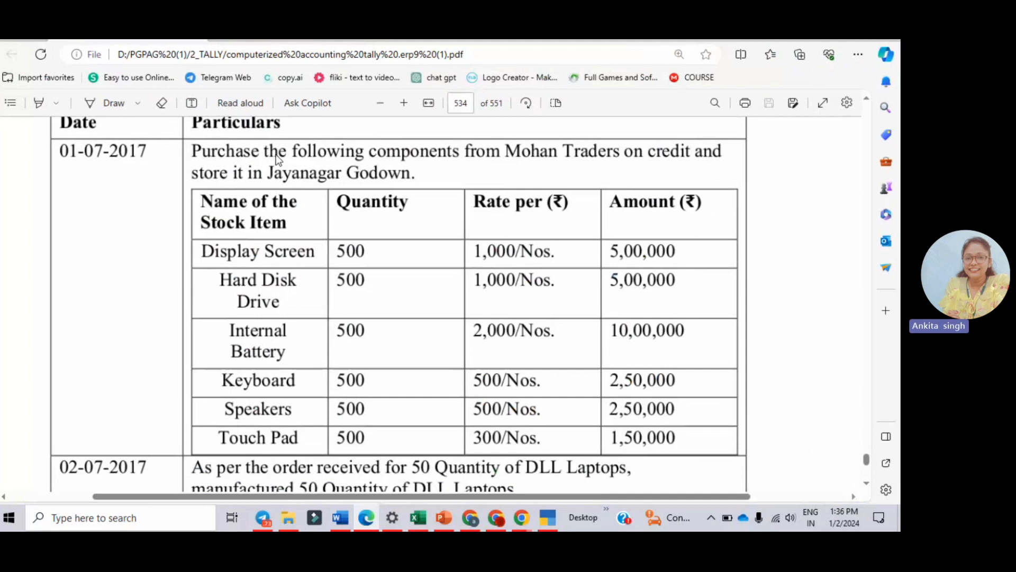
{"action": "key", "text": "alt+Tab"}
{"action": "type", "text": "2000"}
{"action": "key", "text": "Return"}
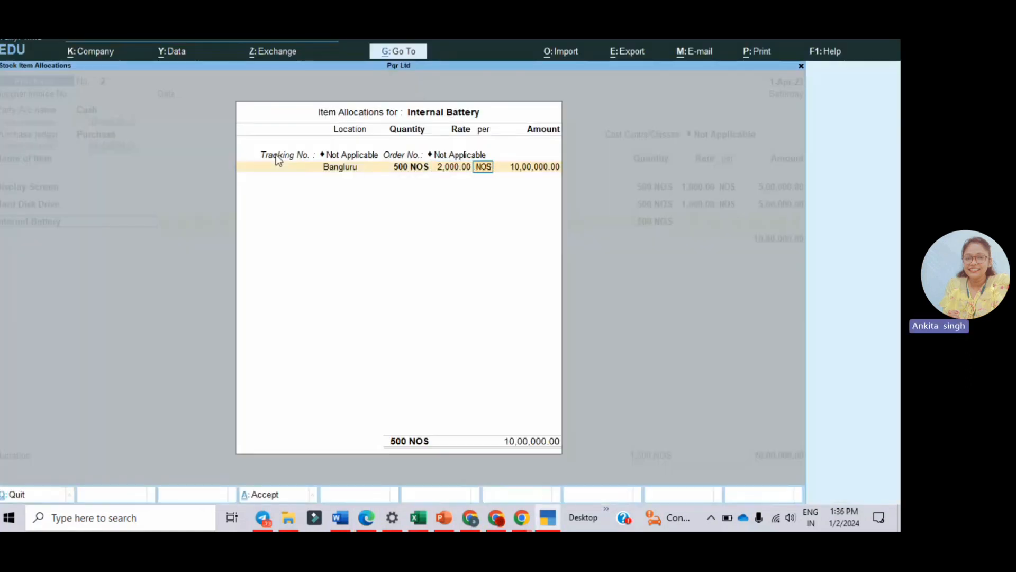
{"action": "key", "text": "Return"}
{"action": "key", "text": "Return"}
{"action": "key", "text": "Return"}
{"action": "key", "text": "Return"}
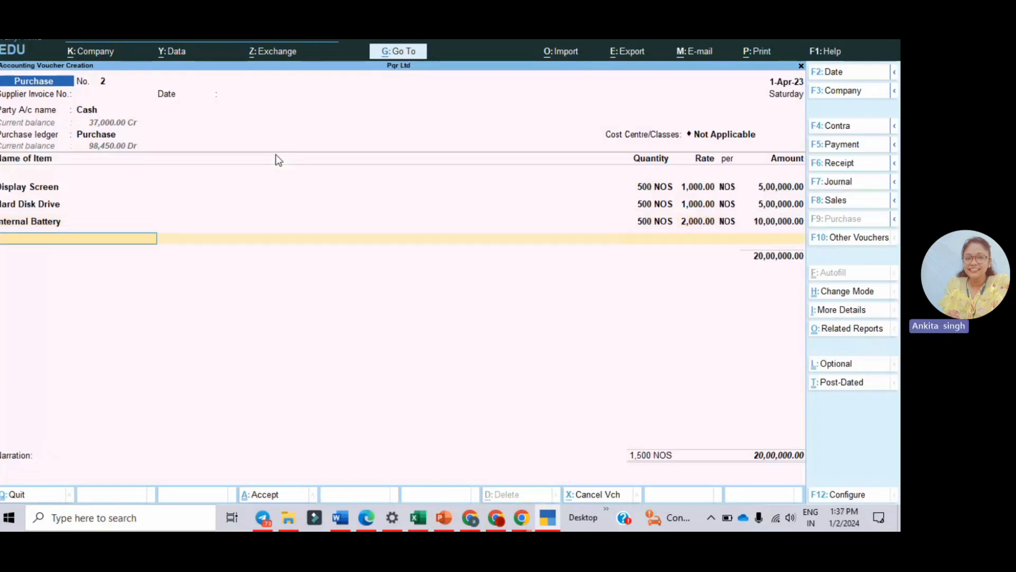
- Check the remaining components in the PDF, then add Keyboard to the purchase with Bangluru as its location
{"action": "key", "text": "alt+Tab"}
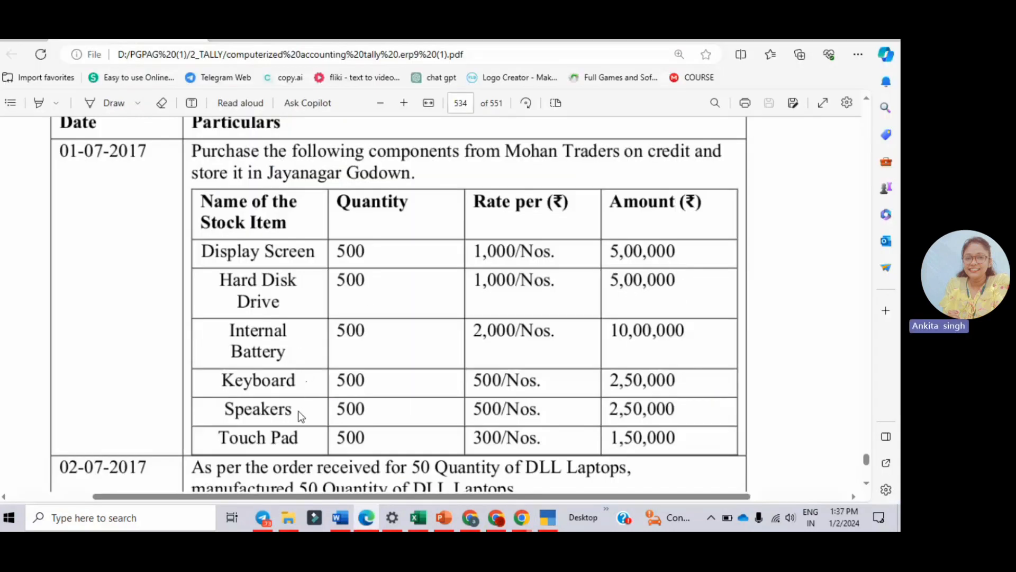
{"action": "key", "text": "alt+Tab"}
{"action": "type", "text": "key"}
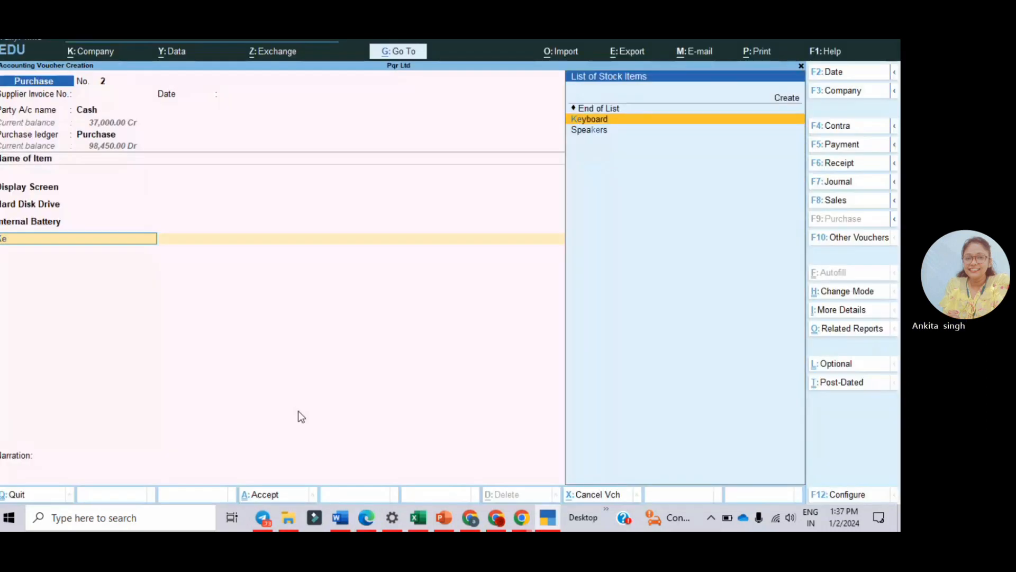
{"action": "key", "text": "Return"}
{"action": "key", "text": "Return"}
{"action": "key", "text": "Return"}
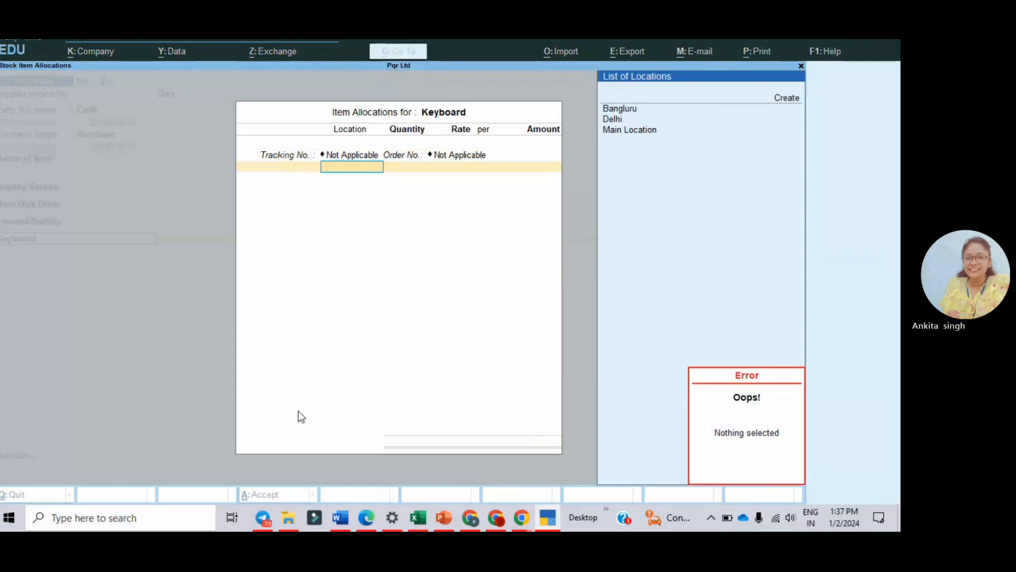
{"action": "key", "text": "Down"}
{"action": "key", "text": "Down"}
{"action": "key", "text": "Up"}
{"action": "key", "text": "Return"}
- Complete the Keyboard allocation with quantity 500 NOS at a rate of 500
{"action": "type", "text": "500"}
{"action": "key", "text": "Return"}
{"action": "type", "text": "500"}
{"action": "key", "text": "Return"}
{"action": "key", "text": "Return"}
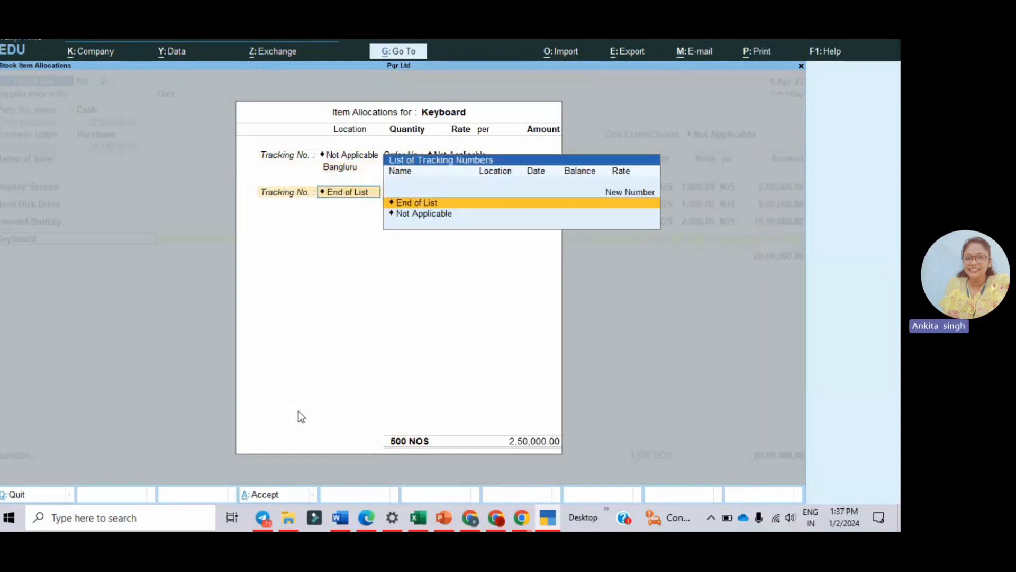
{"action": "key", "text": "Return"}
- Add Speakers as the fifth purchase item, with tracking and order numbers Not Applicable and location Bangluru
{"action": "type", "text": "sp"}
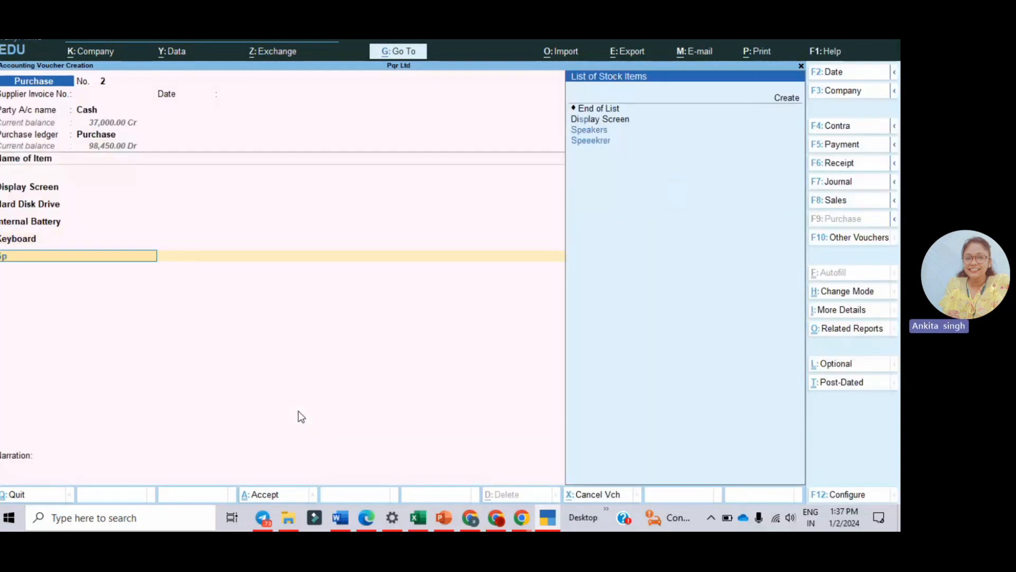
{"action": "key", "text": "Down"}
{"action": "key", "text": "Down"}
{"action": "key", "text": "Up"}
{"action": "key", "text": "Return"}
{"action": "key", "text": "Return"}
{"action": "key", "text": "Return"}
- Complete the Speakers allocation with quantity 500 NOS at a rate of 500
{"action": "type", "text": "500"}
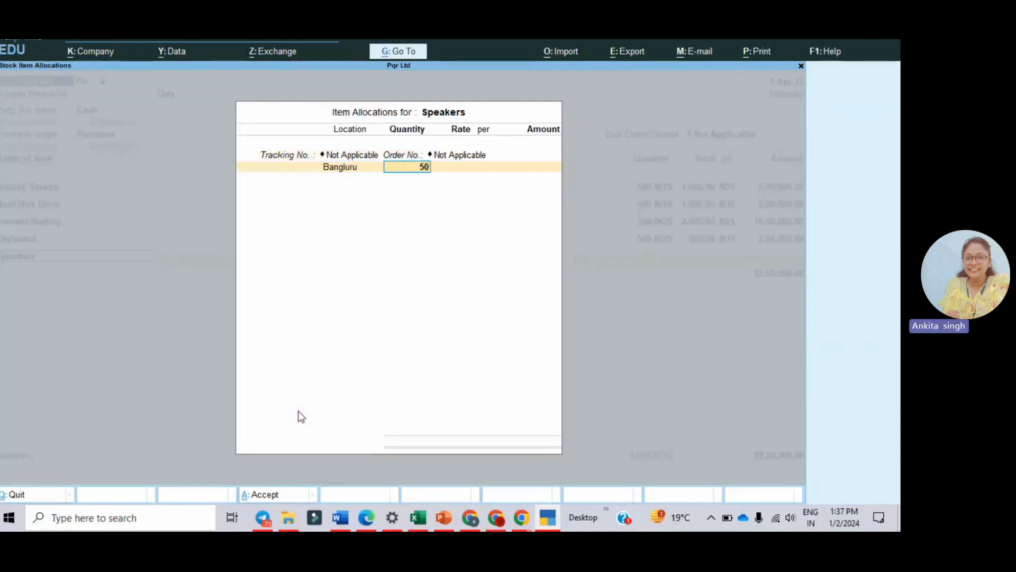
{"action": "key", "text": "Return"}
{"action": "type", "text": "5,000"}
{"action": "key", "text": "Return"}
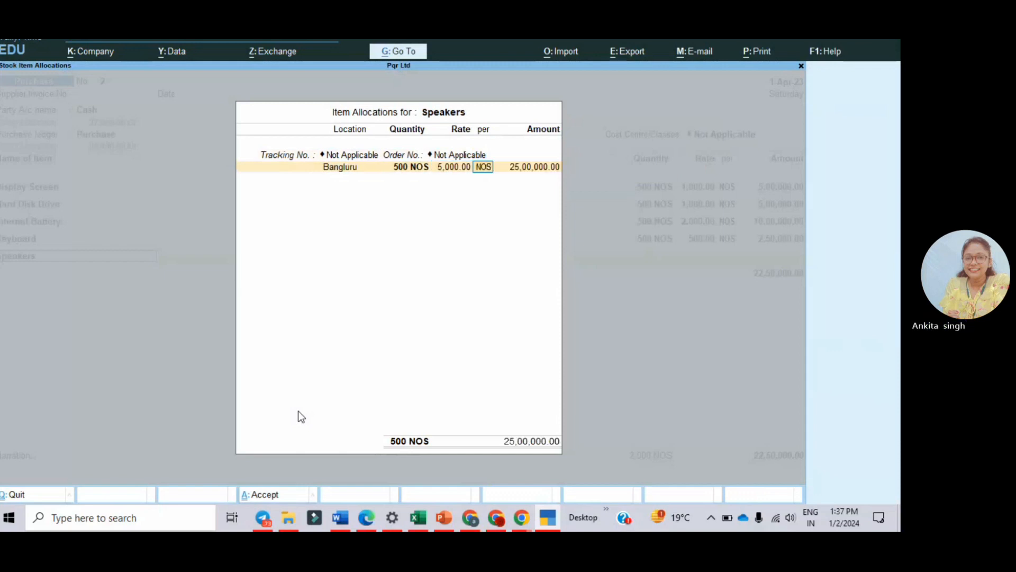
{"action": "key", "text": "BackSpace"}
{"action": "type", "text": "500"}
{"action": "key", "text": "Return"}
{"action": "key", "text": "Return"}
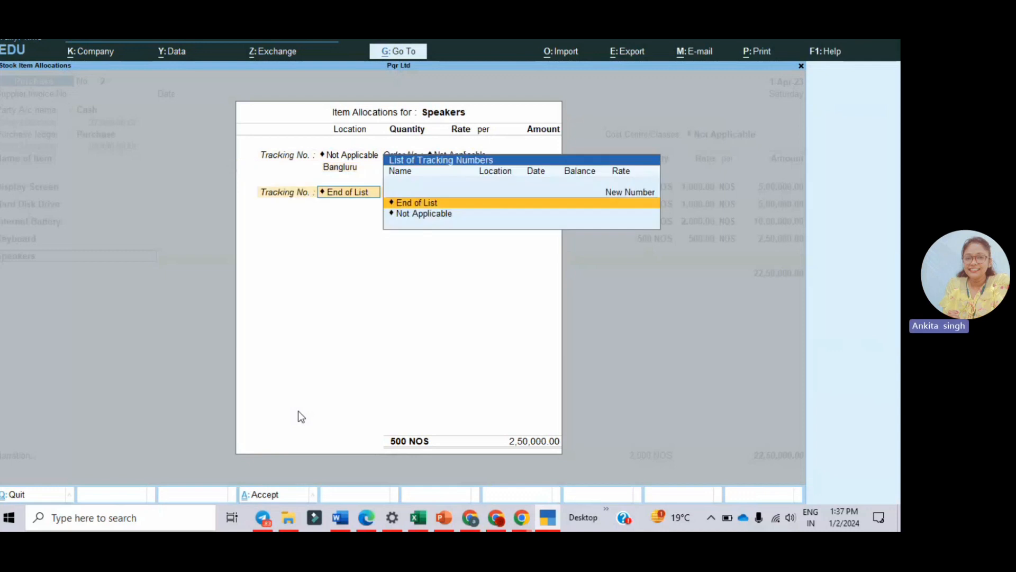
{"action": "key", "text": "Return"}
{"action": "key", "text": "Return"}
- Add Touchpad as the last purchase item, with tracking and order numbers Not Applicable and location Bangluru
{"action": "type", "text": "tou"}
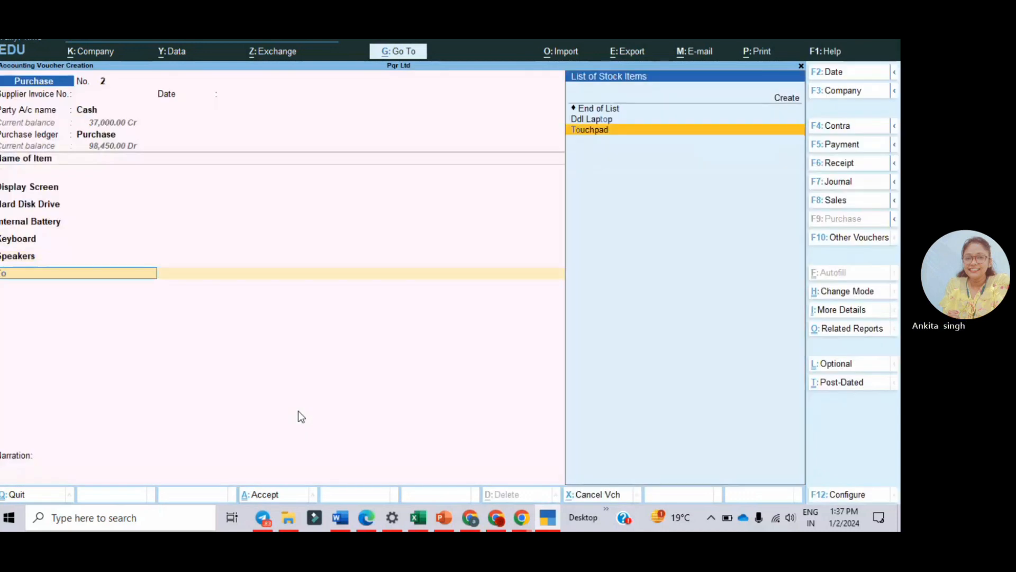
{"action": "key", "text": "Return"}
{"action": "key", "text": "Return"}
{"action": "key", "text": "Return"}
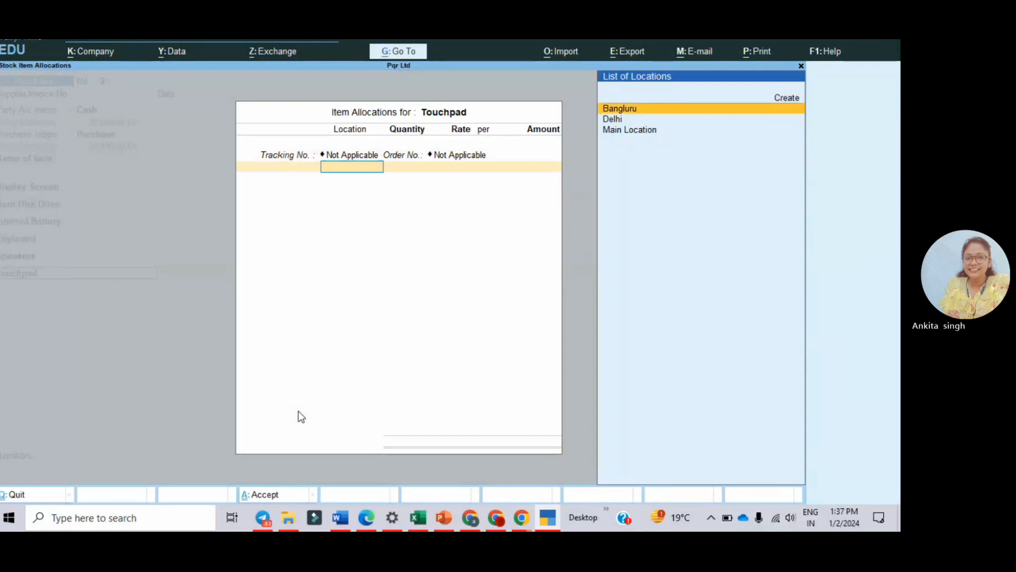
{"action": "key", "text": "Return"}
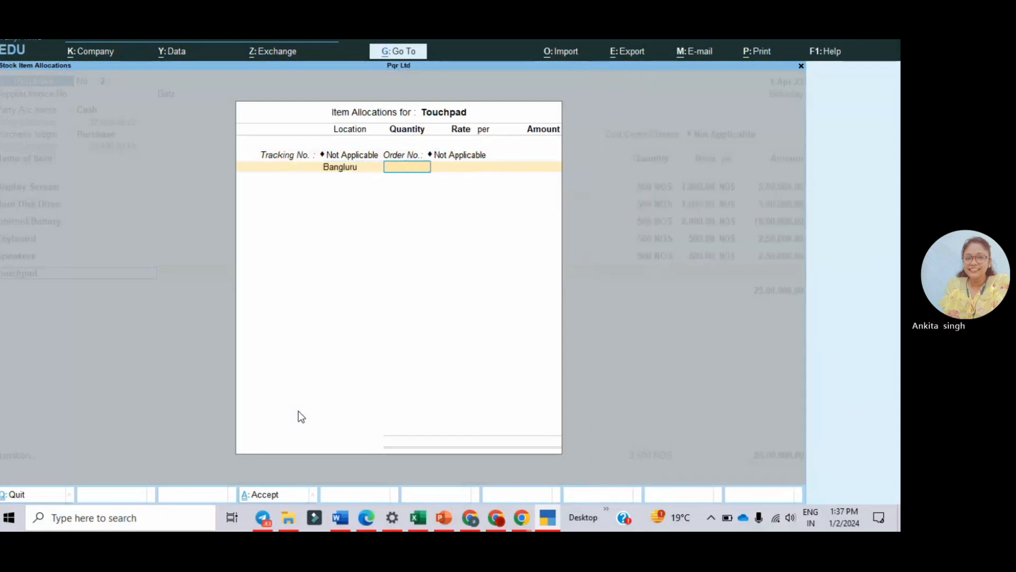
- Set the Touchpad quantity to 500 NOS at a rate of 300 and save the purchase voucher
{"action": "type", "text": "500"}
{"action": "key", "text": "Return"}
{"action": "type", "text": "300"}
{"action": "key", "text": "Return"}
{"action": "key", "text": "Return"}
{"action": "key", "text": "Return"}
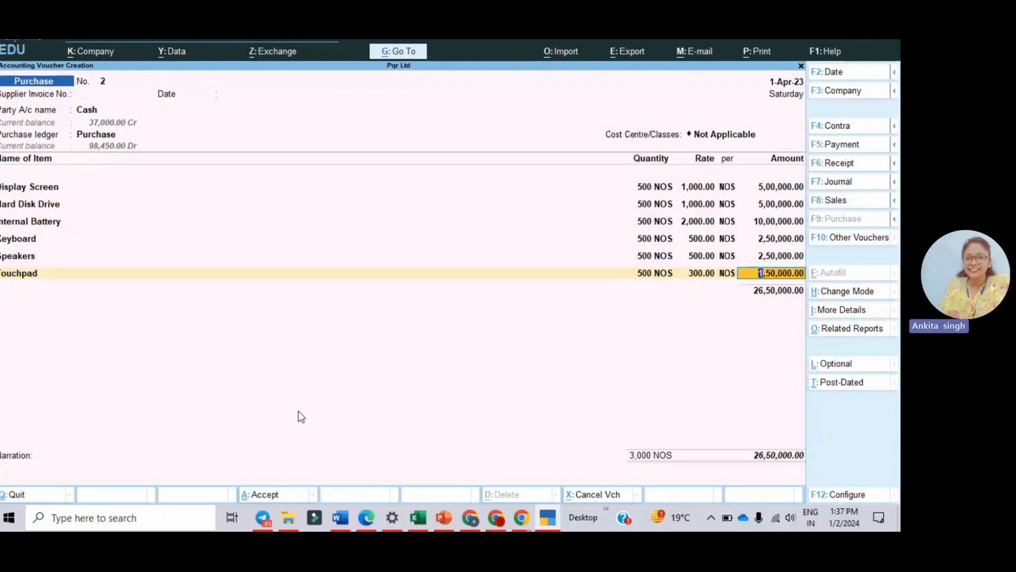
{"action": "key", "text": "ctrl"}
{"action": "key", "text": "ctrl+a"}
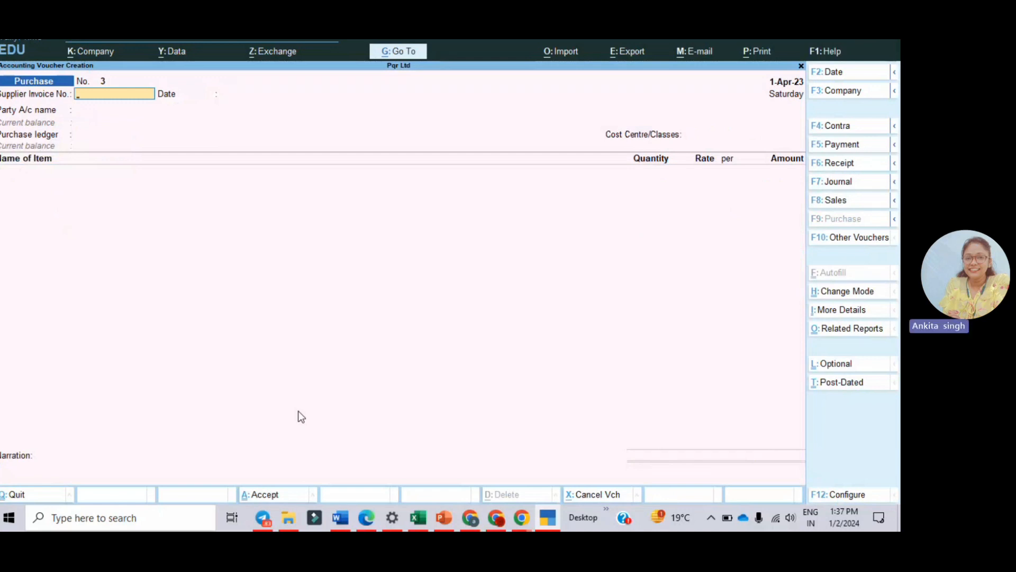
- Change the voucher type from Purchase to the Manufacturing Jonral inventory voucher
{"action": "left_click", "coordinate": [853, 240]}
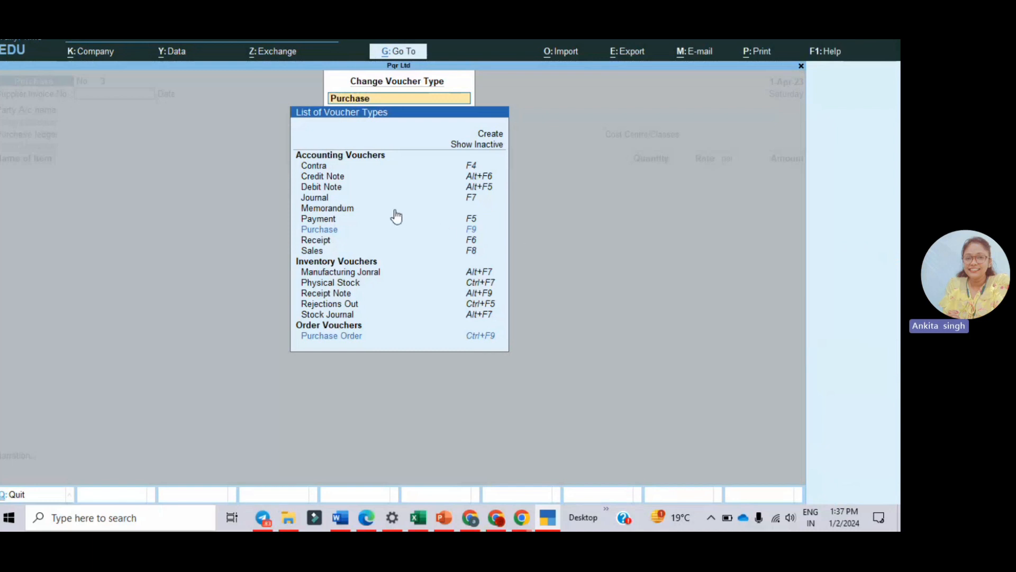
{"action": "key", "text": "Down"}
{"action": "key", "text": "Down"}
{"action": "key", "text": "Down"}
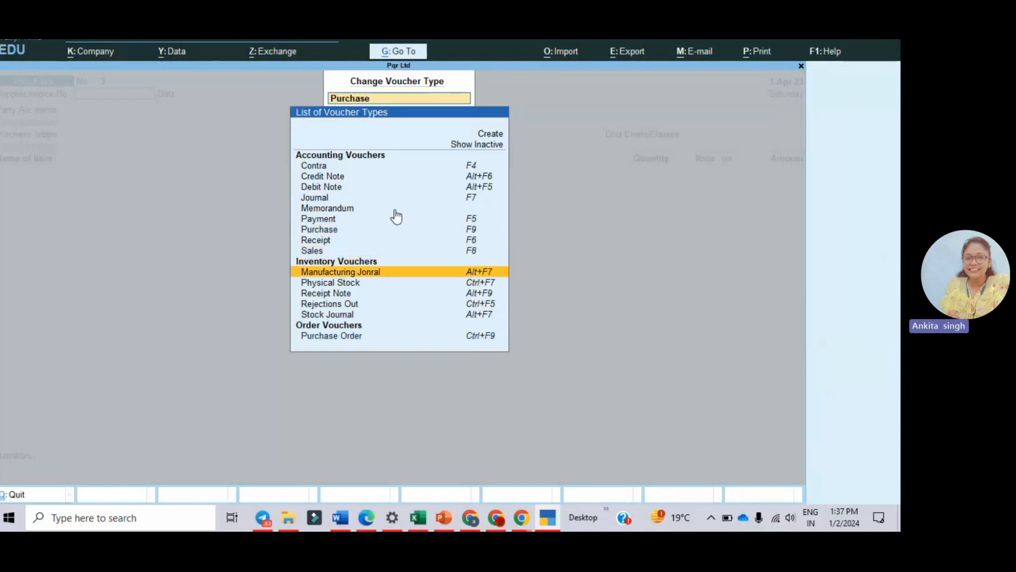
{"action": "key", "text": "Return"}
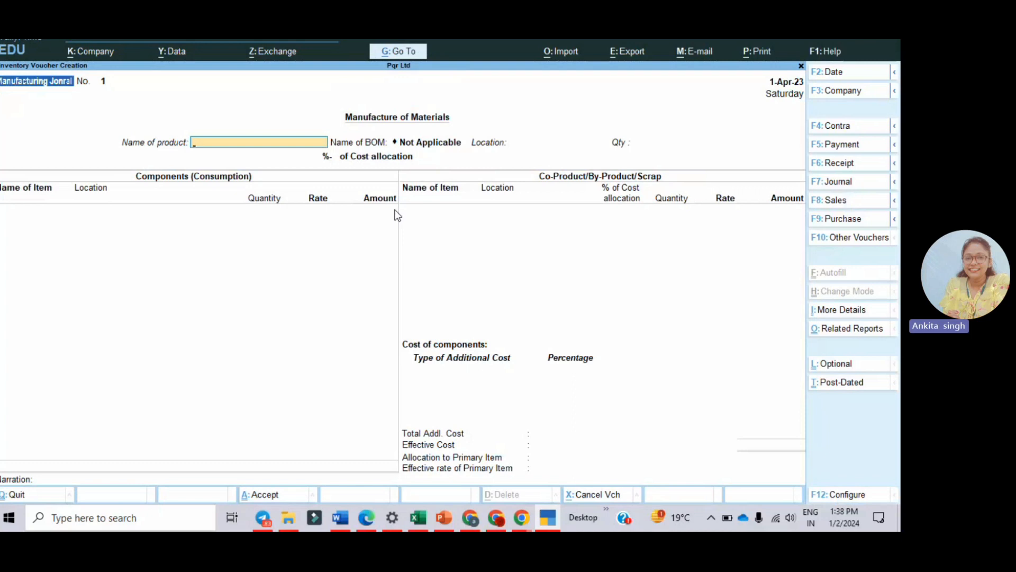
- Set the manufactured product to Ddl Laptop with BOM Ddl Black Pearl Shine, location Bangluru and quantity 50
{"action": "key", "text": "space"}
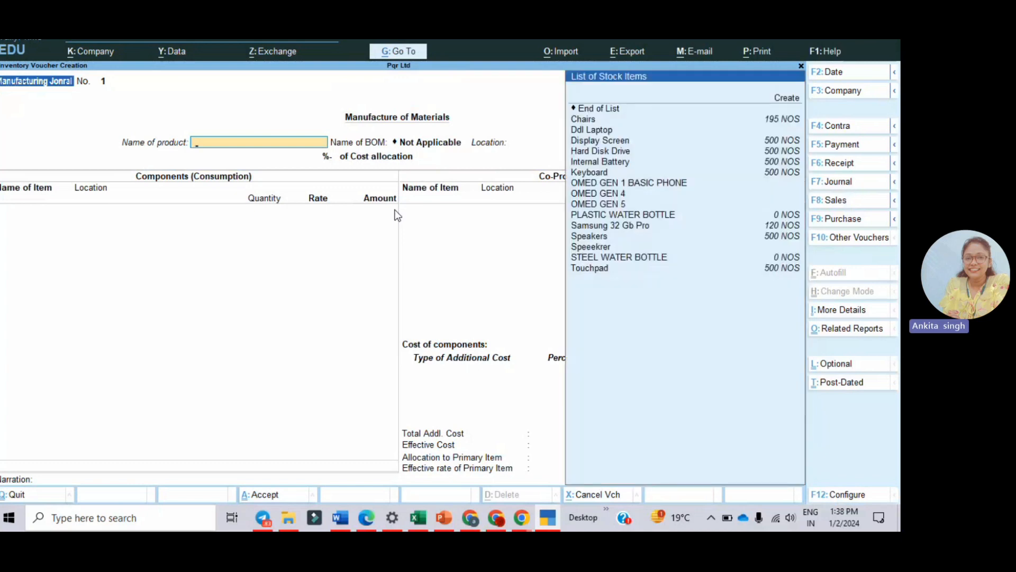
{"action": "key", "text": "Down"}
{"action": "key", "text": "Down"}
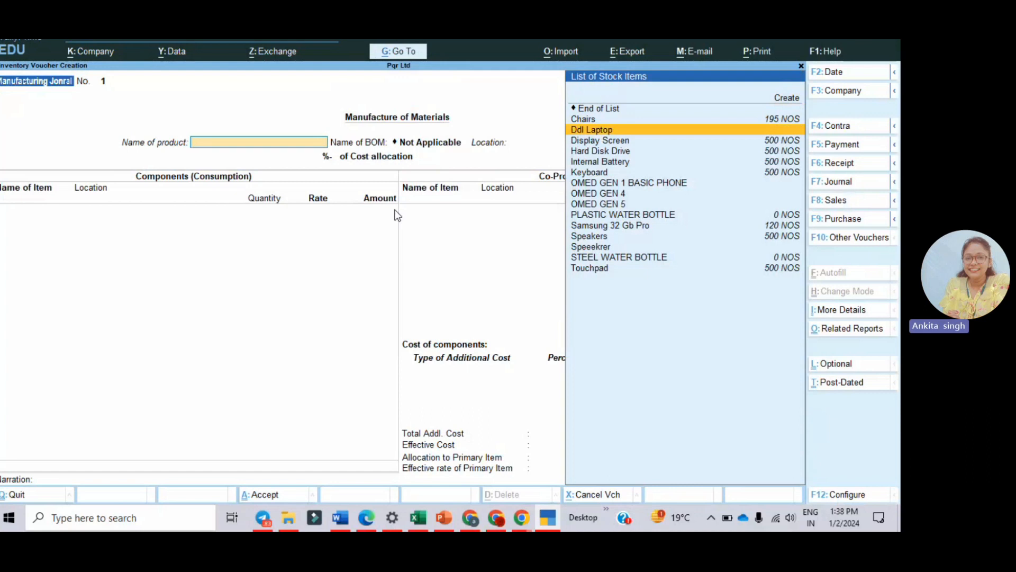
{"action": "key", "text": "Return"}
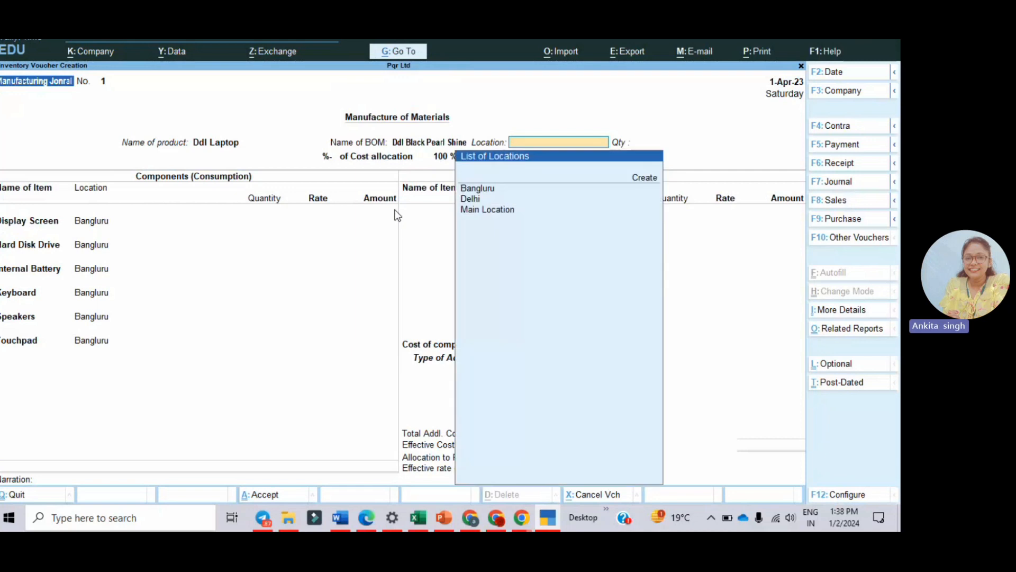
{"action": "key", "text": "Down"}
{"action": "key", "text": "Down"}
{"action": "key", "text": "Up"}
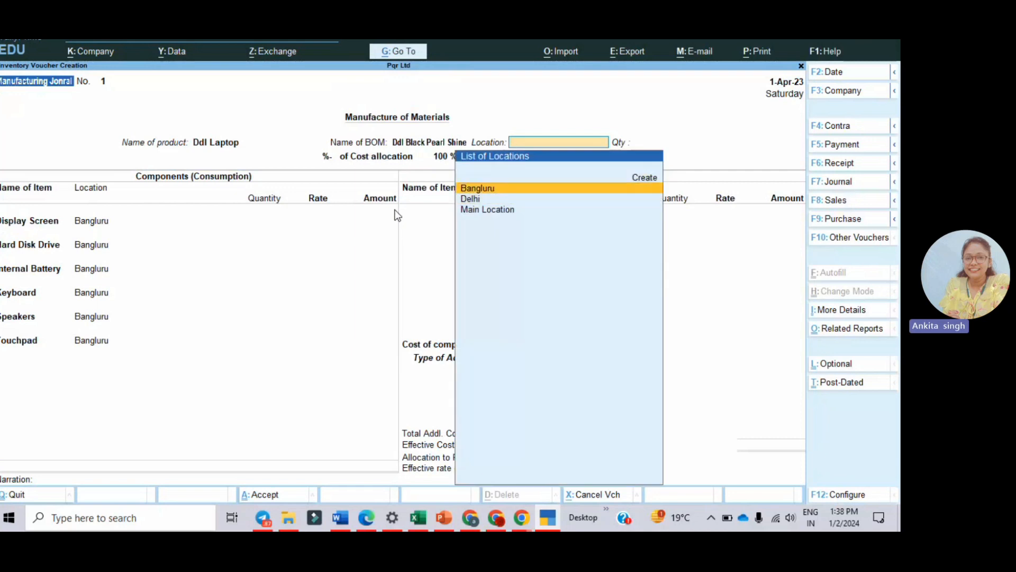
{"action": "key", "text": "Return"}
{"action": "type", "text": "50"}
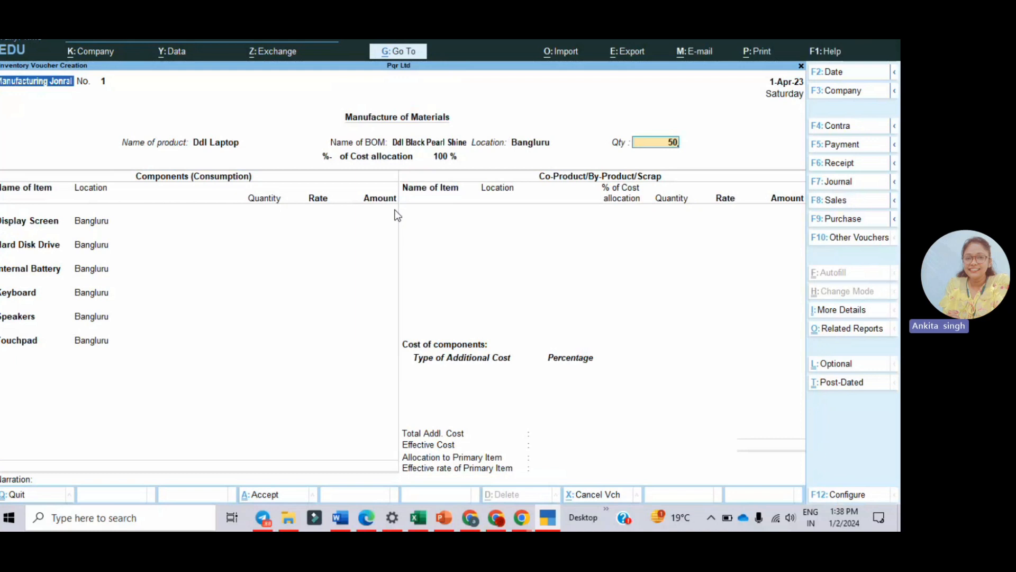
{"action": "key", "text": "Return"}
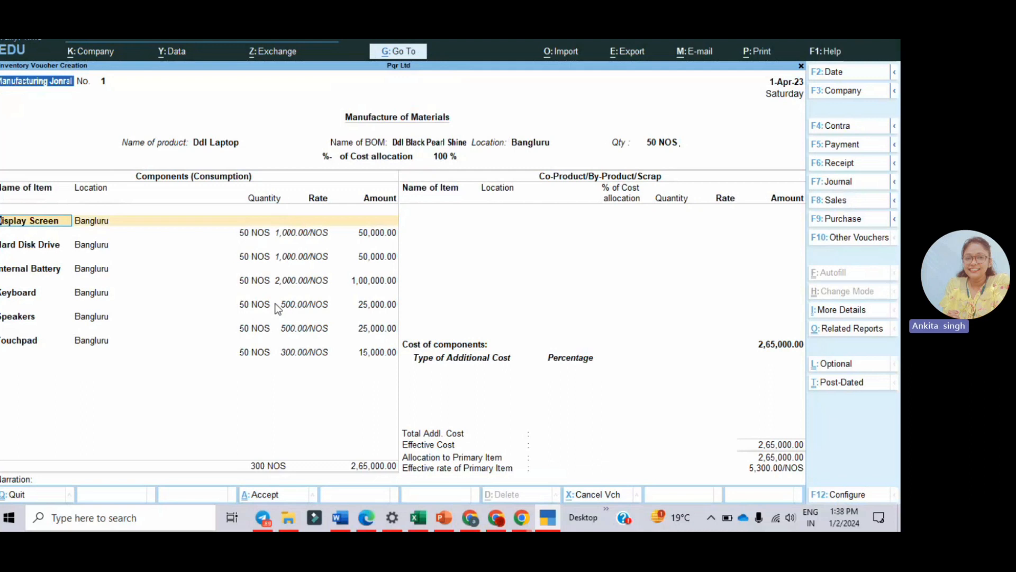
- Accept the prefilled consumption values for Display Screen and continue through the Hard Disk Drive line to its amount
{"action": "key", "text": "Return"}
{"action": "key", "text": "Return"}
{"action": "key", "text": "Return"}
{"action": "key", "text": "Return"}
{"action": "key", "text": "Return"}
{"action": "key", "text": "Return"}
{"action": "key", "text": "Return"}
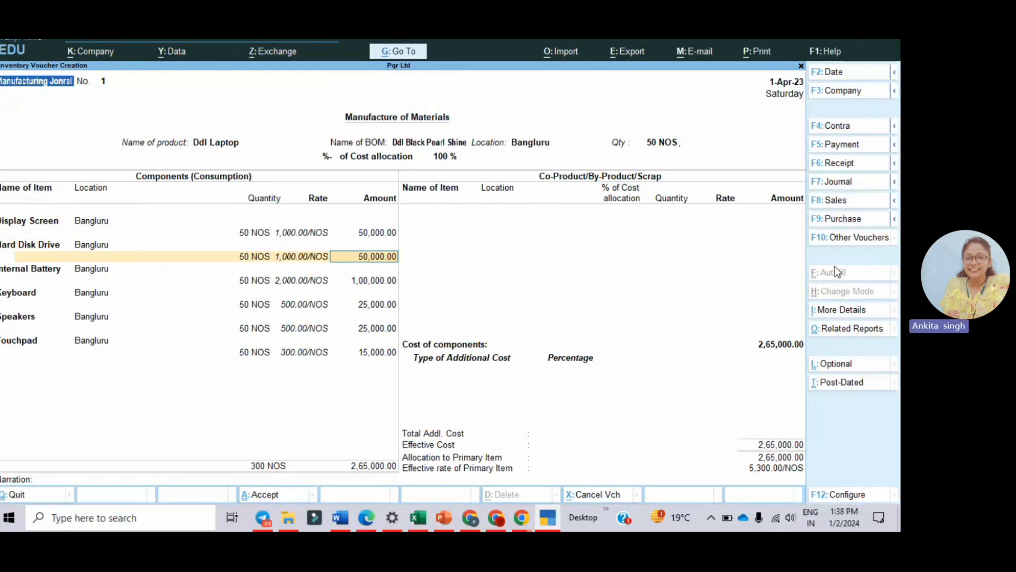
{"action": "left_click", "coordinate": [834, 239]}
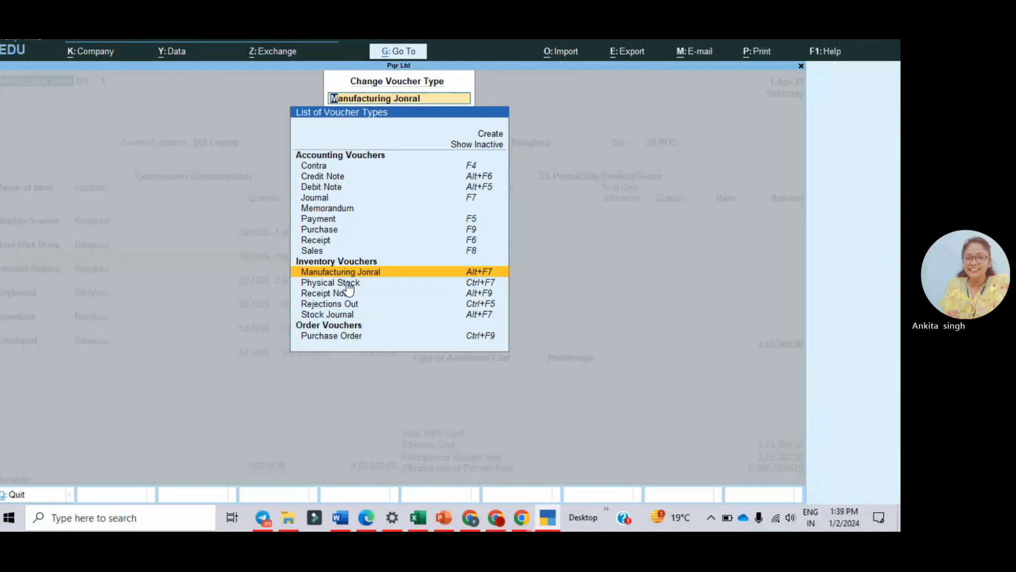
{"action": "key", "text": "BackSpace"}
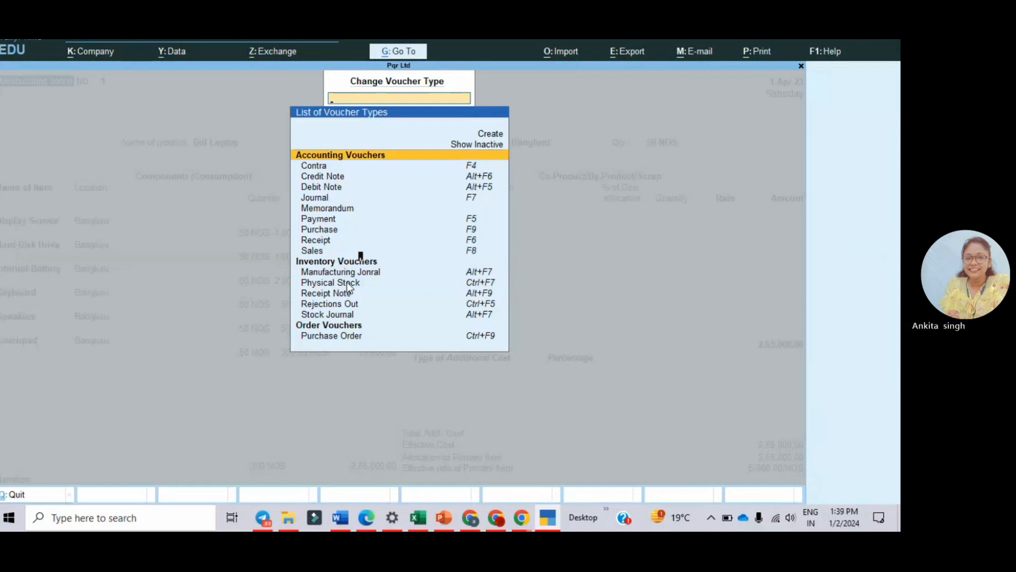
{"action": "key", "text": "Escape"}
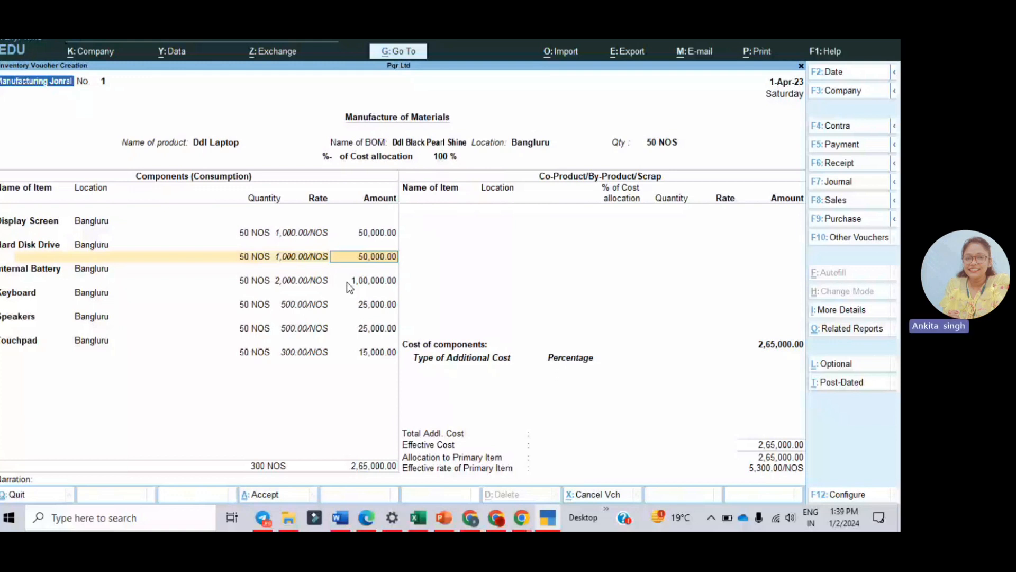
- Accept the remaining component lines and create a Labour ledger under Direct Expenses for the additional cost, consulting the PDF exercise
{"action": "key", "text": "Return"}
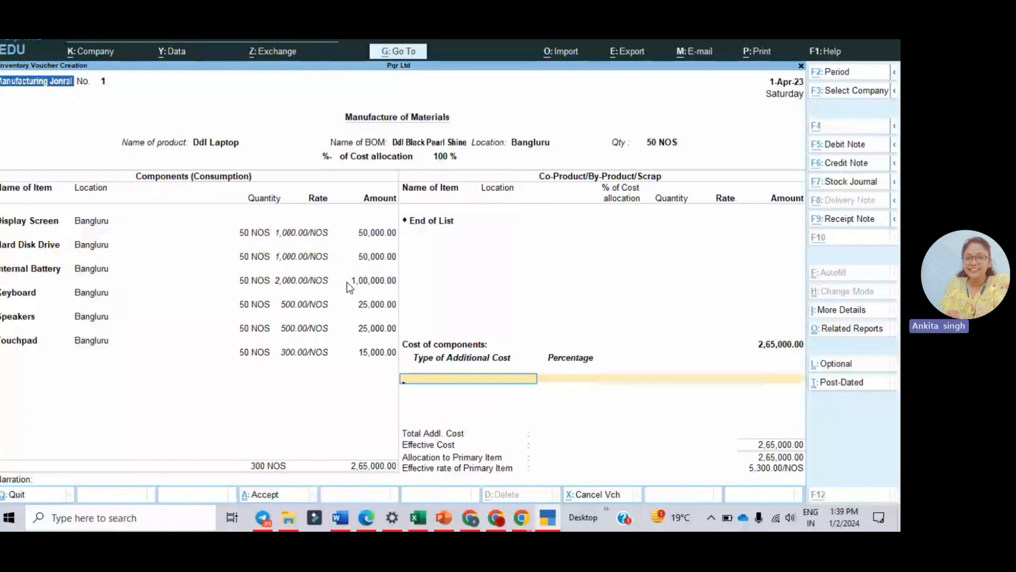
{"action": "key", "text": "alt+Tab"}
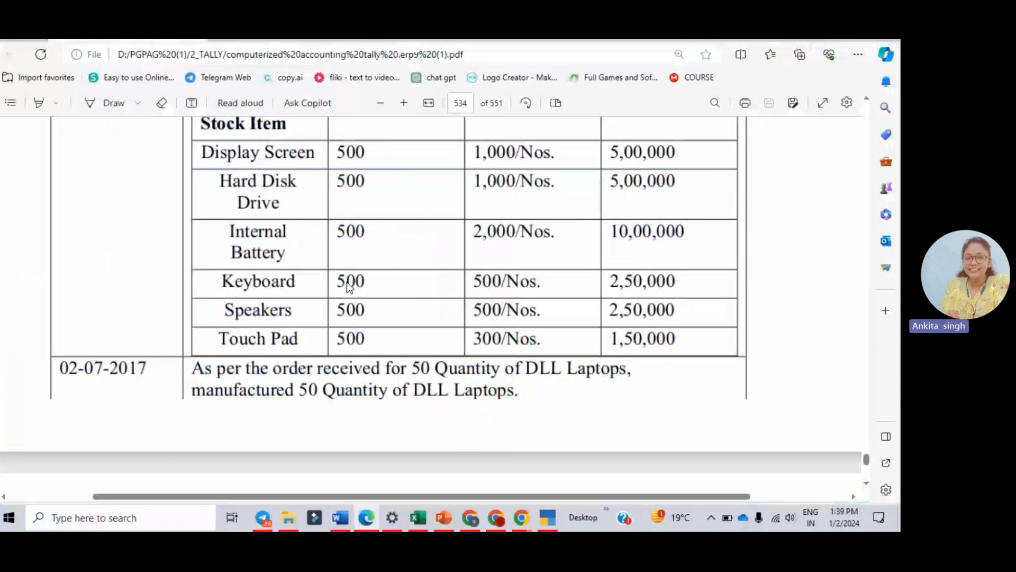
{"action": "key", "text": "alt+Tab"}
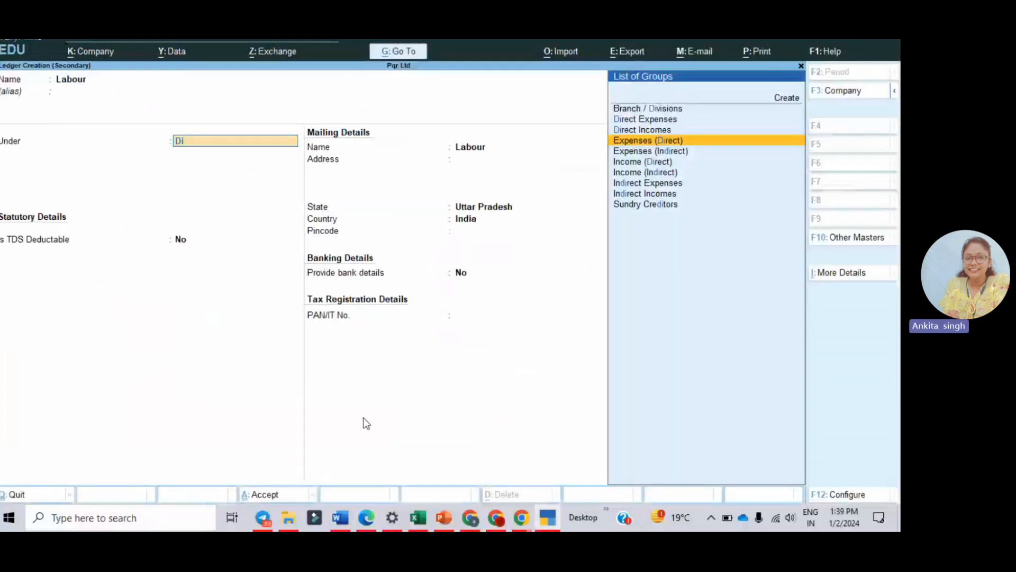
{"action": "key", "text": "ctrl+a"}
{"action": "key", "text": "Return"}
- Check the labour charge in the PDF exercise and set the Labour additional cost to 2,000
{"action": "type", "text": "1000"}
{"action": "key", "text": "alt+Tab"}
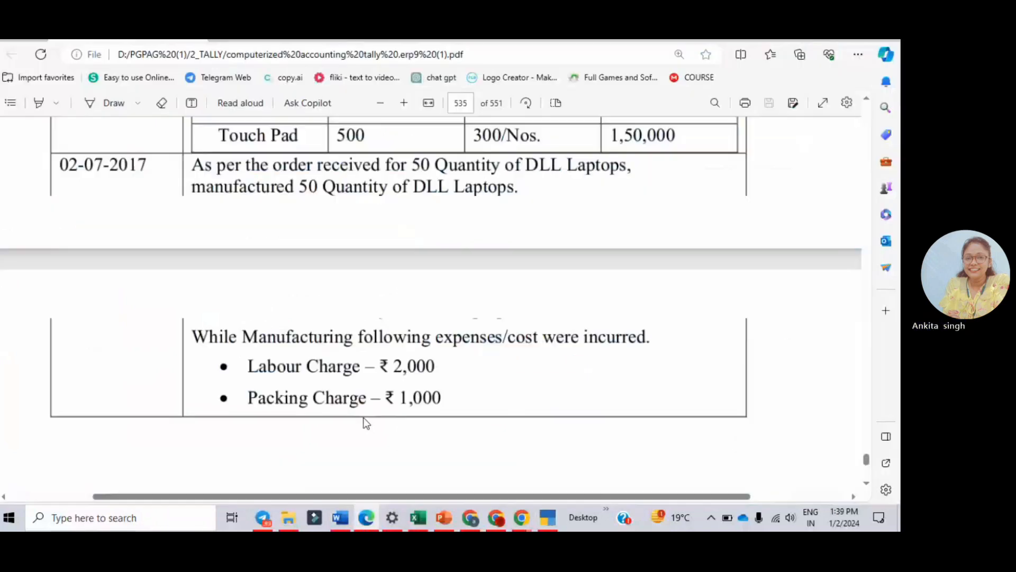
{"action": "key", "text": "alt+Tab"}
{"action": "type", "text": "2"}
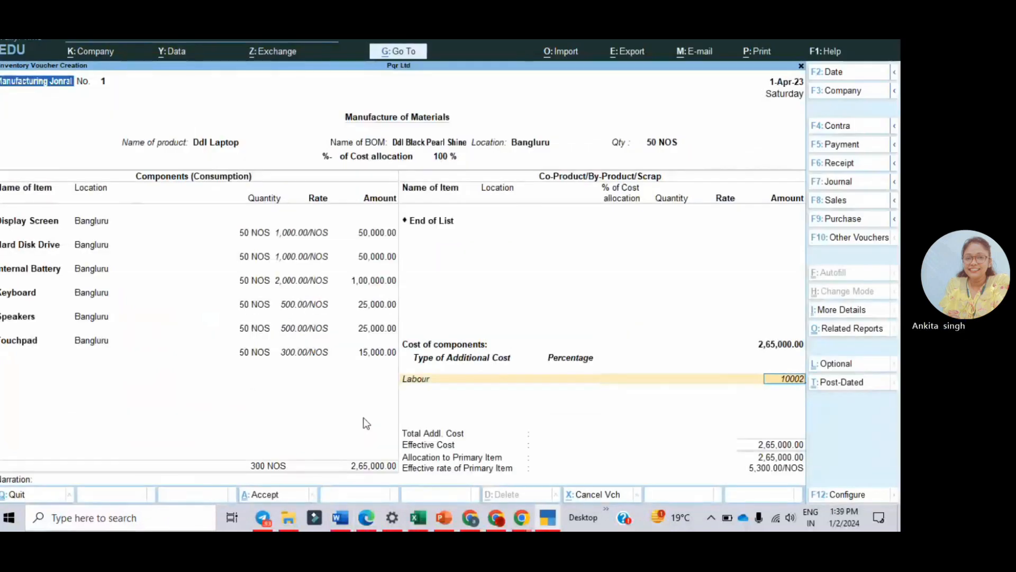
{"action": "key", "text": "BackSpace"}
{"action": "key", "text": "BackSpace"}
{"action": "key", "text": "BackSpace"}
{"action": "key", "text": "BackSpace"}
{"action": "key", "text": "BackSpace"}
{"action": "type", "text": "2000"}
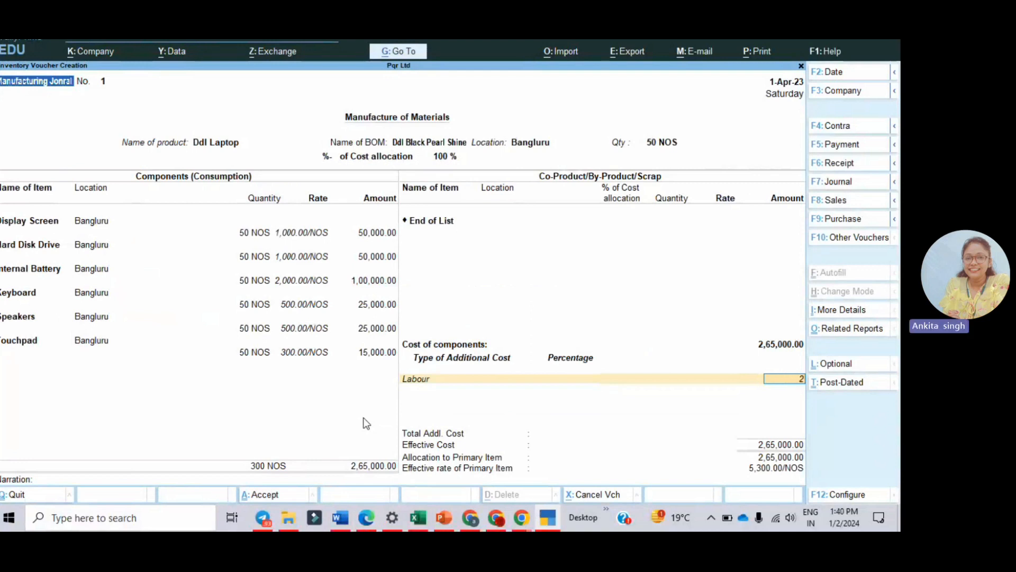
{"action": "key", "text": "Return"}
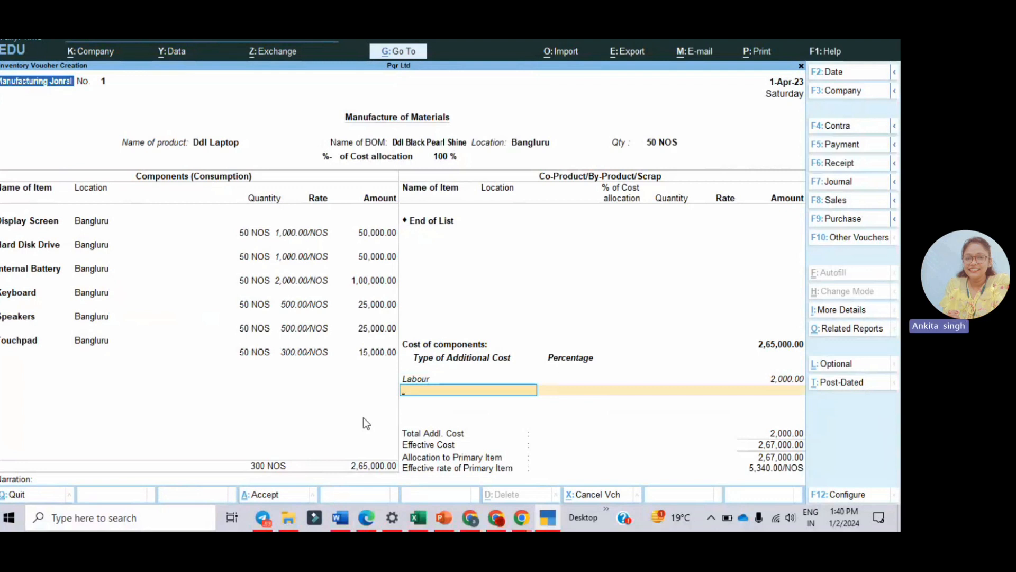
- Create a Packing Overhead ledger under Direct Expenses and set its additional cost to 1,000
{"action": "key", "text": "alt+c"}
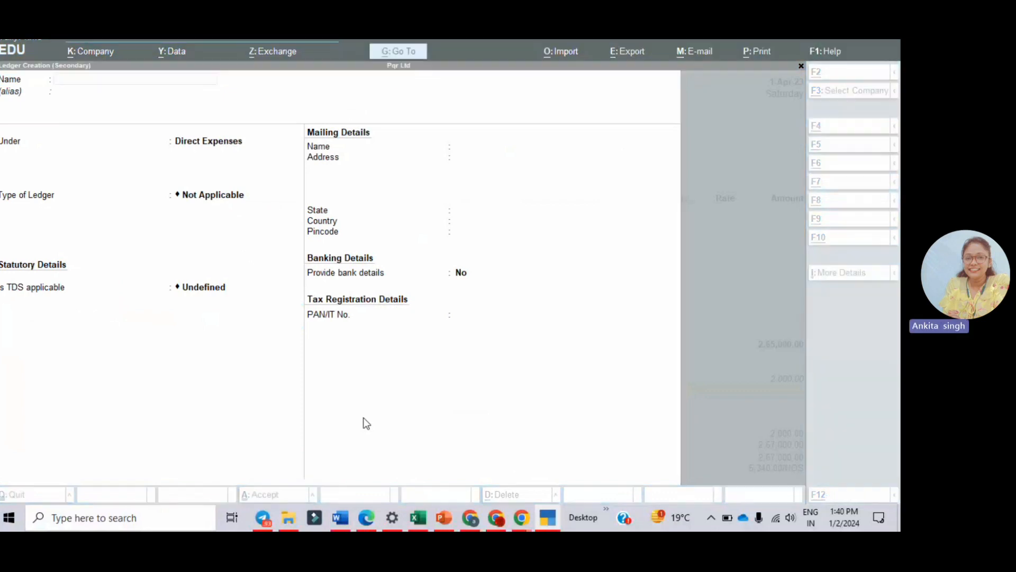
{"action": "key", "text": "alt+Tab"}
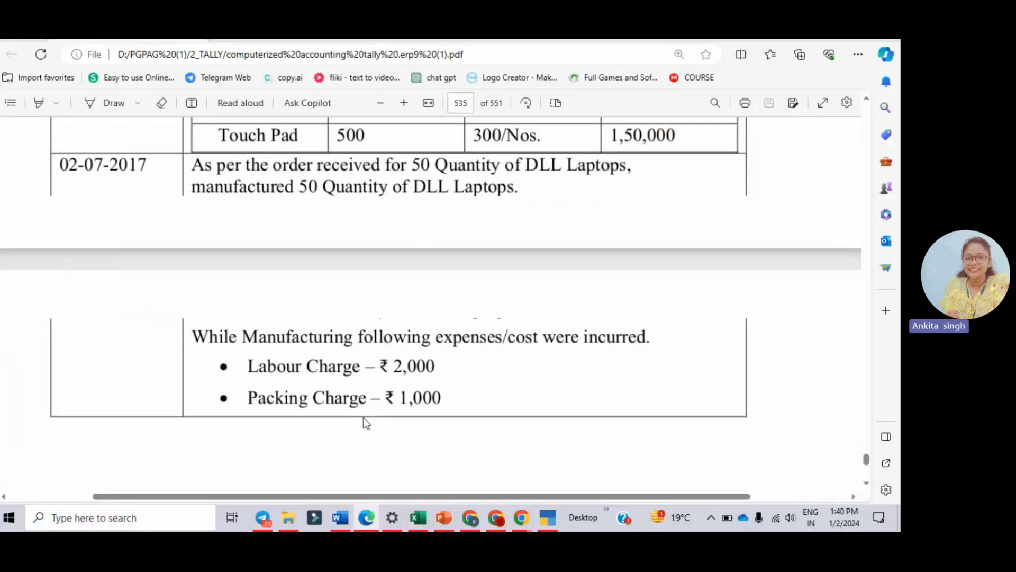
{"action": "key", "text": "alt+Tab"}
{"action": "type", "text": "Pac"}
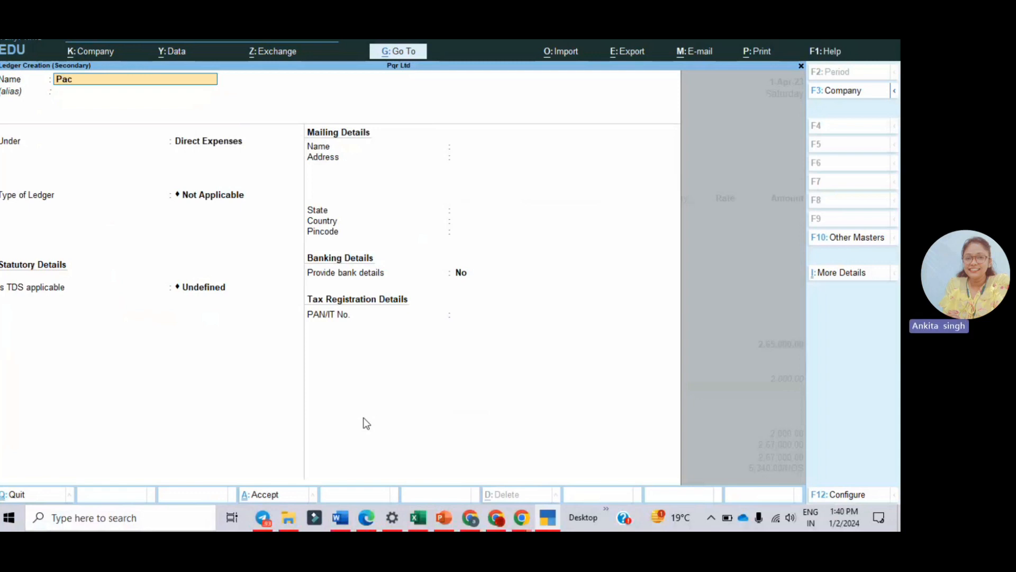
{"action": "type", "text": "king Overhead"}
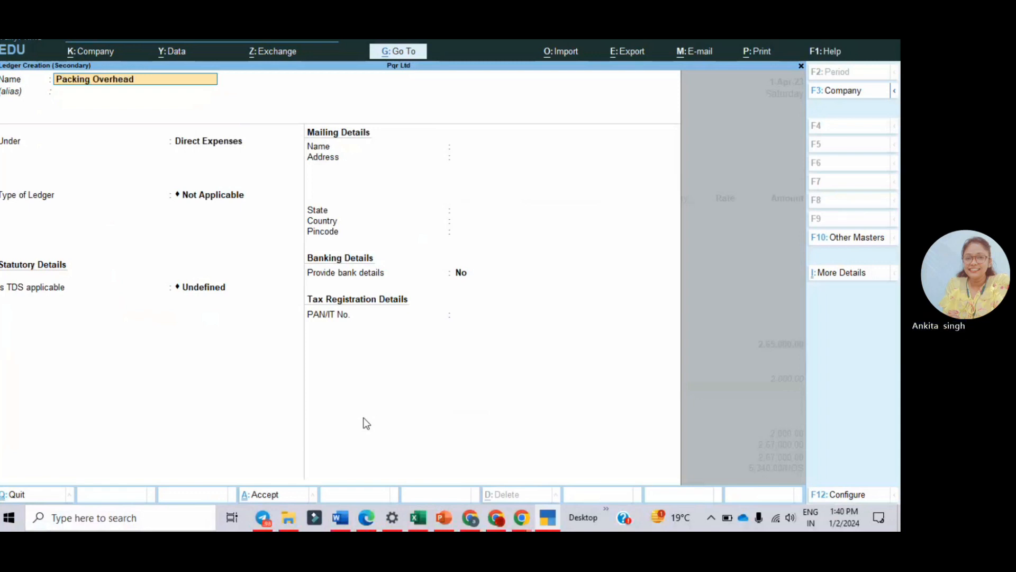
{"action": "key", "text": "Return"}
{"action": "key", "text": "Return"}
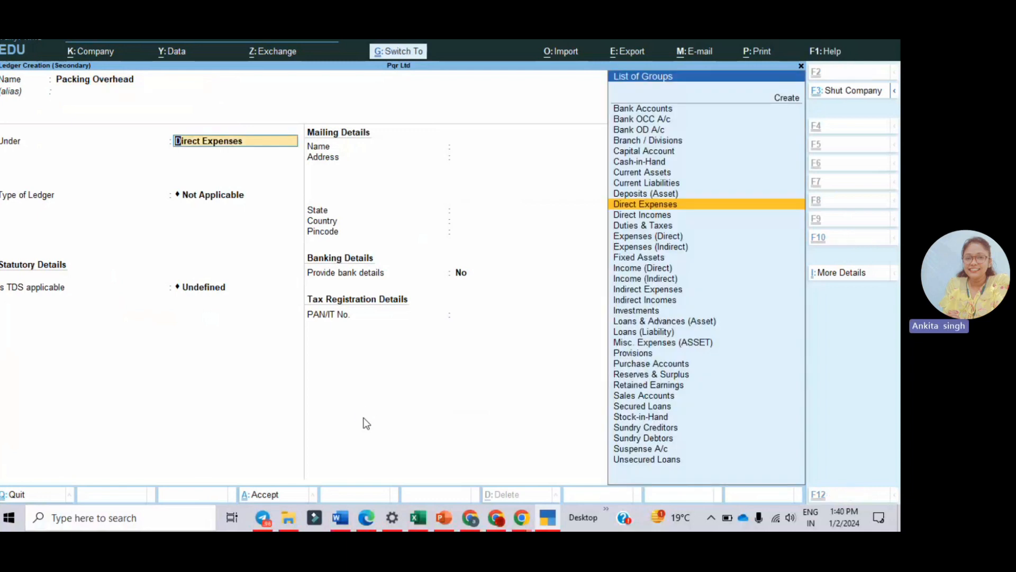
{"action": "key", "text": "ctrl+a"}
{"action": "key", "text": "Return"}
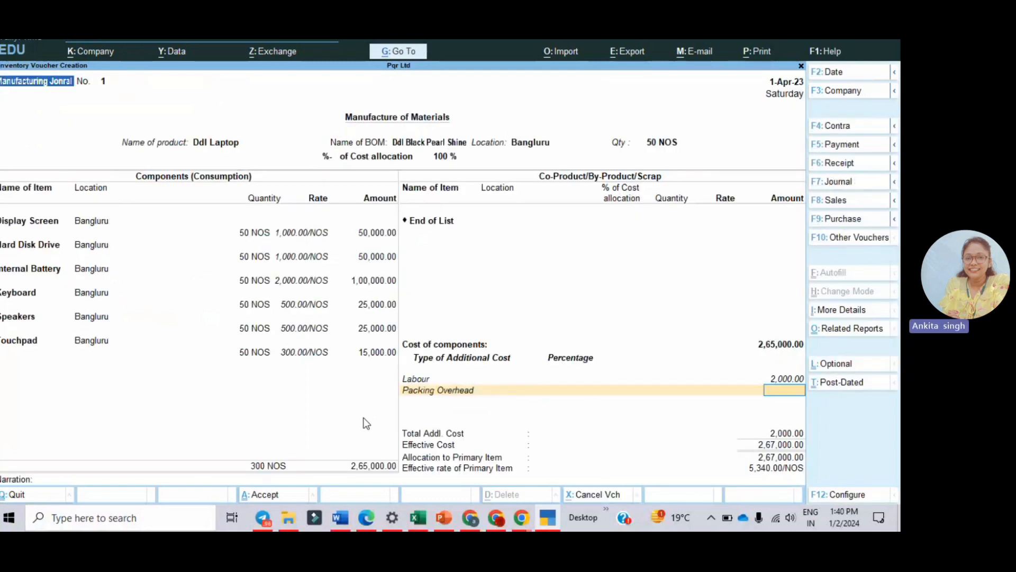
{"action": "type", "text": "1000"}
{"action": "key", "text": "Return"}
- Add Freight Charges as a third additional cost at 5 percent
{"action": "key", "text": "Down"}
{"action": "key", "text": "Down"}
{"action": "key", "text": "Down"}
{"action": "key", "text": "Down"}
{"action": "key", "text": "Down"}
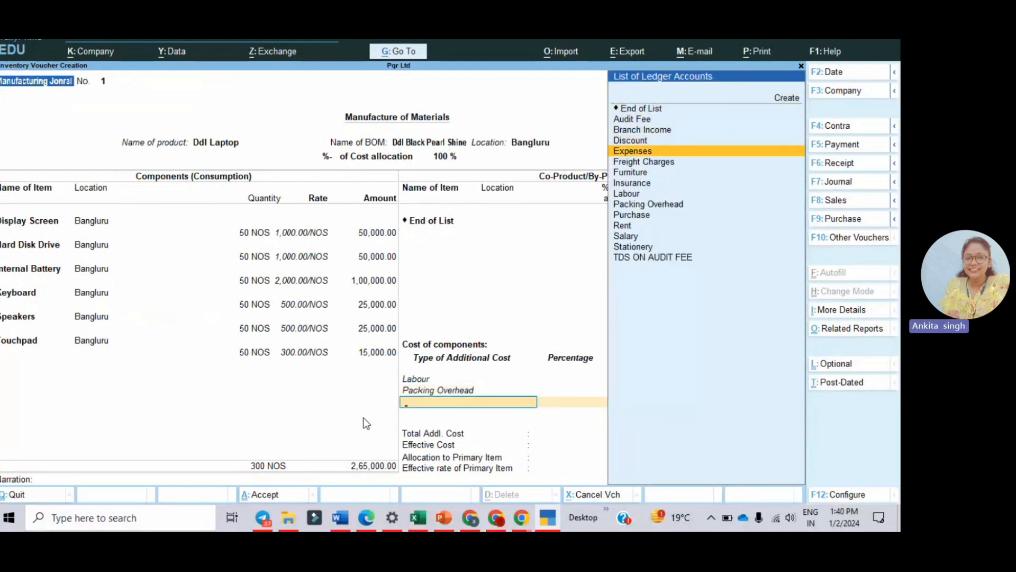
{"action": "key", "text": "Down"}
{"action": "key", "text": "Return"}
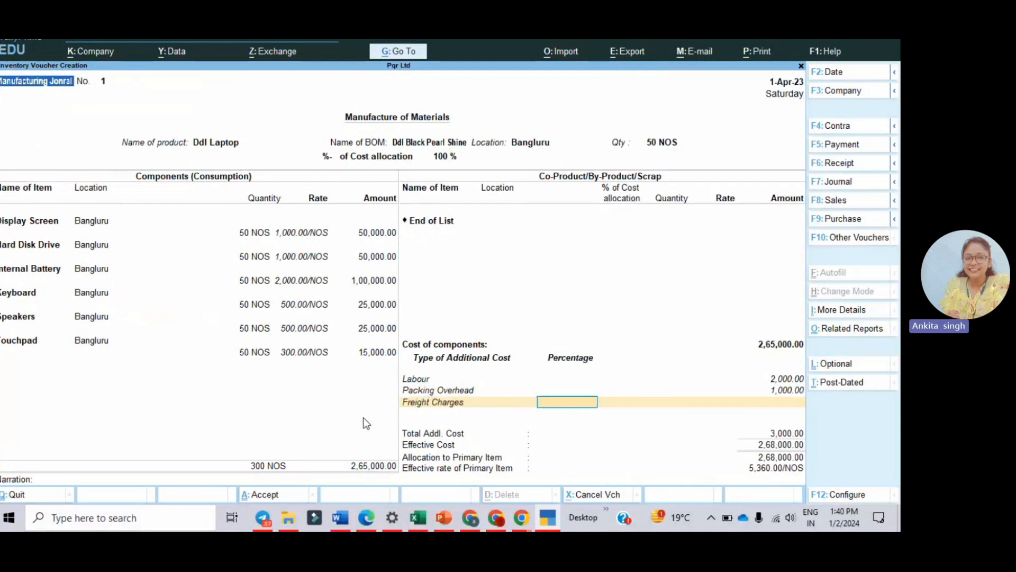
{"action": "type", "text": "5"}
{"action": "key", "text": "Return"}
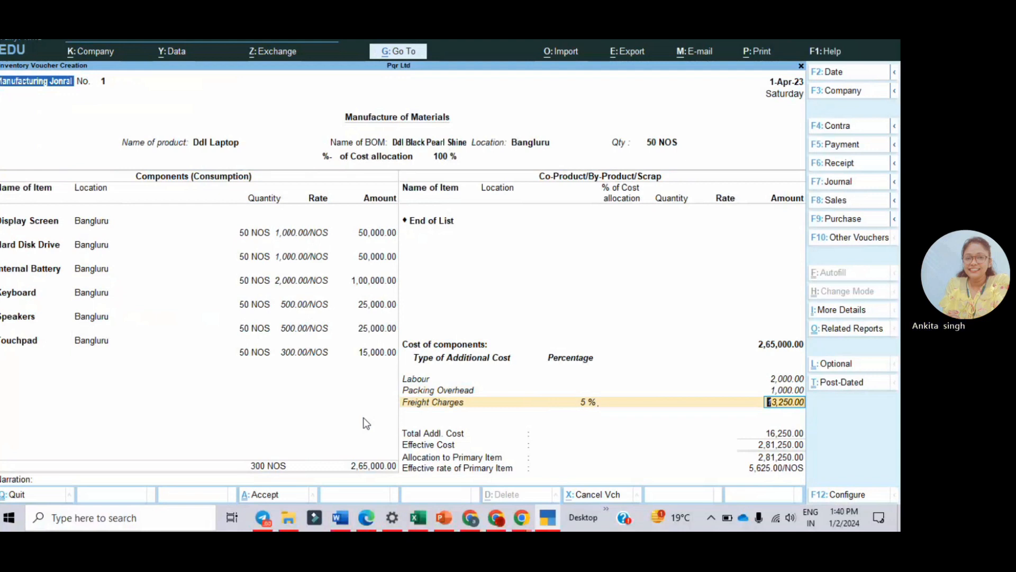
- Replace the Freight Charges line with End of List and save the manufacturing voucher
{"action": "key", "text": "shift+Tab"}
{"action": "key", "text": "shift+Tab"}
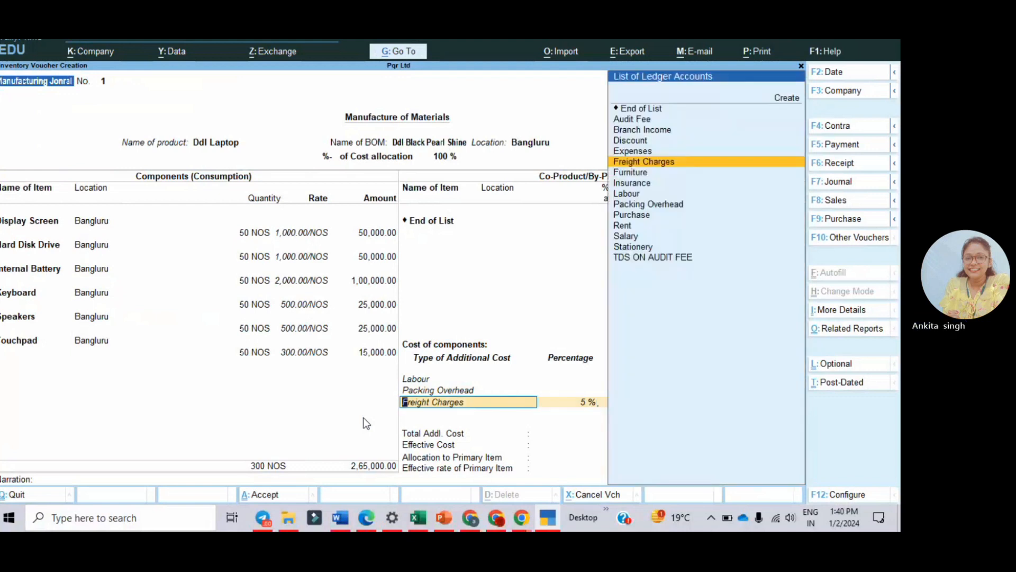
{"action": "key", "text": "Up"}
{"action": "key", "text": "Up"}
{"action": "key", "text": "Up"}
{"action": "key", "text": "Up"}
{"action": "key", "text": "Up"}
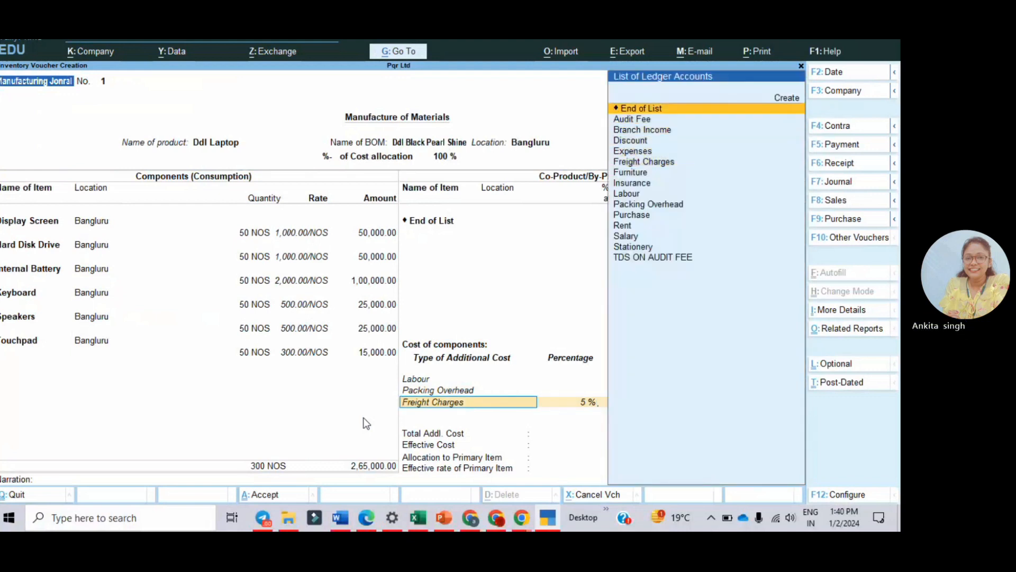
{"action": "key", "text": "Return"}
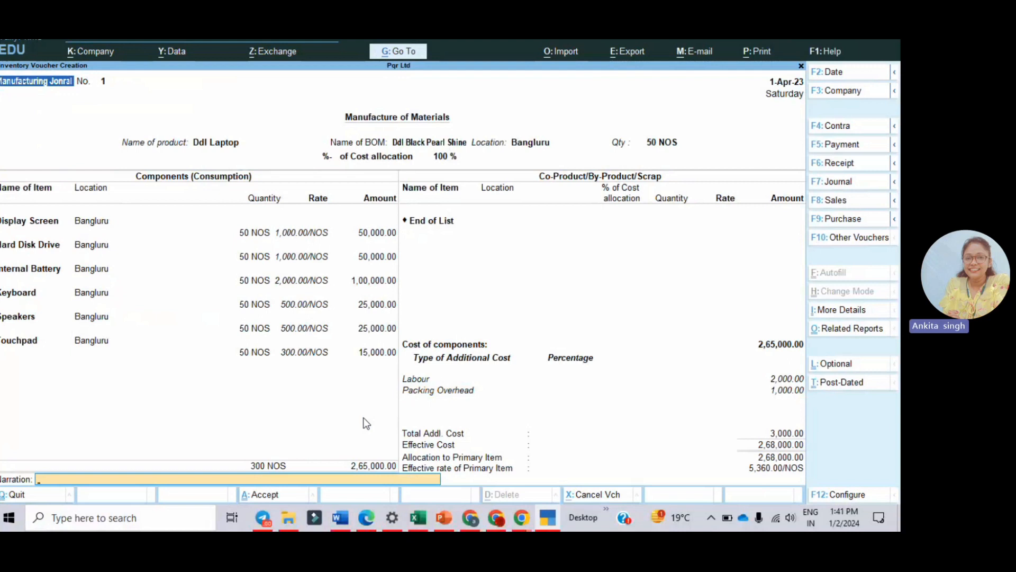
{"action": "key", "text": "Return"}
{"action": "key", "text": "Return"}
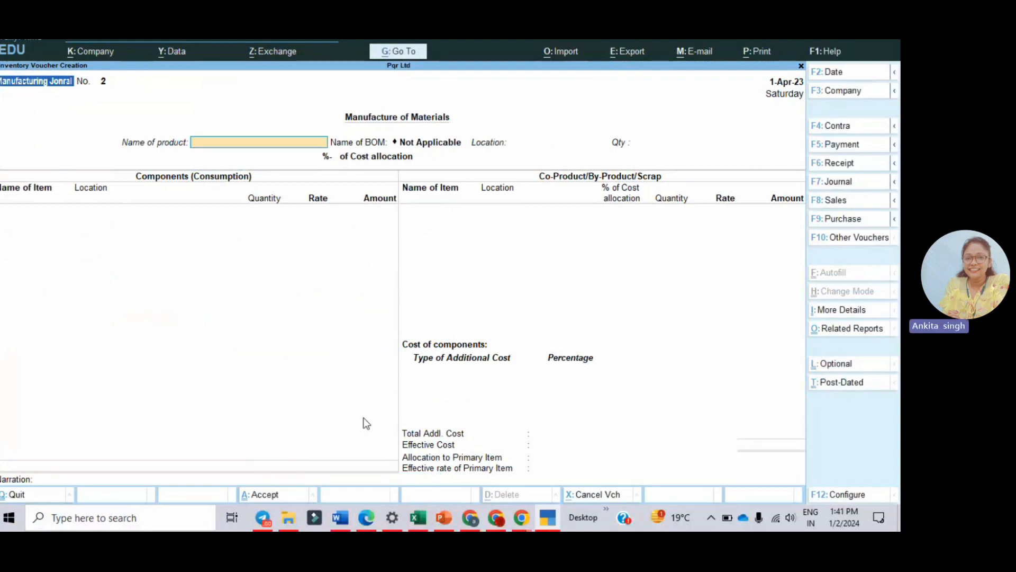
- Leave the new manufacturing voucher, reopen voucher entry and change the voucher type to Sales
{"action": "key", "text": "Escape"}
{"action": "key", "text": "Return"}
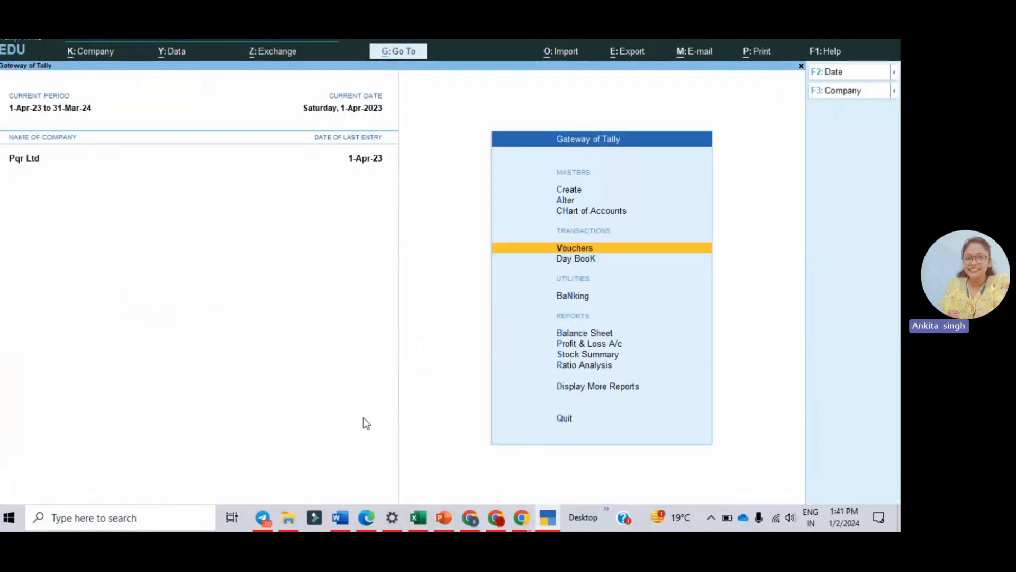
{"action": "key", "text": "Return"}
{"action": "key", "text": "Return"}
{"action": "key", "text": "Return"}
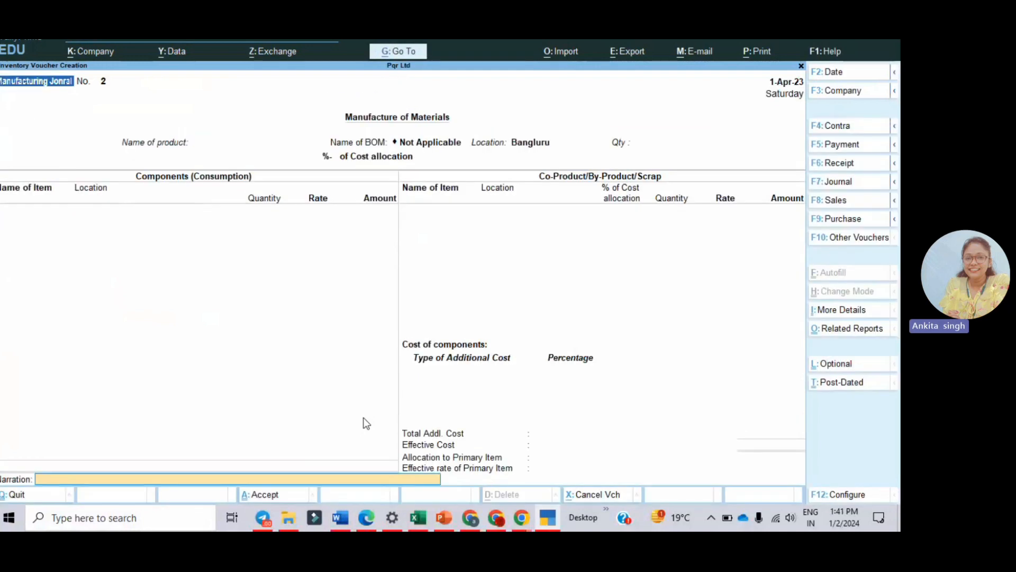
{"action": "left_click", "coordinate": [865, 200]}
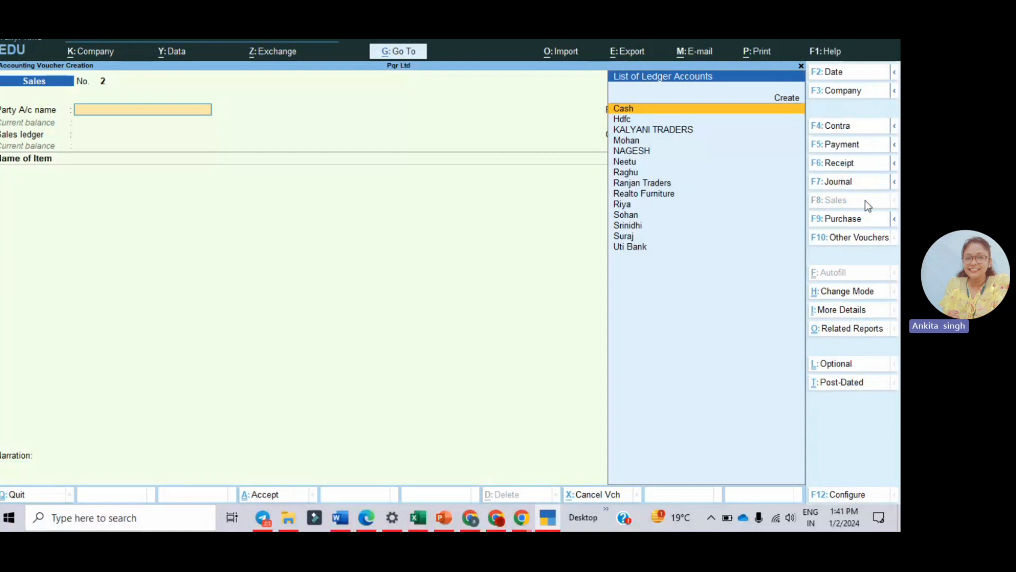
- Set the sales party to Cash with default dispatch and party details, price level Not Applicable and ledger Sales
{"action": "key", "text": "Return"}
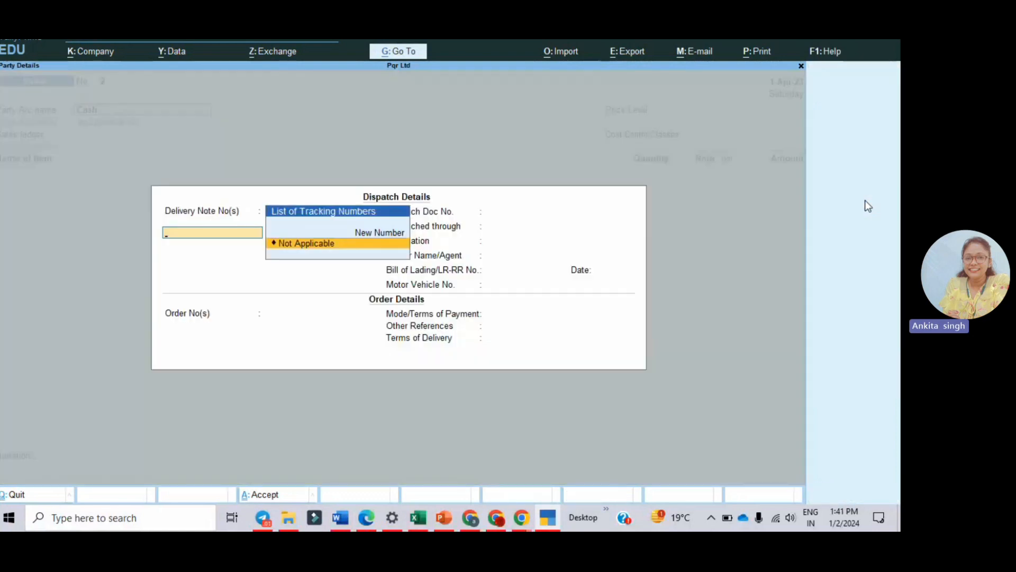
{"action": "key", "text": "ctrl+a"}
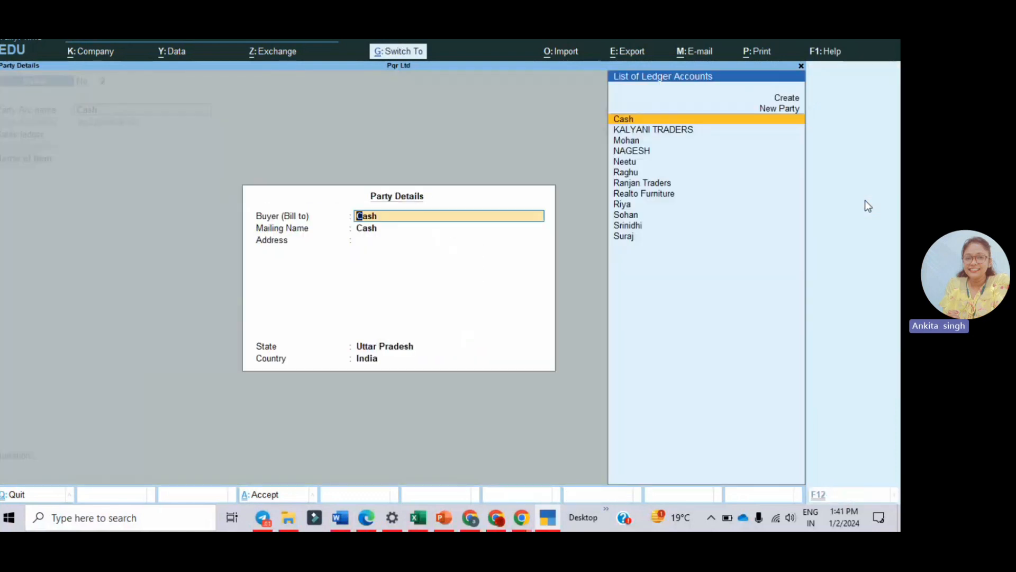
{"action": "key", "text": "ctrl+a"}
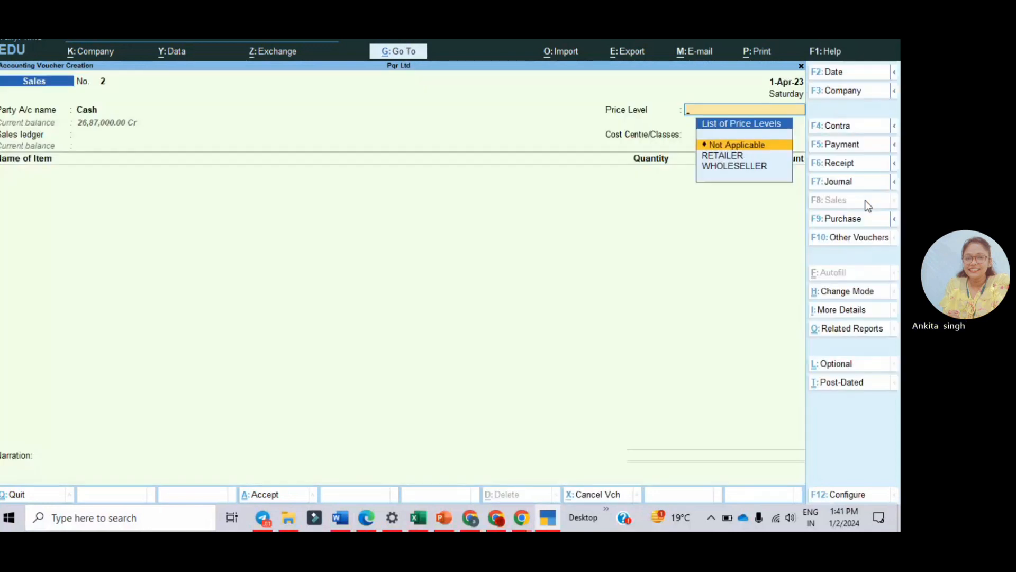
{"action": "key", "text": "Return"}
{"action": "key", "text": "Return"}
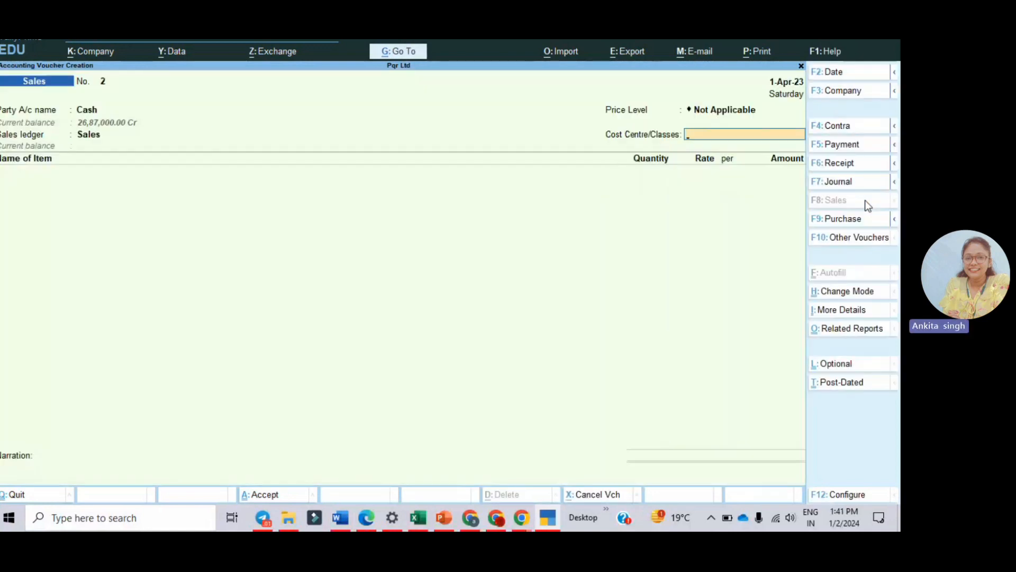
- Add Ddl Laptop to the sales voucher with no tracking number, location Bangluru and quantity 50 NOS
{"action": "key", "text": "Down"}
{"action": "key", "text": "Down"}
{"action": "key", "text": "Down"}
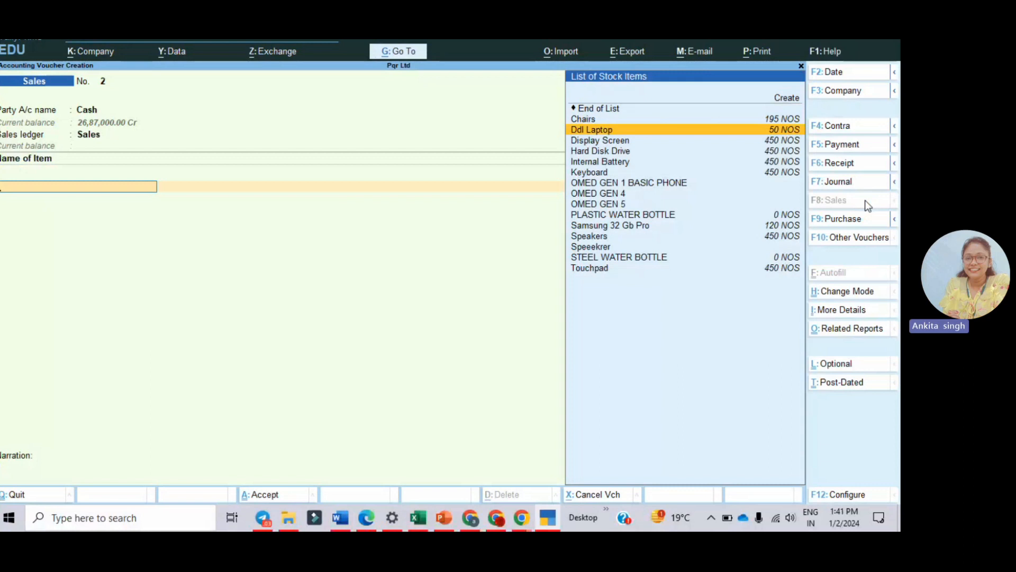
{"action": "key", "text": "Return"}
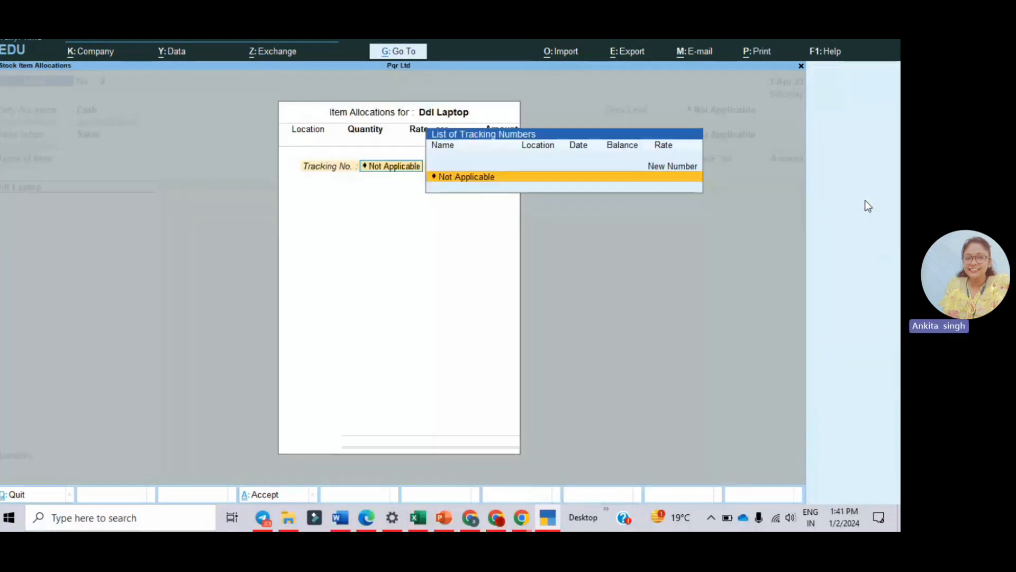
{"action": "key", "text": "Return"}
{"action": "key", "text": "Return"}
{"action": "type", "text": "50"}
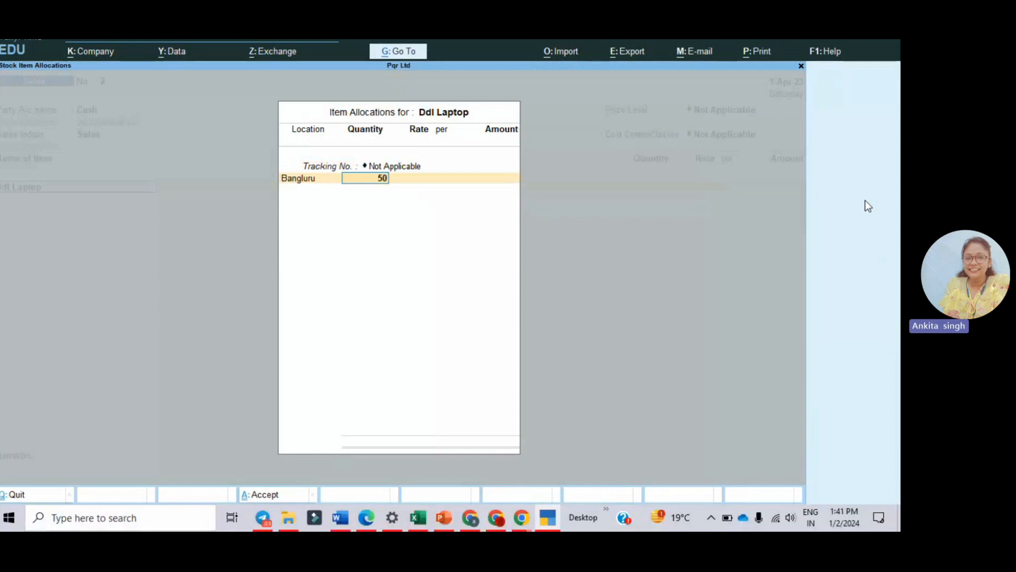
{"action": "key", "text": "Return"}
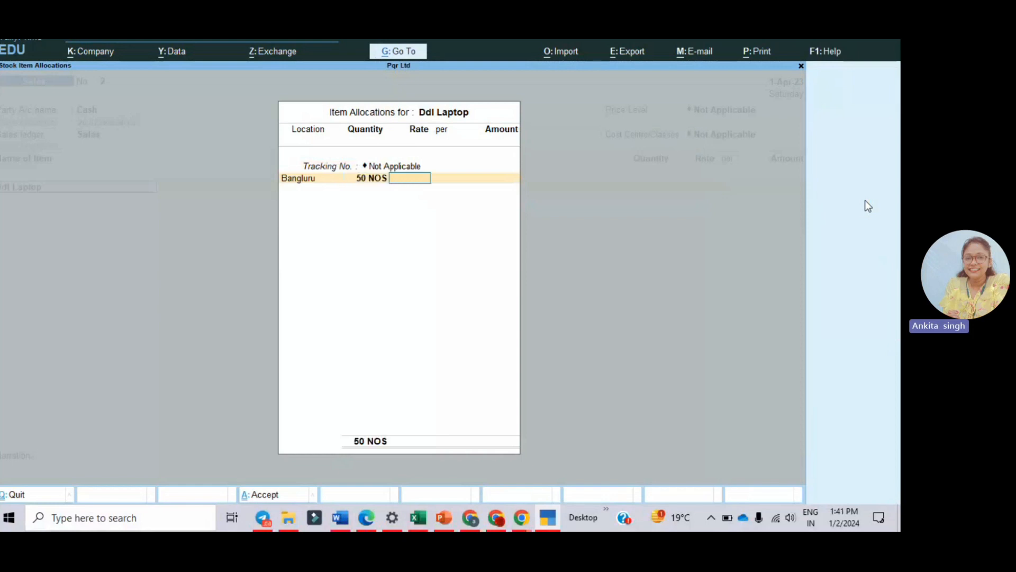
- Look up the DDL Laptop selling rate in the PDF exercise, set the rate to 10,000 and accept the item line
{"action": "key", "text": "alt+Tab"}
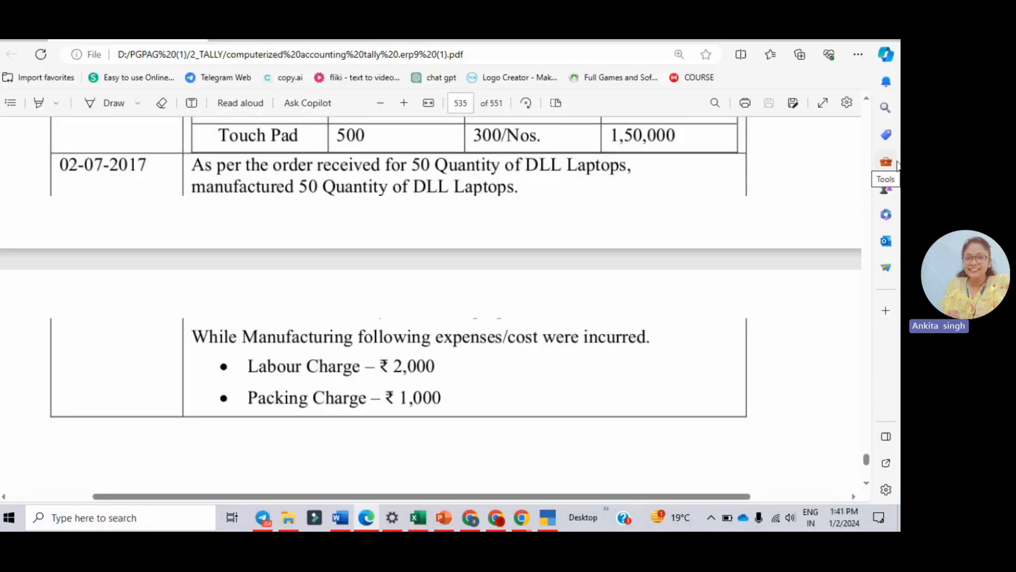
{"action": "scroll", "coordinate": [897, 165], "scroll_direction": "down", "scroll_amount": 2}
{"action": "scroll", "coordinate": [897, 165], "scroll_direction": "down", "scroll_amount": 6}
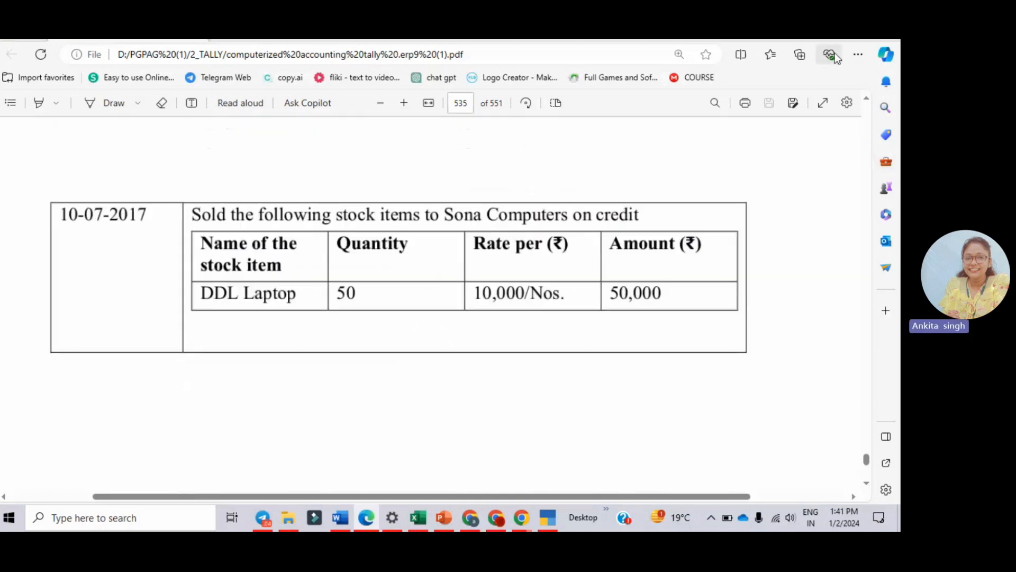
{"action": "key", "text": "alt+Tab"}
{"action": "type", "text": "10,000"}
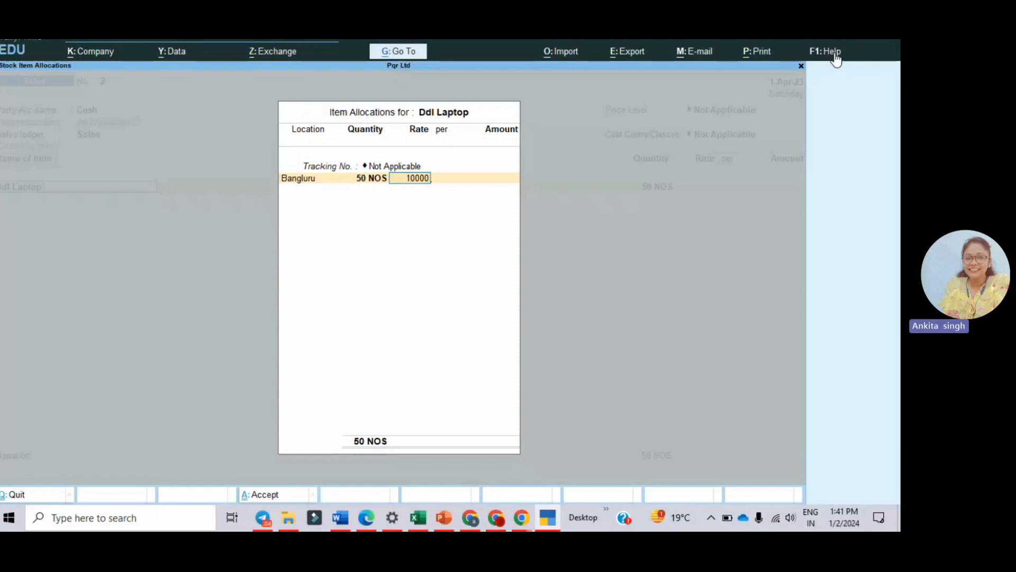
{"action": "key", "text": "Return"}
{"action": "key", "text": "Return"}
{"action": "key", "text": "Return"}
{"action": "key", "text": "Return"}
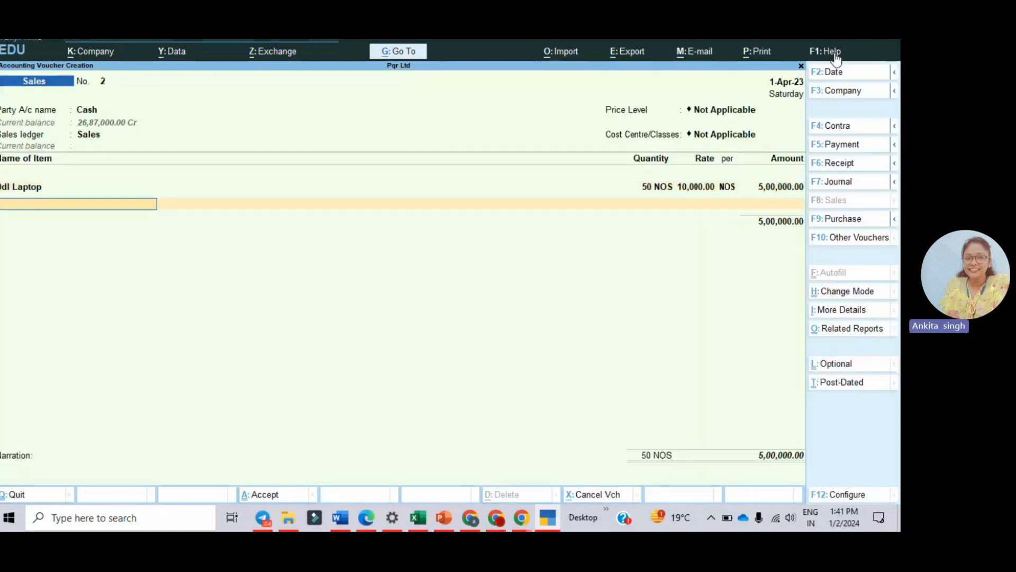
- Finish the item list without further items or narration and save the sales voucher for the 50 Ddl Laptops
{"action": "key", "text": "Return"}
{"action": "key", "text": "Return"}
{"action": "key", "text": "Return"}
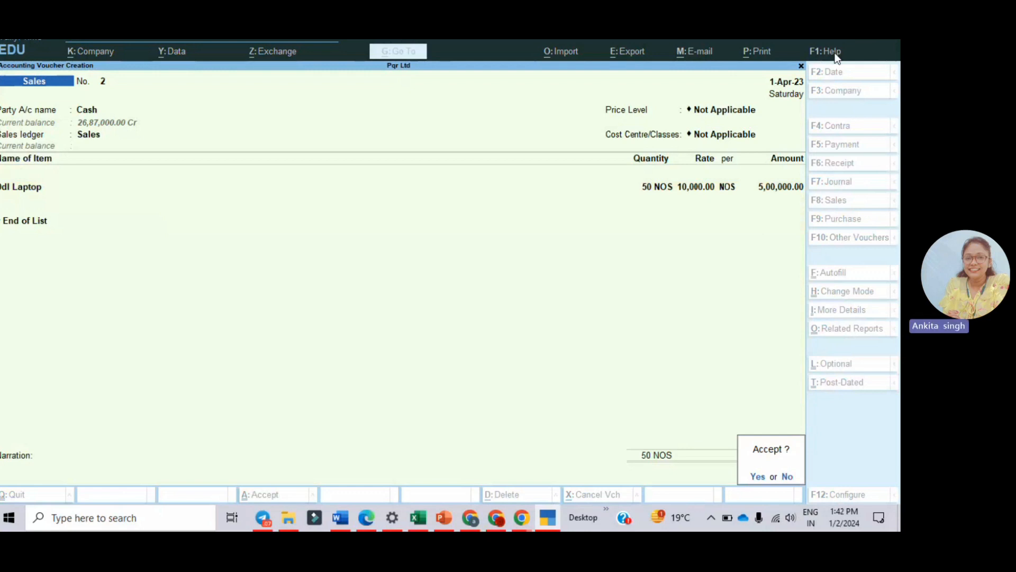
{"action": "key", "text": "Return"}
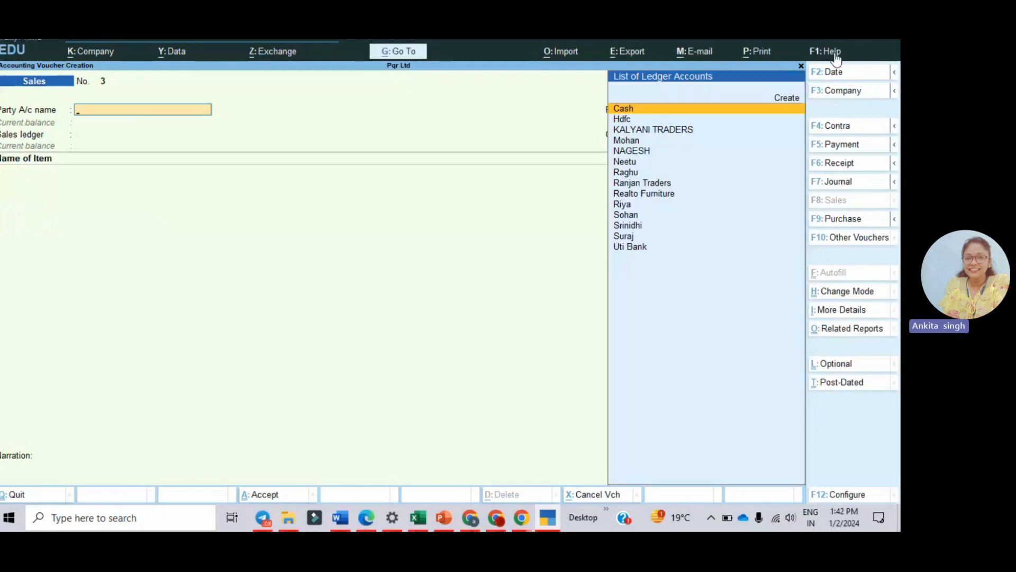
- Set the next sales voucher's party to Cash with default dispatch and party details, and use the Sales ledger
{"action": "key", "text": "Return"}
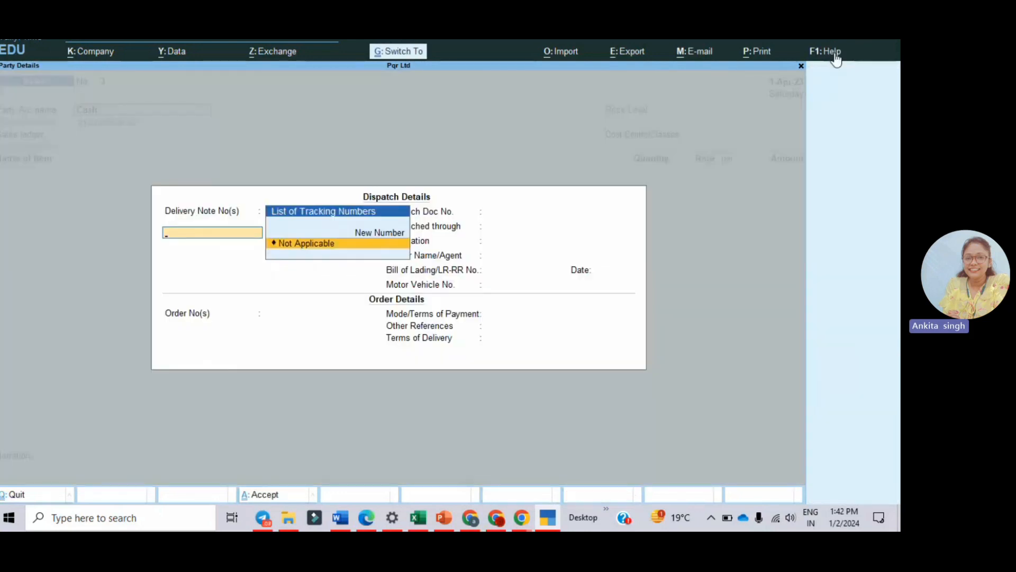
{"action": "key", "text": "ctrl+a"}
{"action": "key", "text": "ctrl+a"}
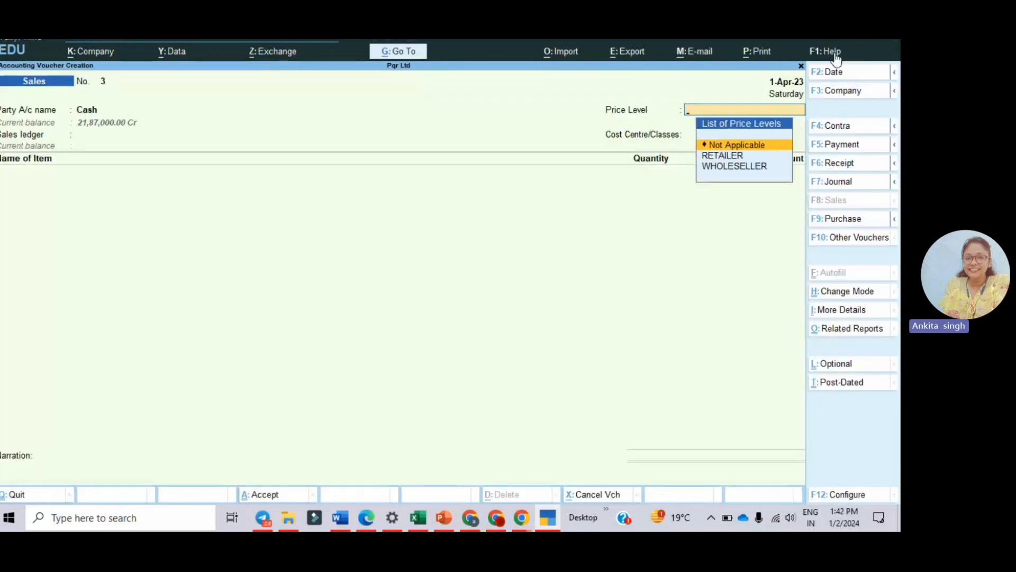
{"action": "key", "text": "ctrl+a"}
{"action": "key", "text": "Return"}
{"action": "key", "text": "Return"}
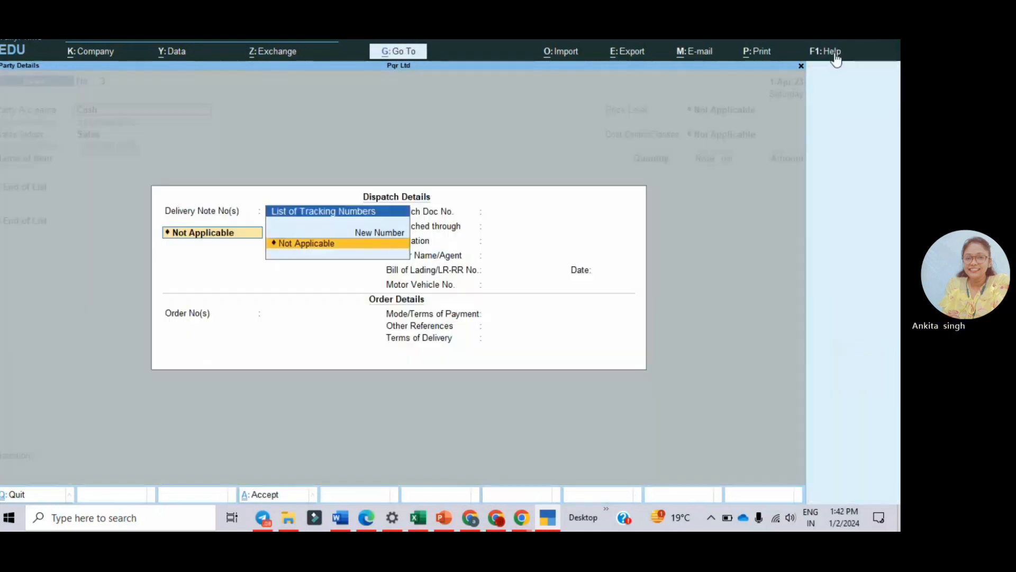
{"action": "key", "text": "ctrl+a"}
{"action": "key", "text": "ctrl+a"}
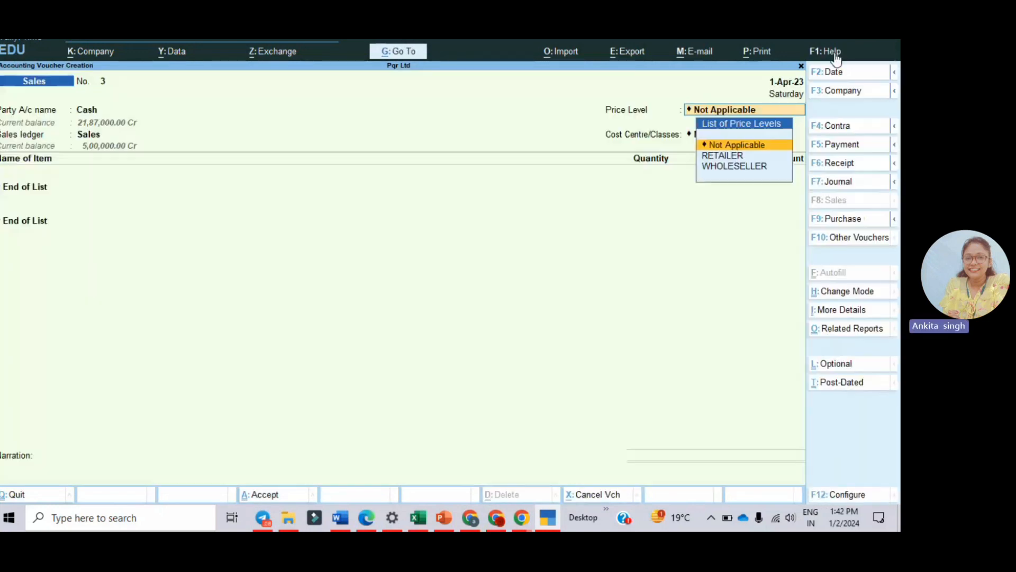
- Keep price level Not Applicable and ledger Sales, and check the stock balance of Ddl Laptop in the stock item list
{"action": "key", "text": "Return"}
{"action": "key", "text": "Return"}
{"action": "key", "text": "Return"}
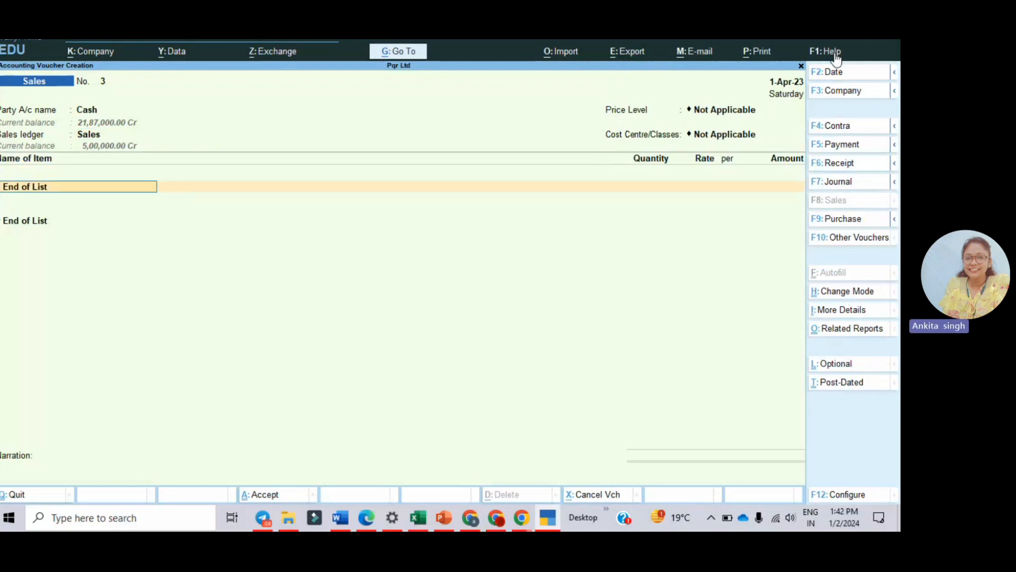
{"action": "key", "text": "Down"}
{"action": "key", "text": "Down"}
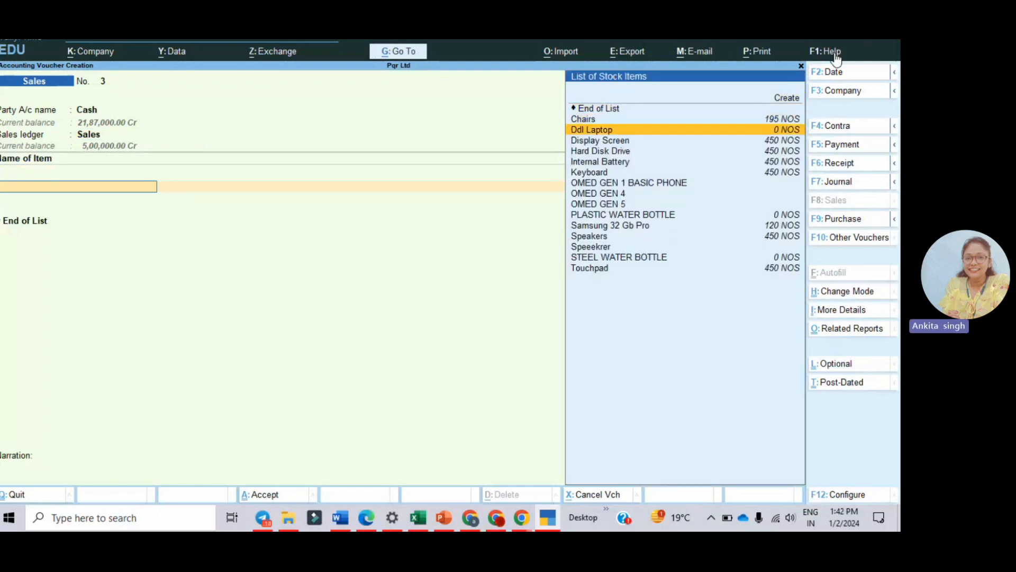